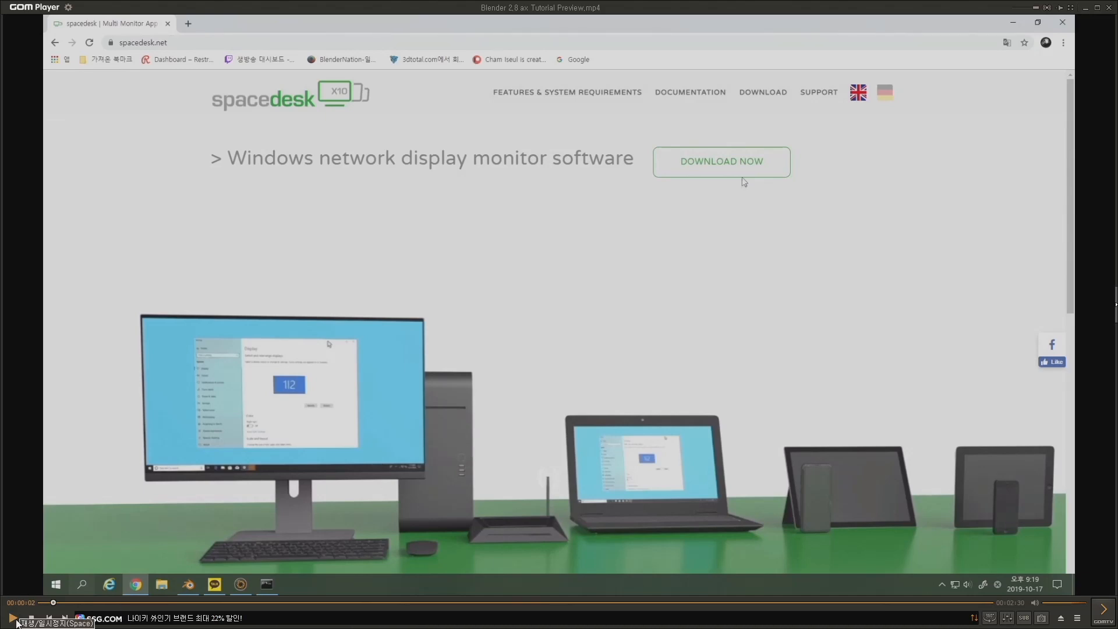
Watch the Blender 2.8 ax Tutorial Preview video, pausing at the tablet's spacedesk setup, and close the player at the end.
{"action": "left_click", "coordinate": [13, 618]}
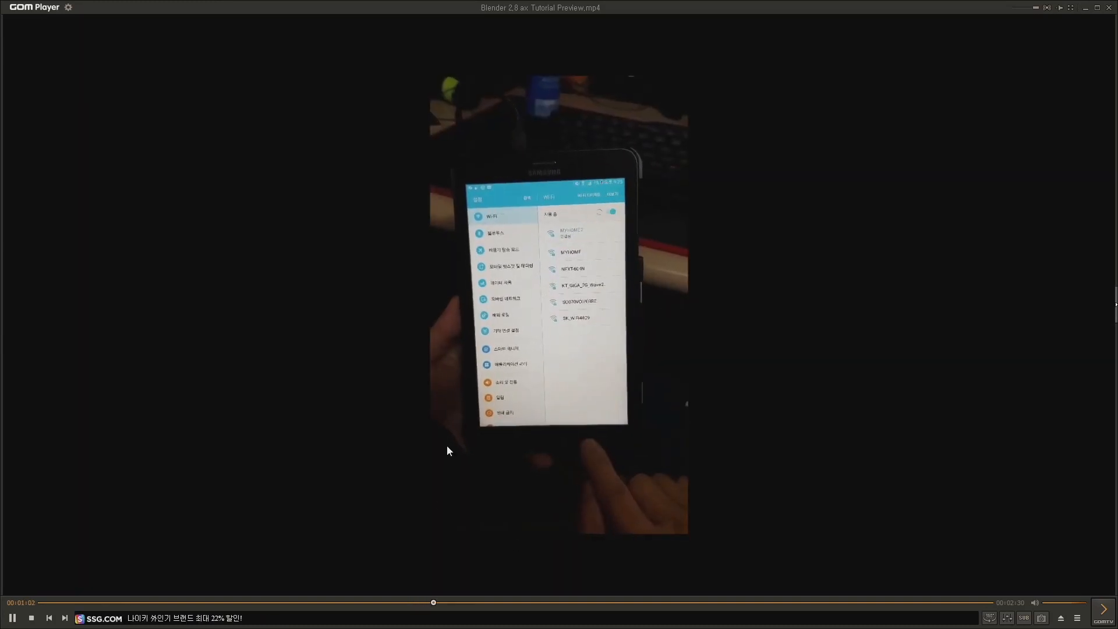
{"action": "left_click", "coordinate": [323, 458]}
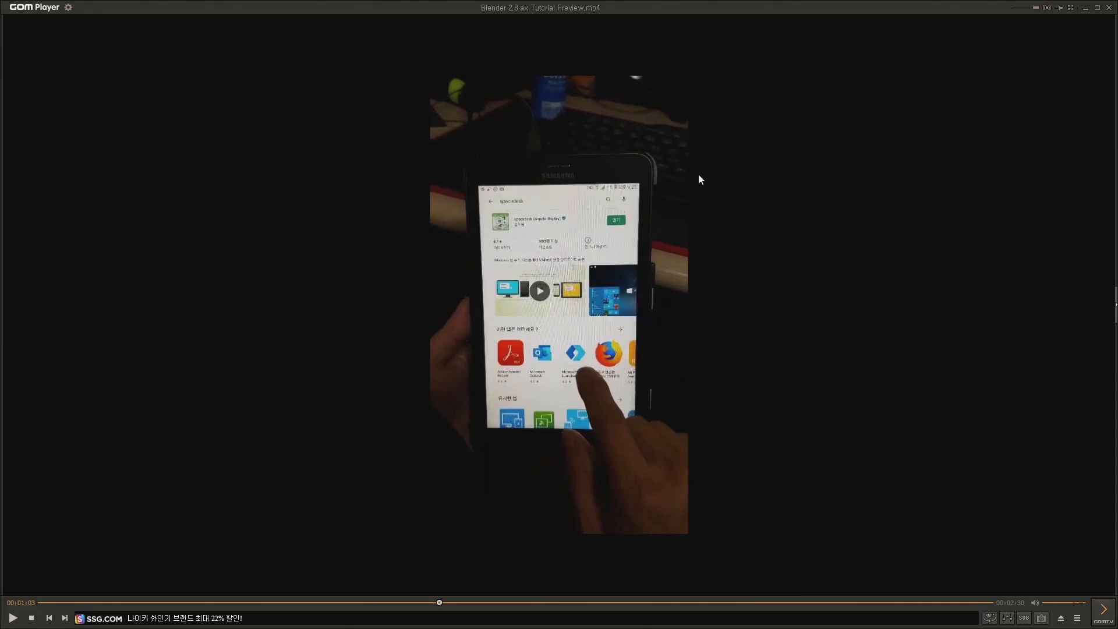
{"action": "left_click", "coordinate": [12, 618]}
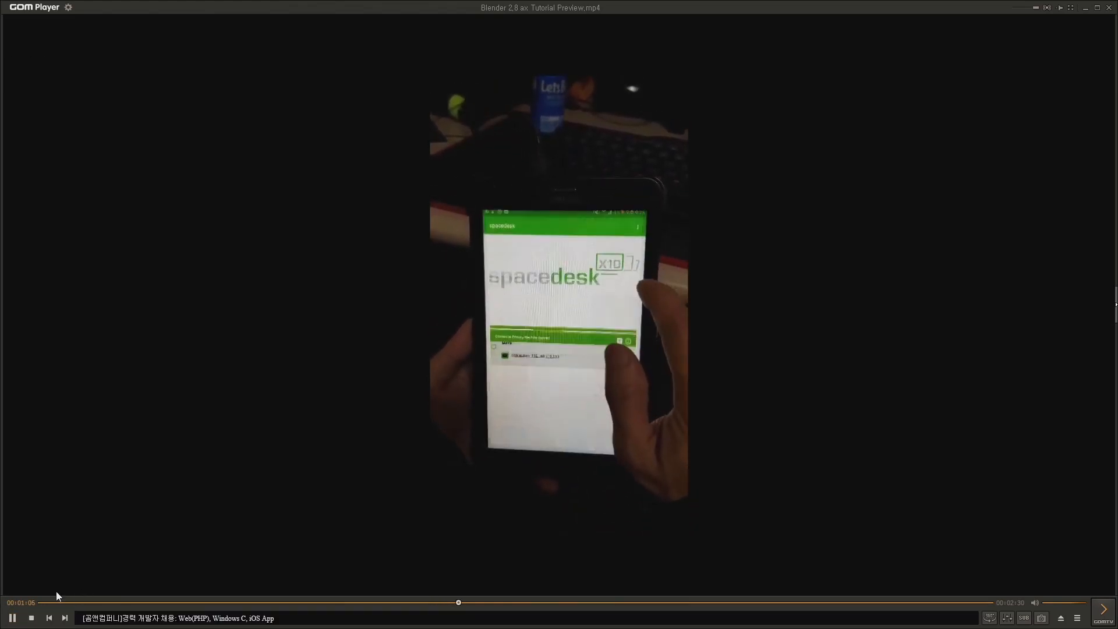
{"action": "left_click", "coordinate": [12, 618]}
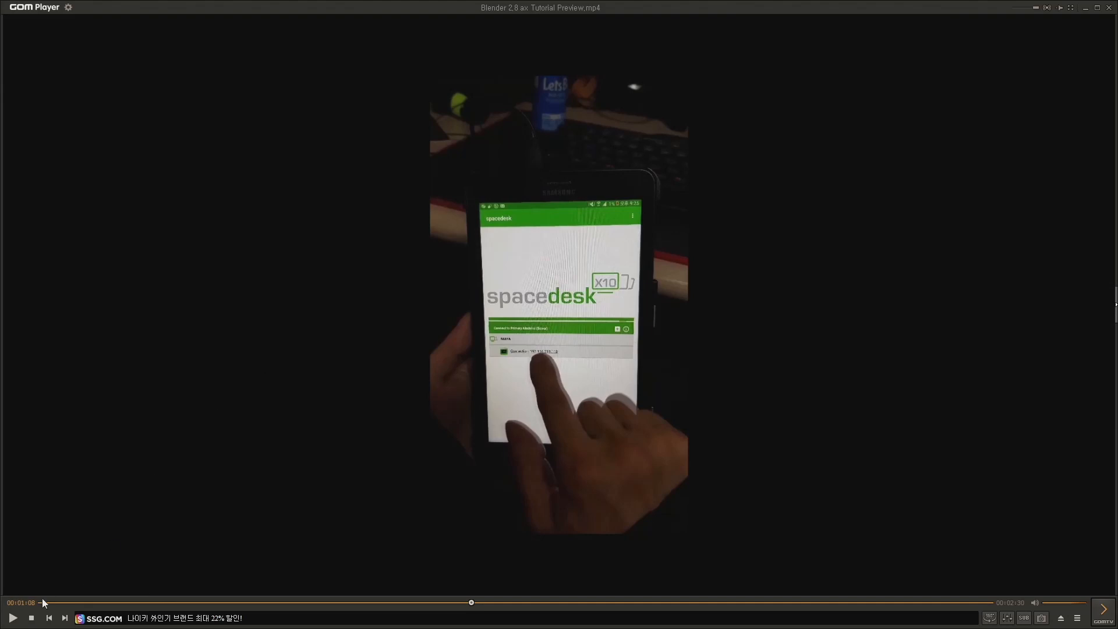
{"action": "left_click", "coordinate": [13, 619]}
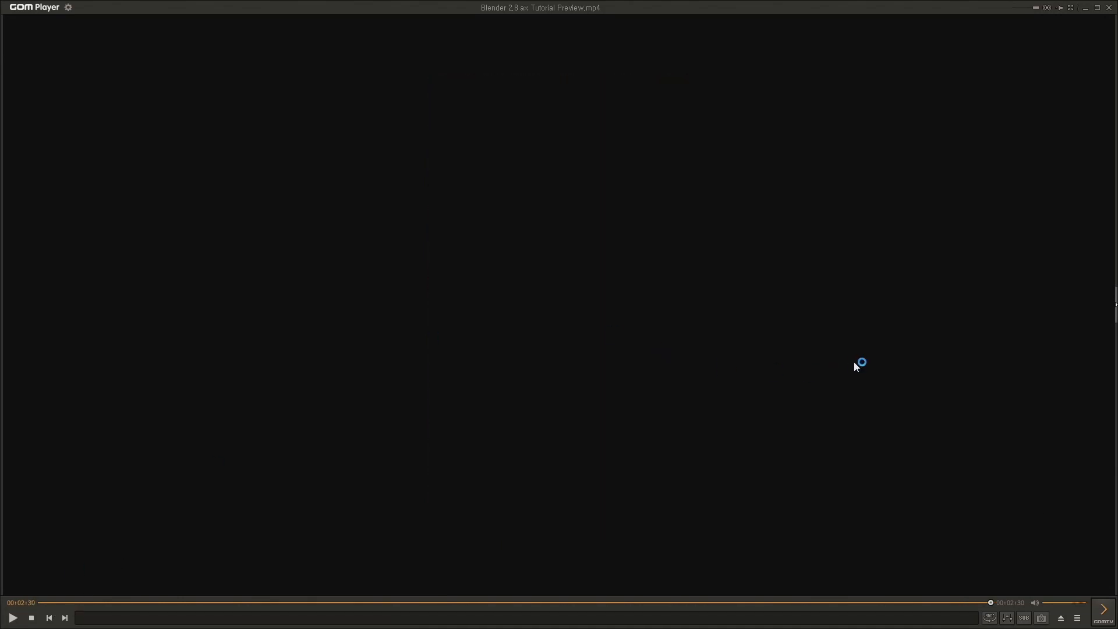
{"action": "left_click", "coordinate": [1107, 7]}
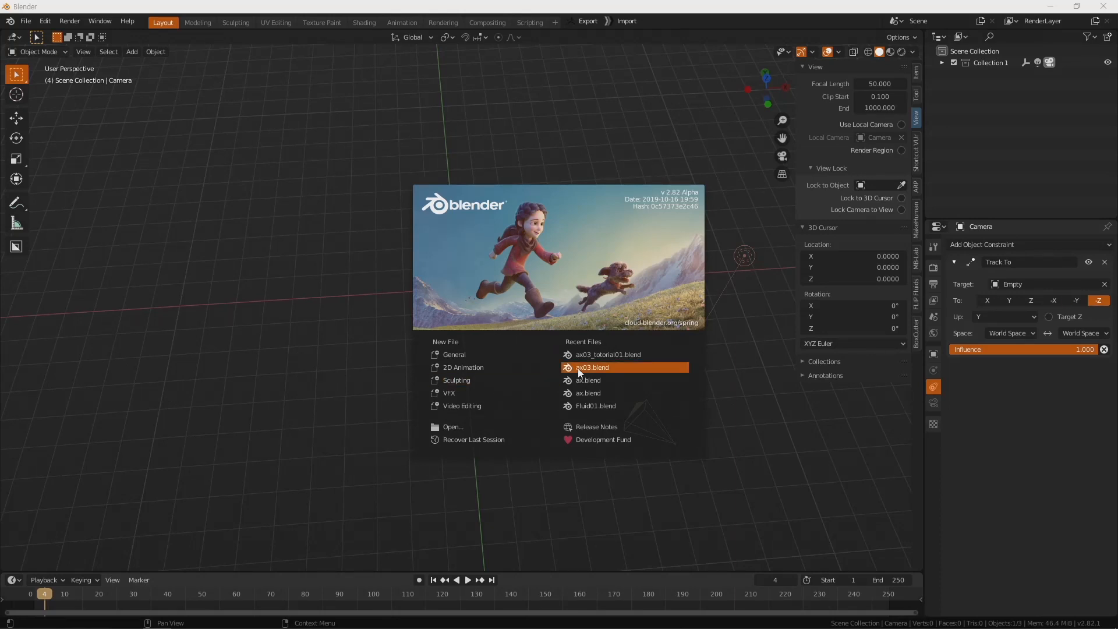
Open the recent file ax03_totorial01.blend, frame the ax blade and enter Edit Mode on it.
{"action": "left_click", "coordinate": [605, 354]}
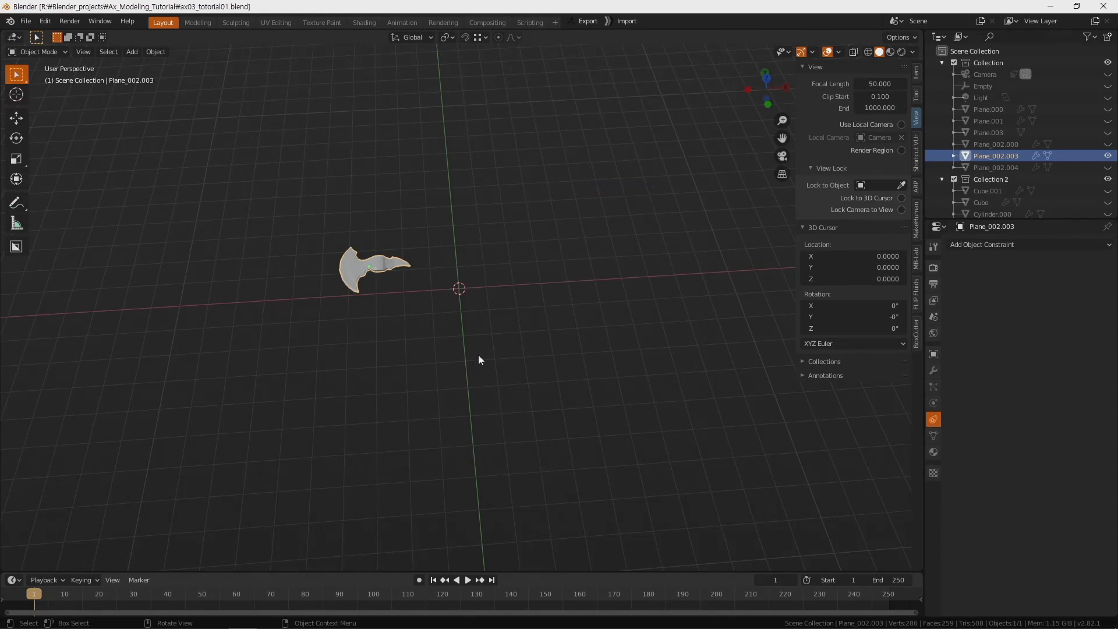
{"action": "key", "text": "KP_Decimal"}
{"action": "middle_click_drag", "start_coordinate": [440, 341], "coordinate": [516, 389]}
{"action": "key", "text": "Tab"}
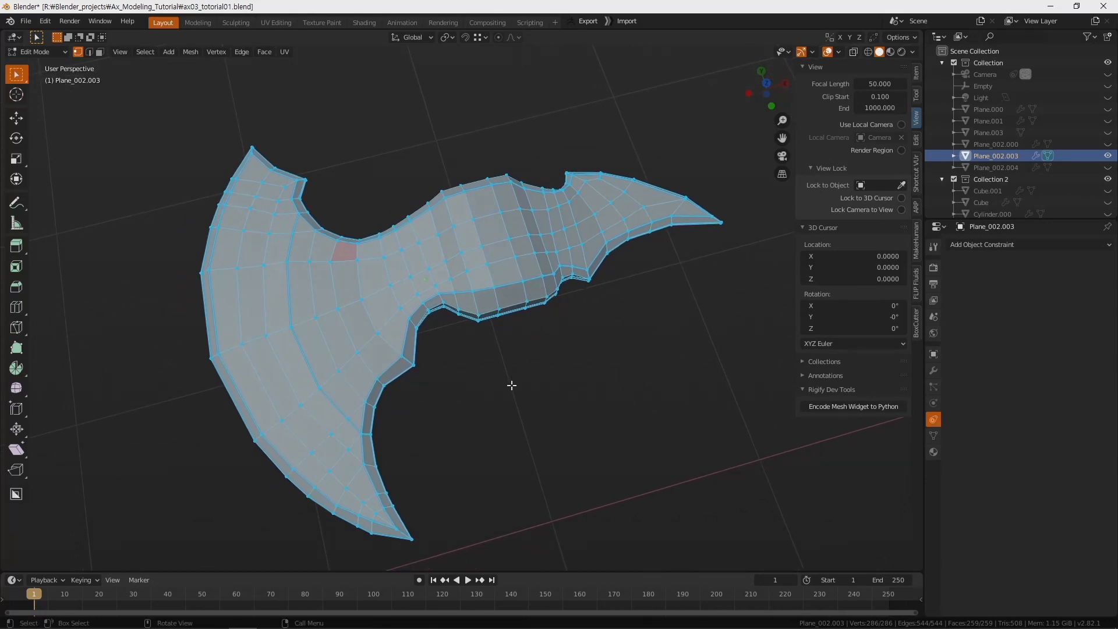
Examine the blade's topology from above by box-selecting its middle, large cutting part and rear spike in turn, and return to Object Mode.
{"action": "key", "text": "KP_7"}
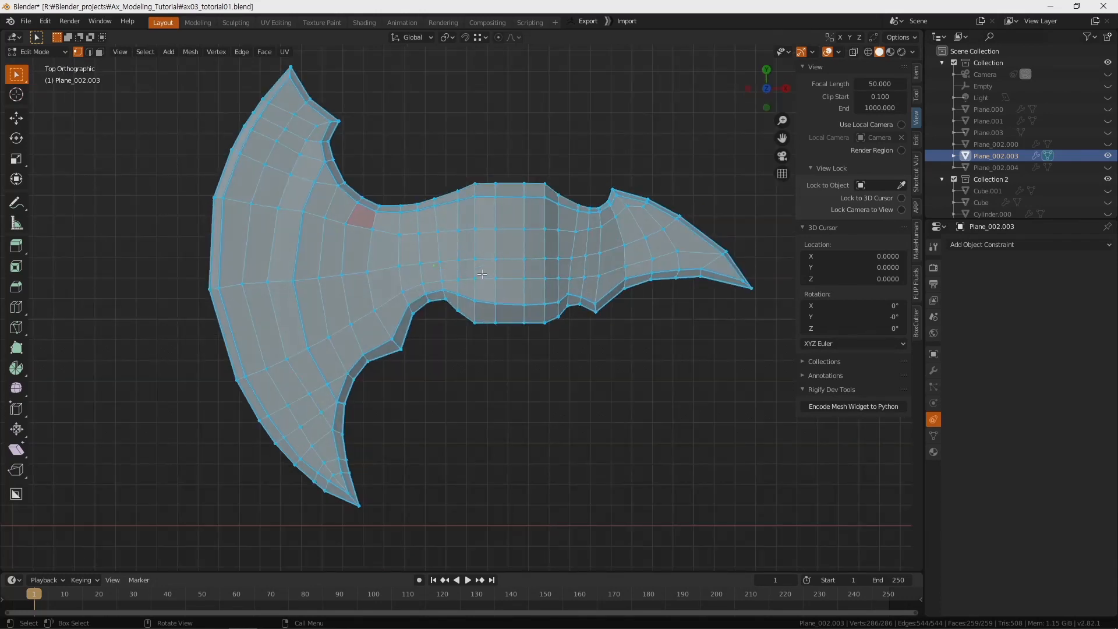
{"action": "middle_click_drag", "start_coordinate": [511, 374], "coordinate": [489, 393], "text": "shift"}
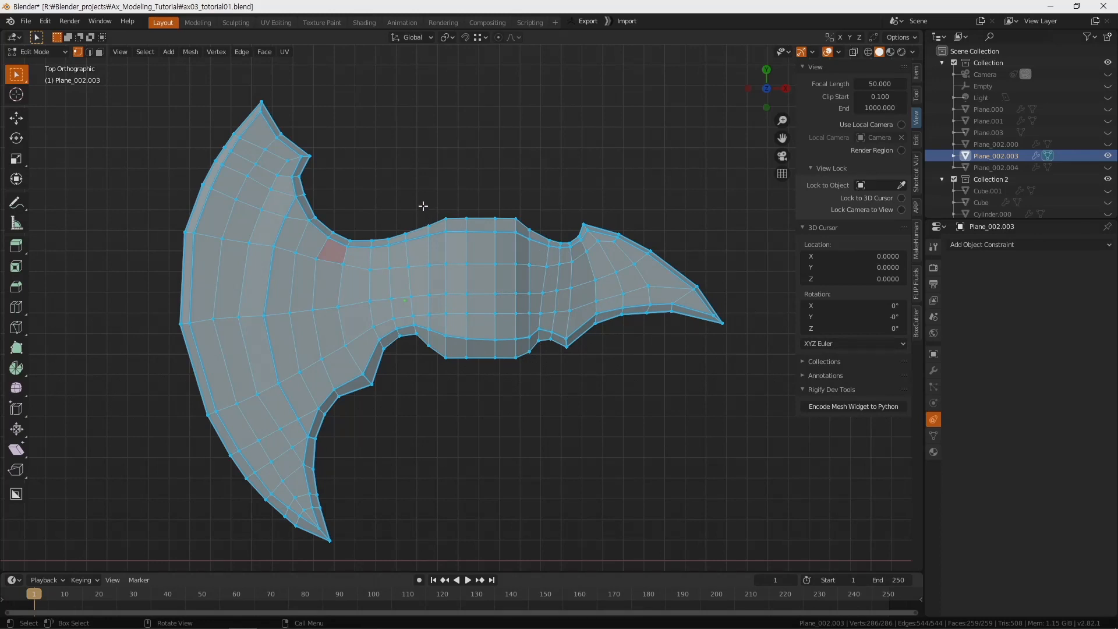
{"action": "left_click_drag", "start_coordinate": [418, 197], "coordinate": [536, 411]}
{"action": "left_click_drag", "start_coordinate": [153, 82], "coordinate": [435, 559]}
{"action": "left_click_drag", "start_coordinate": [742, 469], "coordinate": [524, 135]}
{"action": "middle_click_drag", "start_coordinate": [553, 409], "coordinate": [542, 304]}
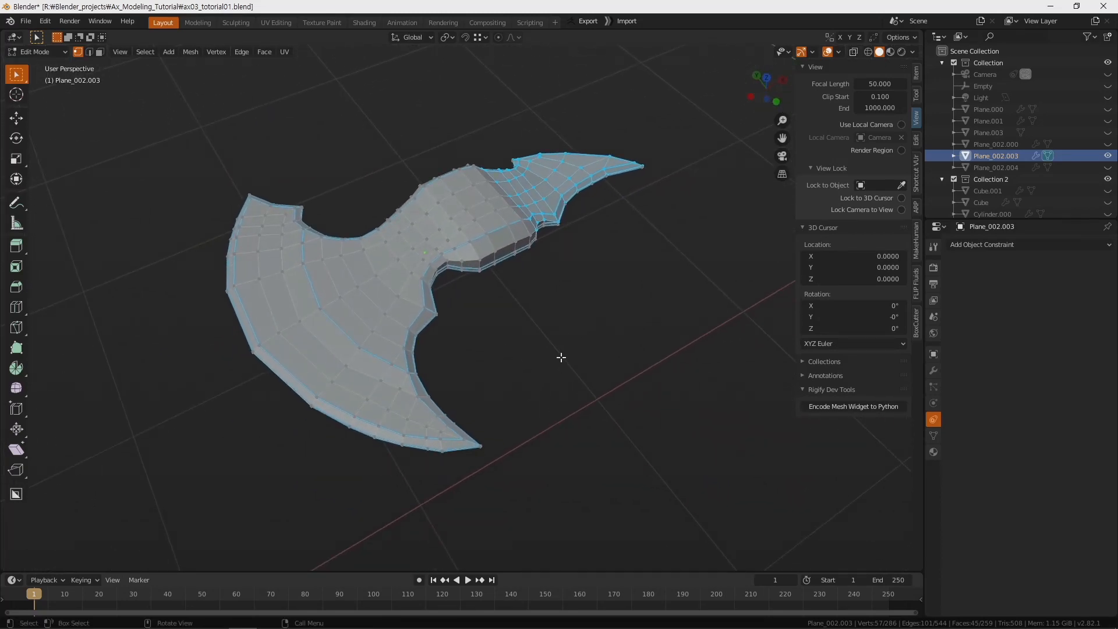
{"action": "middle_click_drag", "start_coordinate": [559, 357], "coordinate": [491, 378]}
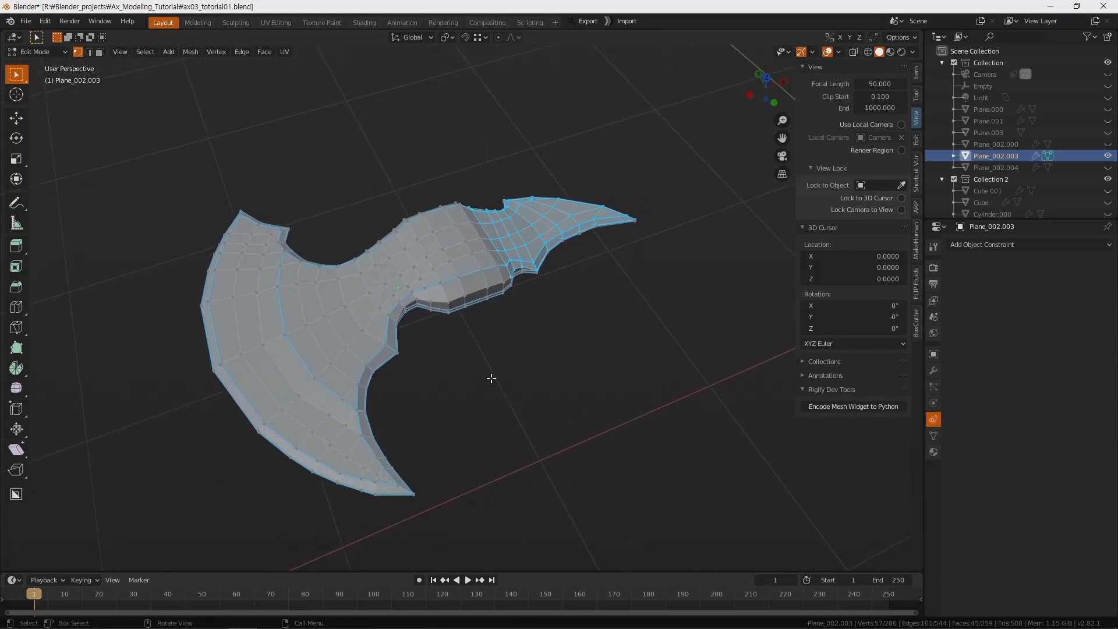
{"action": "key", "text": "Tab"}
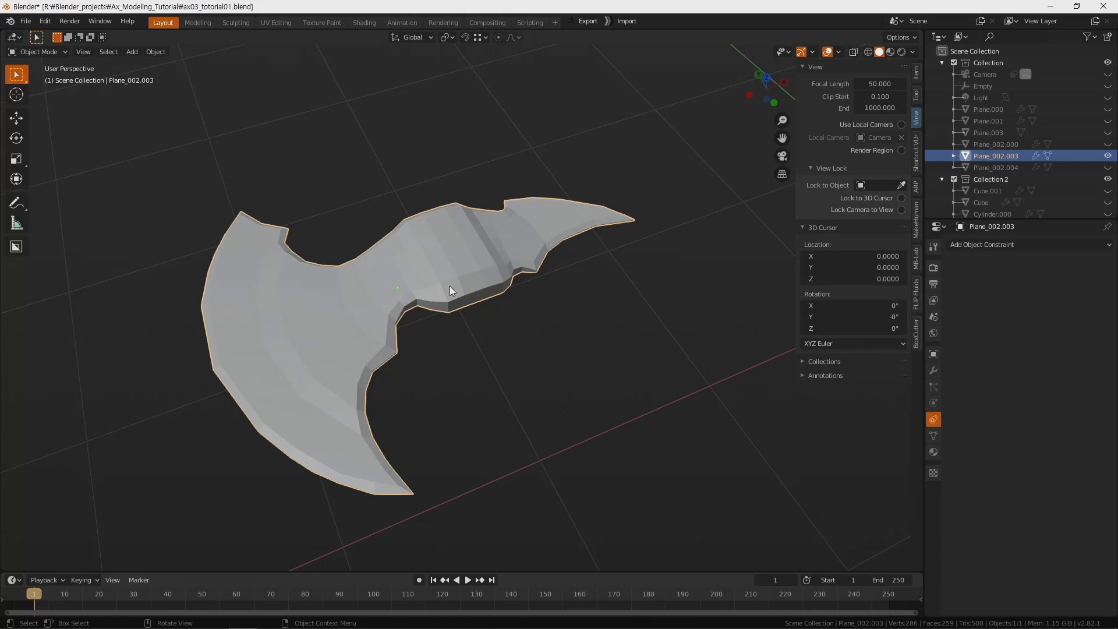
Duplicate the ax blade, keeping its Subdivision modifier, and place the copy just above the original.
{"action": "left_click", "coordinate": [933, 370]}
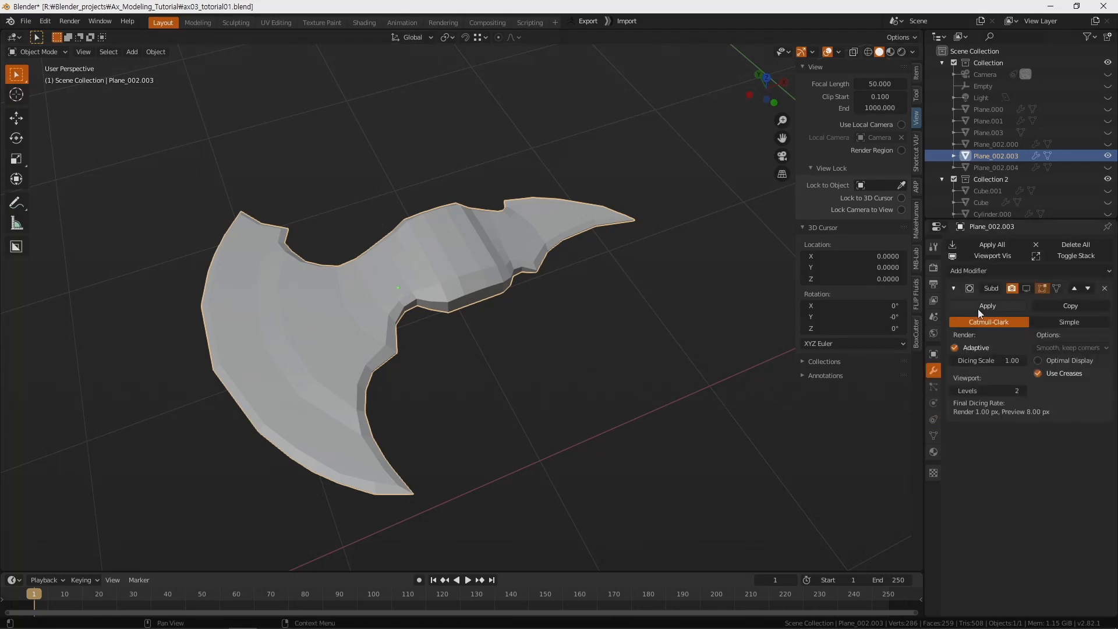
{"action": "middle_click_drag", "start_coordinate": [577, 326], "coordinate": [571, 352]}
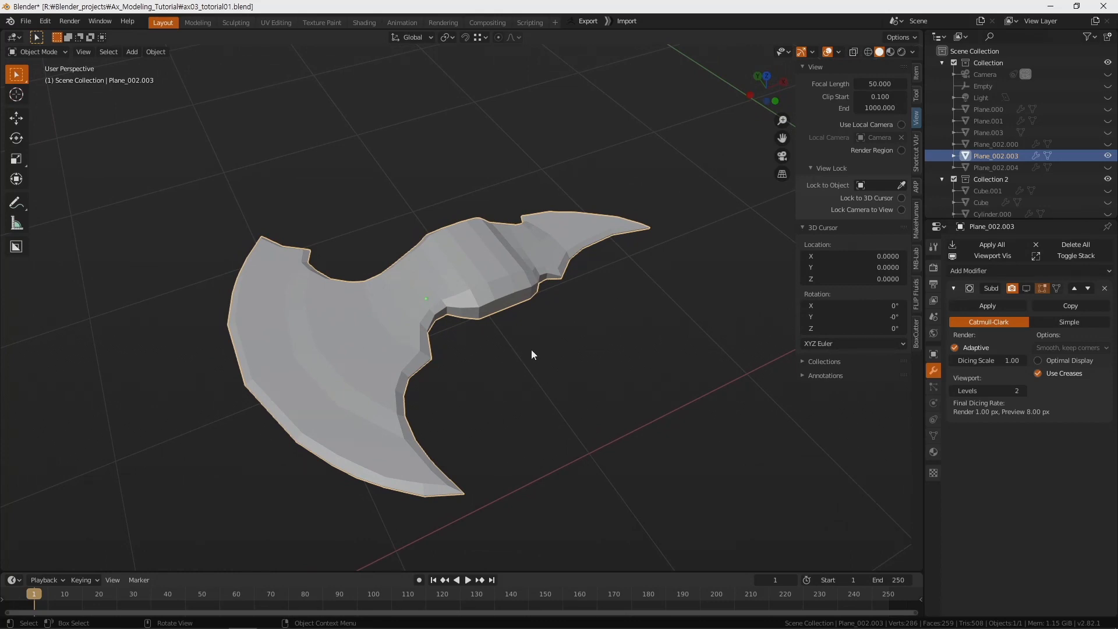
{"action": "key", "text": "shift+d"}
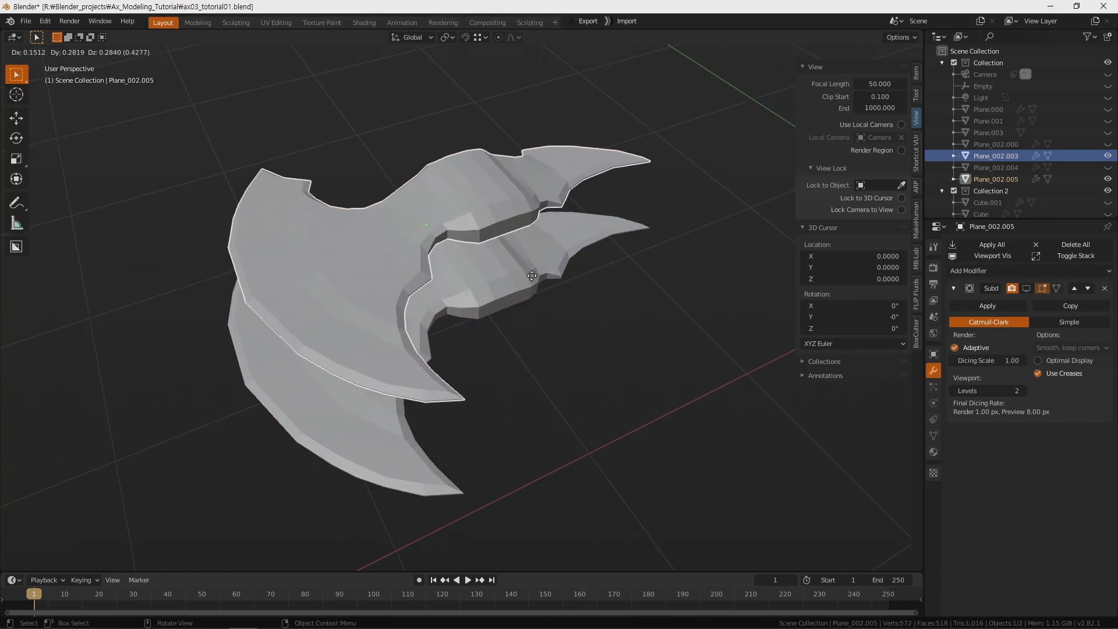
{"action": "right_click", "coordinate": [532, 276]}
{"action": "key", "text": "ctrl+z"}
{"action": "middle_click_drag", "start_coordinate": [532, 275], "coordinate": [600, 322]}
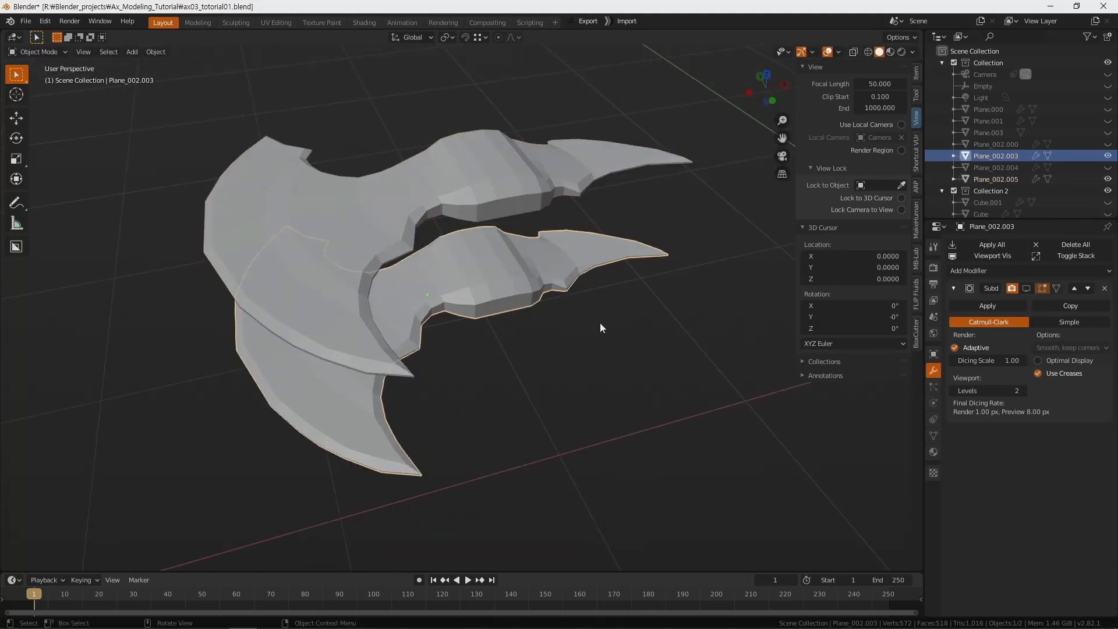
Hide the original blade and apply the Catmull-Clark Subdivision modifier on the duplicate.
{"action": "key", "text": "h"}
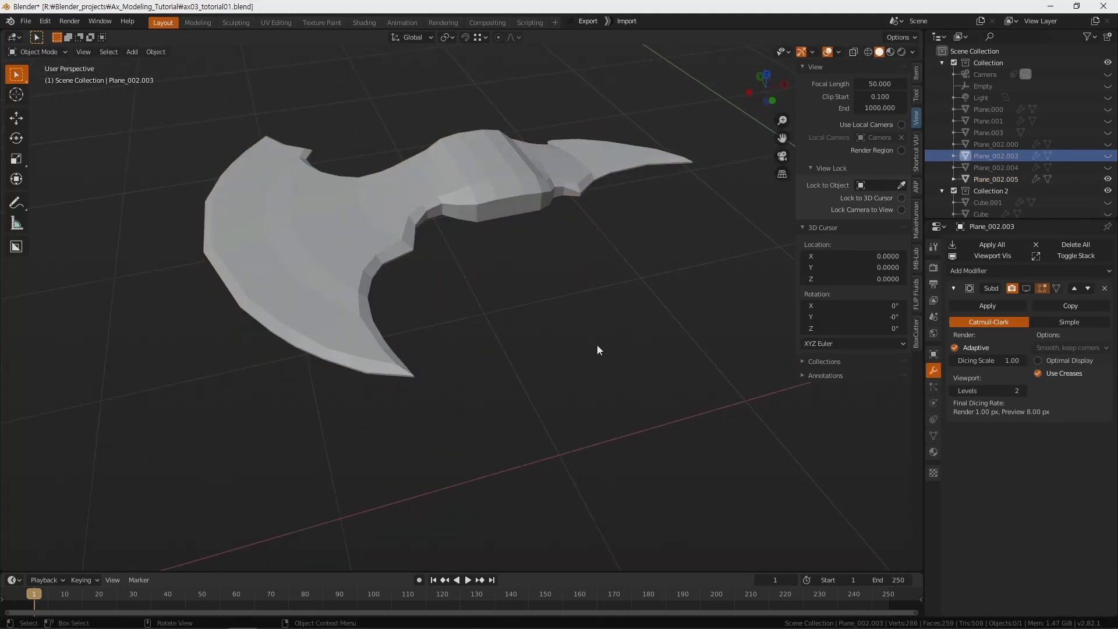
{"action": "left_click", "coordinate": [513, 195]}
{"action": "middle_click_drag", "start_coordinate": [508, 319], "coordinate": [510, 372]}
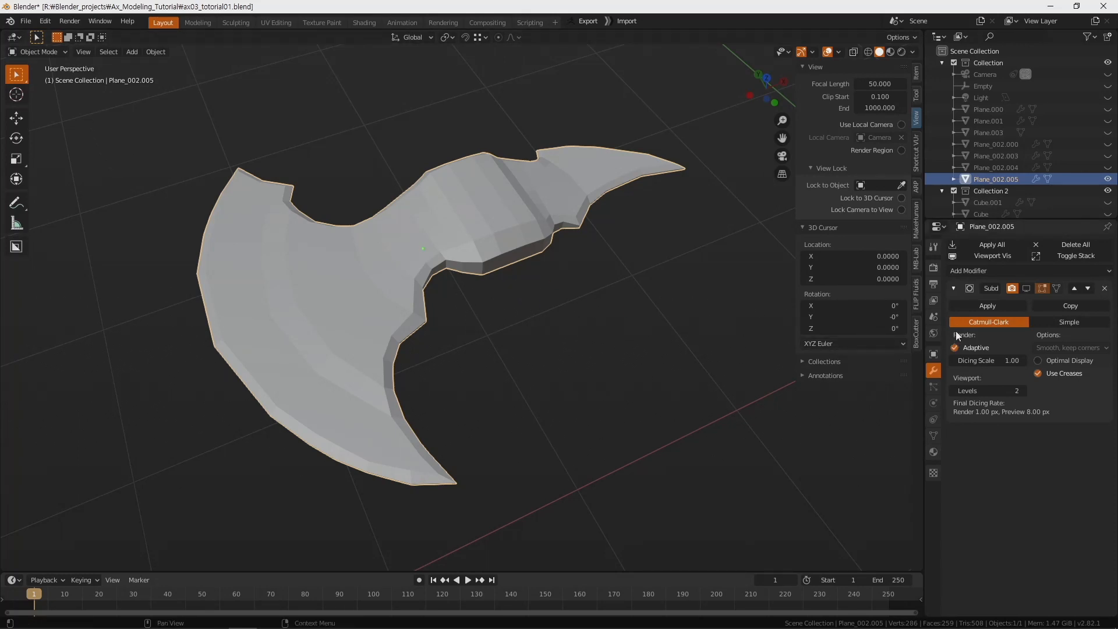
{"action": "left_click", "coordinate": [992, 306]}
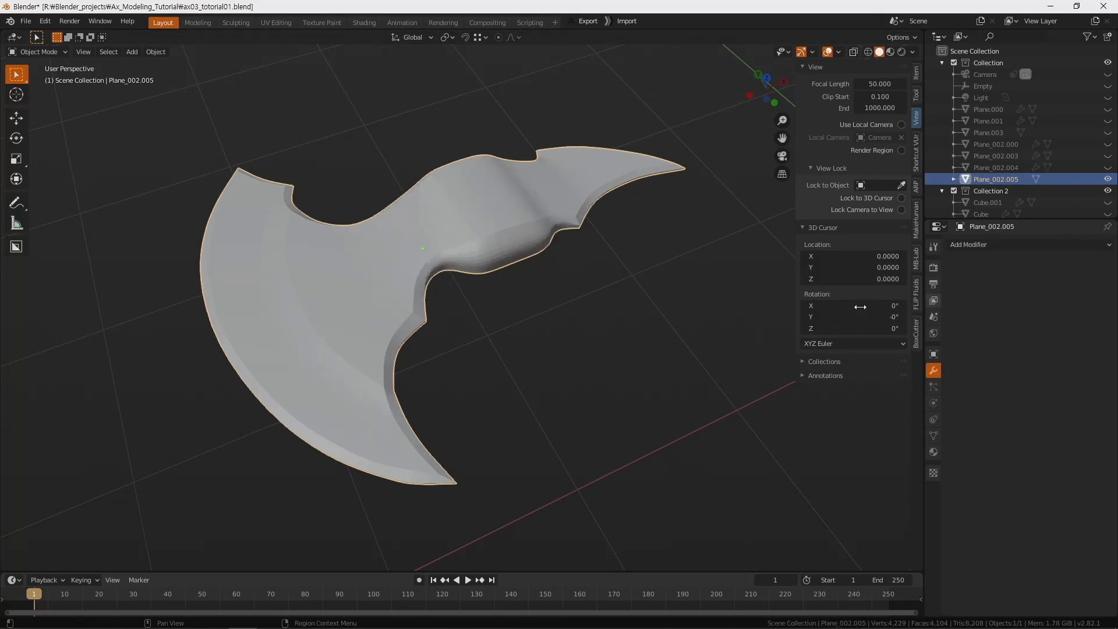
Examine the duplicate's subdivided mesh in Edit Mode with all vertices deselected, and return to Object Mode.
{"action": "middle_click_drag", "start_coordinate": [425, 312], "coordinate": [459, 308]}
{"action": "key", "text": "Tab"}
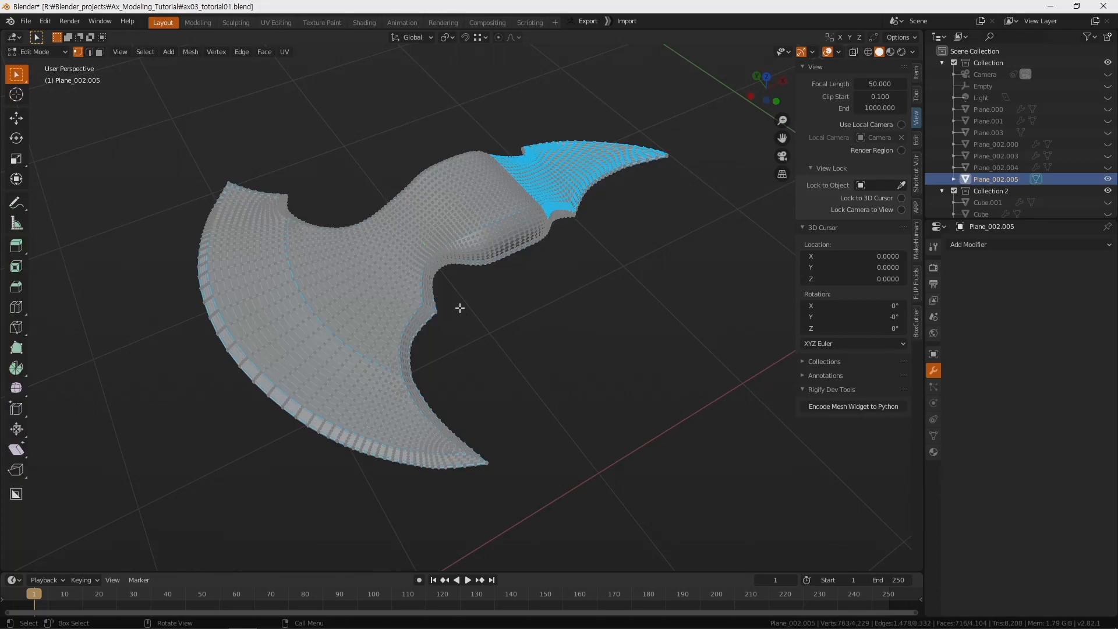
{"action": "mouse_move", "coordinate": [483, 319]}
{"action": "middle_mouse_down"}
{"action": "mouse_move", "coordinate": [474, 357]}
{"action": "mouse_move", "coordinate": [472, 331]}
{"action": "middle_mouse_up"}
{"action": "scroll", "coordinate": [473, 332], "scroll_direction": "up", "scroll_amount": 3}
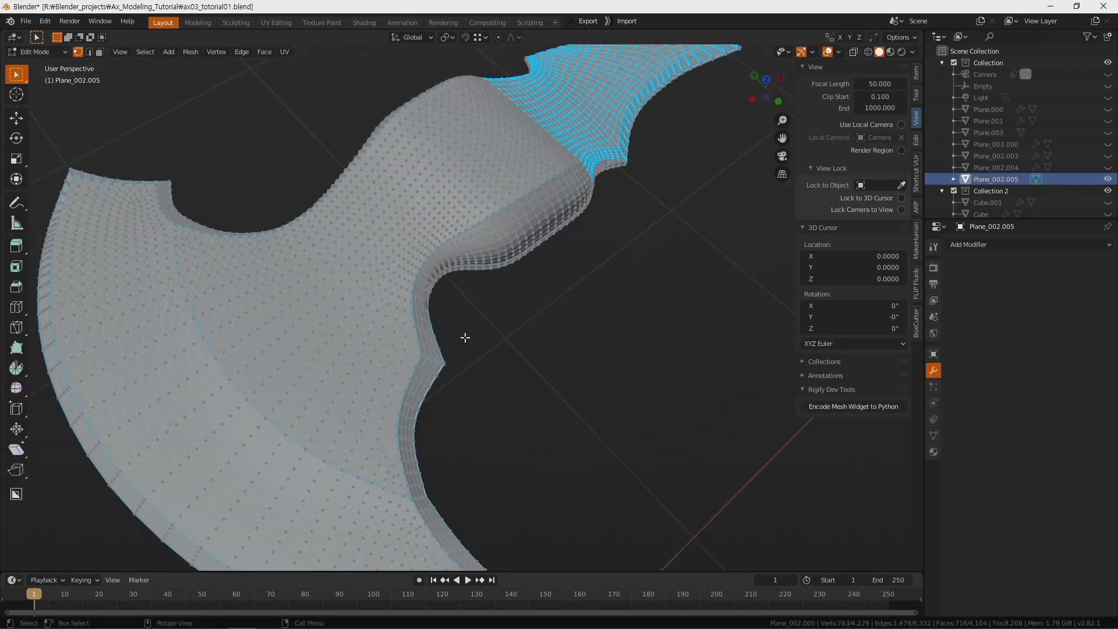
{"action": "scroll", "coordinate": [465, 337], "scroll_direction": "down", "scroll_amount": 2}
{"action": "key", "text": "alt+a"}
{"action": "middle_click_drag", "start_coordinate": [507, 357], "coordinate": [556, 356]}
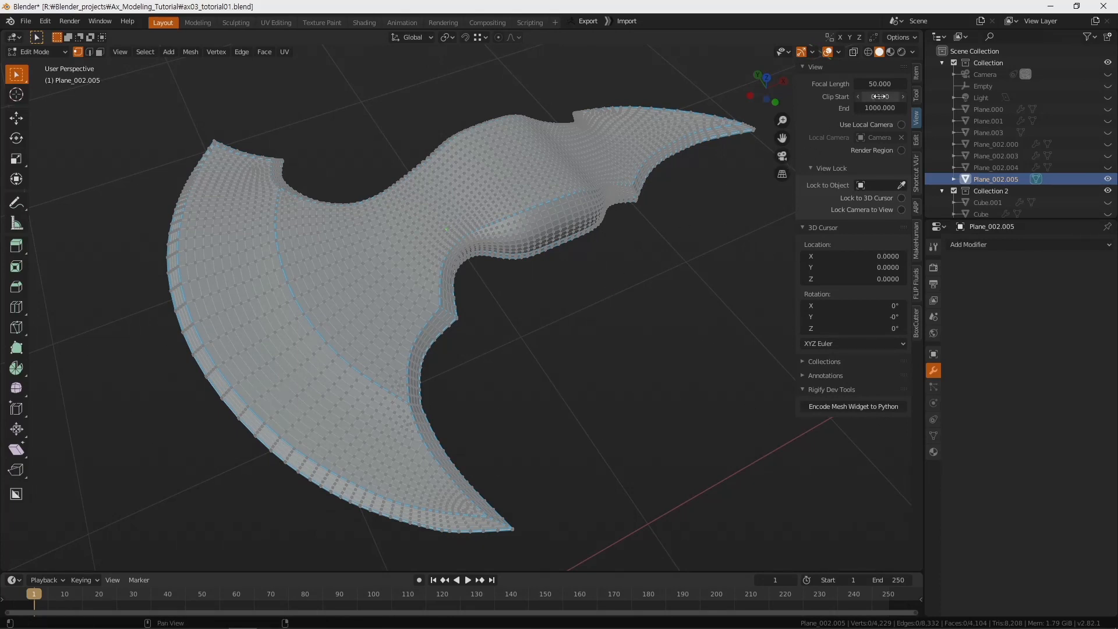
{"action": "middle_click_drag", "start_coordinate": [553, 349], "coordinate": [559, 381]}
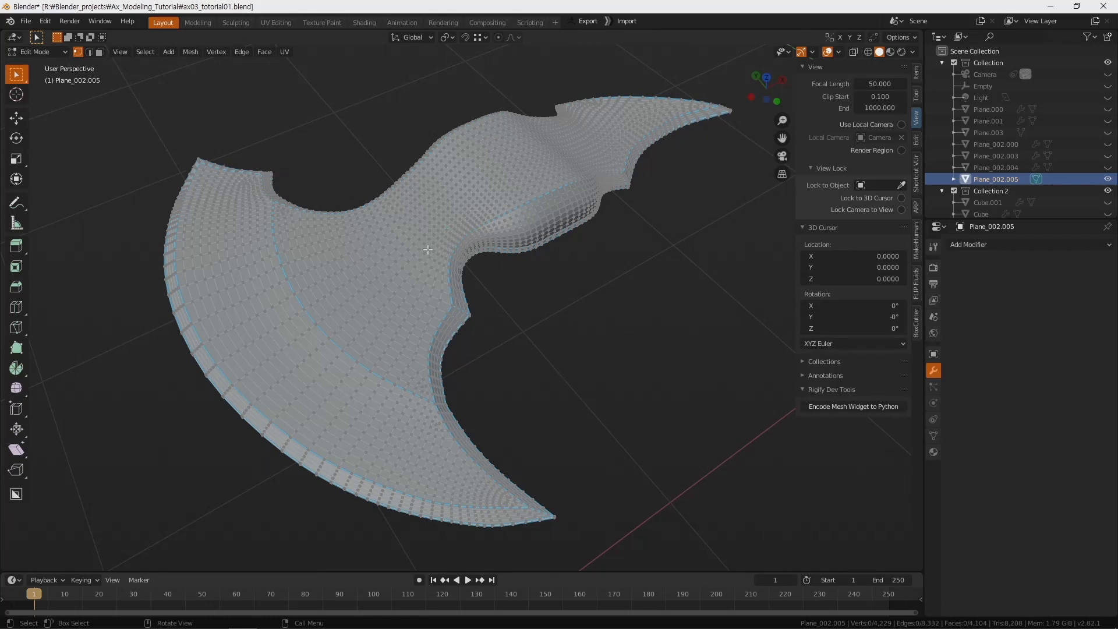
{"action": "key", "text": "Tab"}
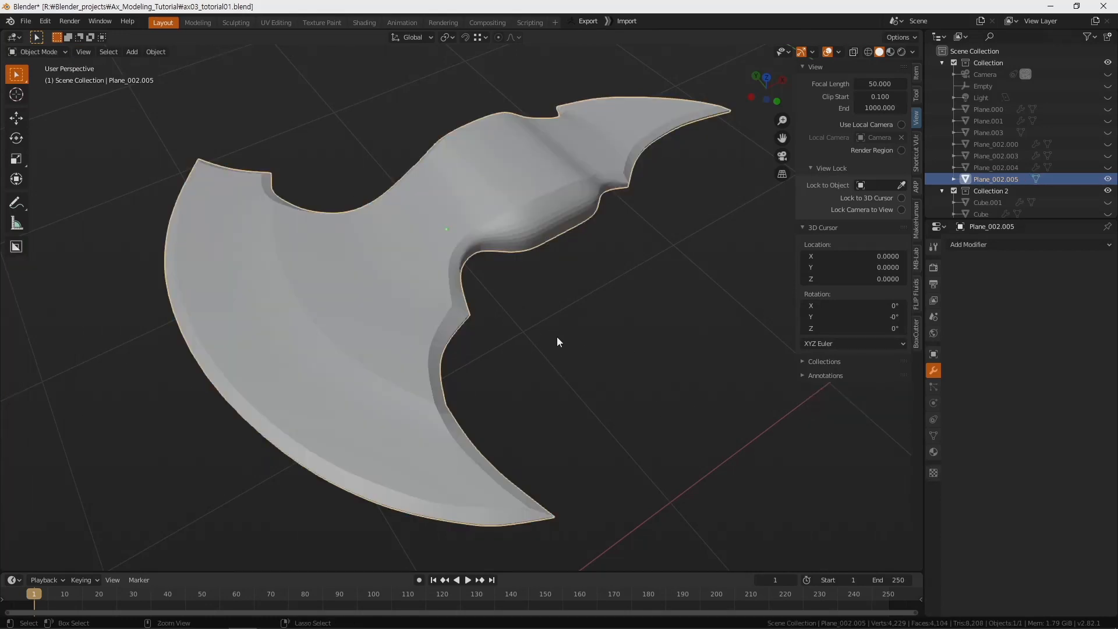
Put the duplicate blade into Sculpt Mode in the Sculpting workspace and choose the SculptDraw brush for the Draw tool.
{"action": "key", "text": "ctrl+Tab"}
{"action": "left_click", "coordinate": [478, 300]}
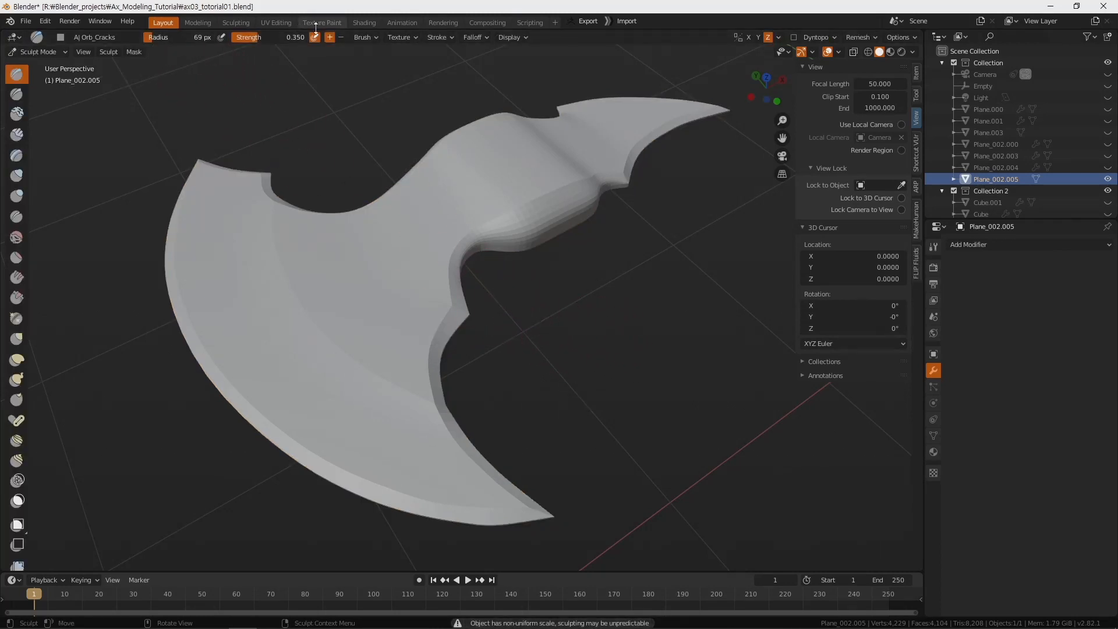
{"action": "left_click", "coordinate": [239, 22]}
{"action": "middle_click_drag", "start_coordinate": [419, 341], "coordinate": [413, 382]}
{"action": "middle_click_drag", "start_coordinate": [352, 325], "coordinate": [584, 415], "text": "shift"}
{"action": "scroll", "coordinate": [588, 473], "scroll_direction": "up", "scroll_amount": 3}
{"action": "scroll", "coordinate": [442, 358], "scroll_direction": "up", "scroll_amount": 3}
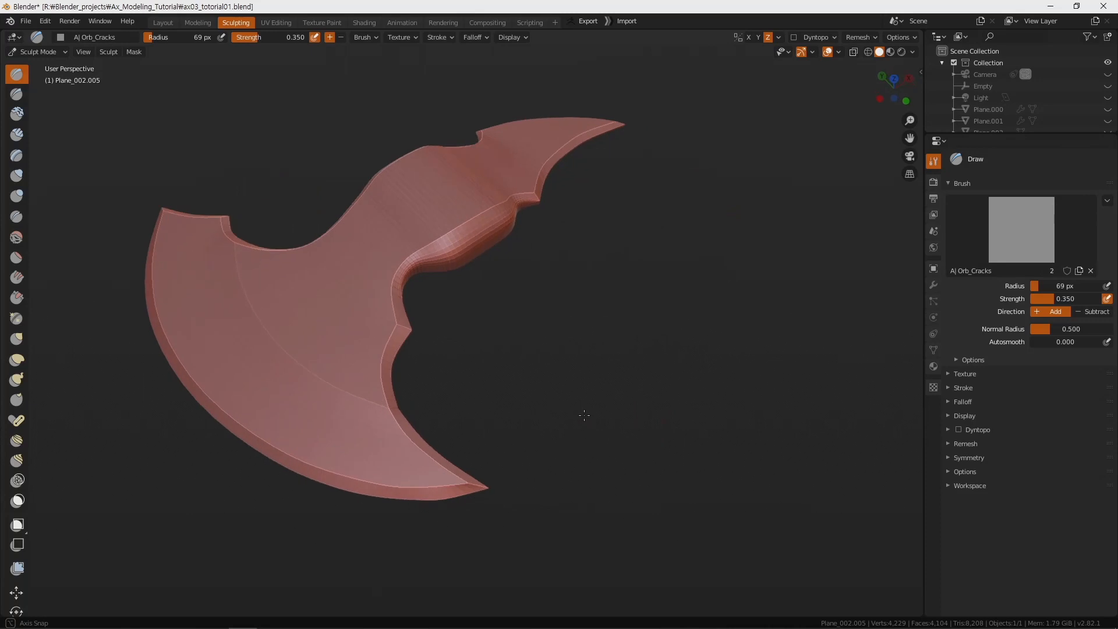
{"action": "middle_click_drag", "start_coordinate": [508, 382], "coordinate": [644, 380], "text": "shift"}
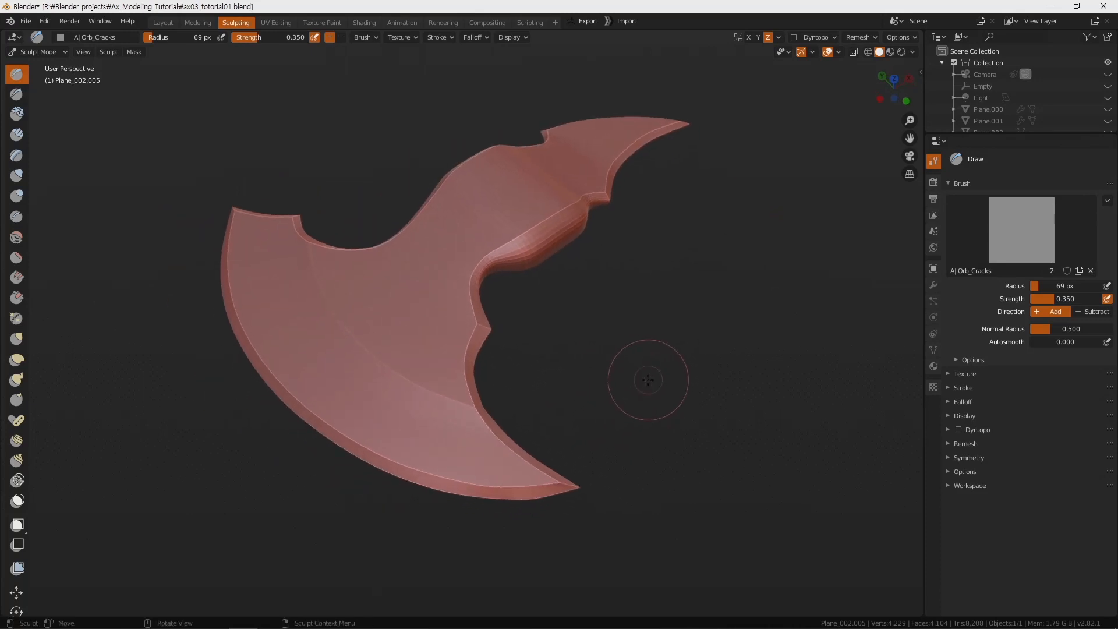
{"action": "left_click", "coordinate": [1014, 232]}
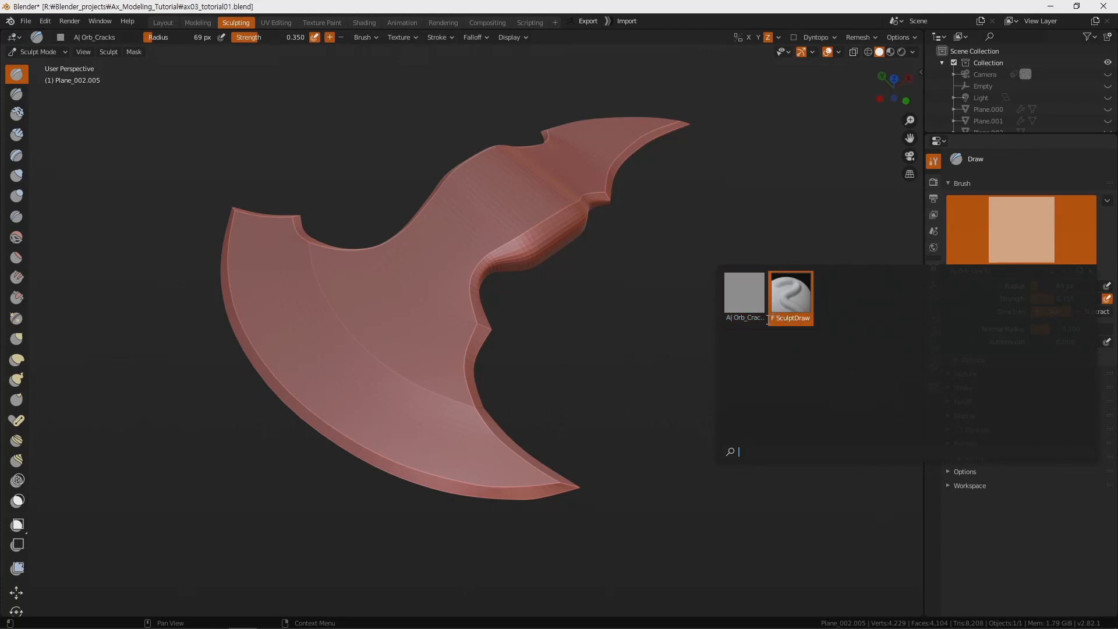
{"action": "left_click", "coordinate": [798, 299]}
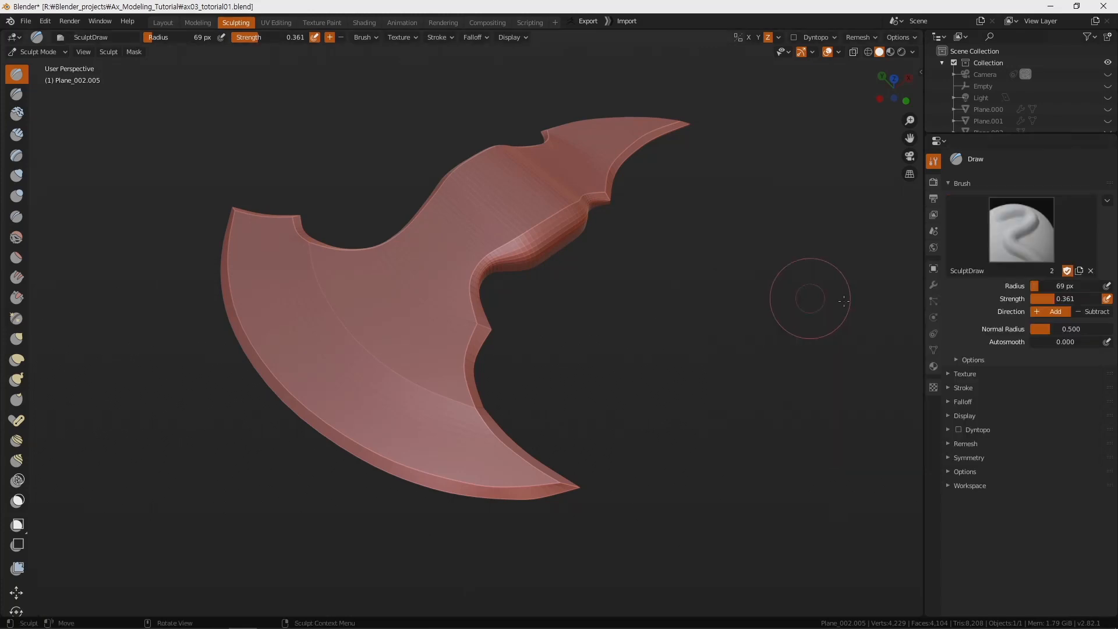
Try SculptDraw strokes that raise, carve and smooth the blade's face, undoing each one.
{"action": "mouse_move", "coordinate": [411, 359]}
{"action": "left_mouse_down"}
{"action": "mouse_move", "coordinate": [402, 326]}
{"action": "mouse_move", "coordinate": [513, 227]}
{"action": "mouse_move", "coordinate": [272, 292]}
{"action": "mouse_move", "coordinate": [384, 303]}
{"action": "mouse_move", "coordinate": [343, 332]}
{"action": "left_mouse_up"}
{"action": "key", "text": "ctrl+z"}
{"action": "mouse_move", "coordinate": [279, 385]}
{"action": "left_mouse_down", "text": "ctrl"}
{"action": "mouse_move", "coordinate": [274, 398]}
{"action": "mouse_move", "coordinate": [271, 388]}
{"action": "mouse_move", "coordinate": [341, 338]}
{"action": "mouse_move", "coordinate": [310, 380]}
{"action": "left_mouse_up", "text": "ctrl"}
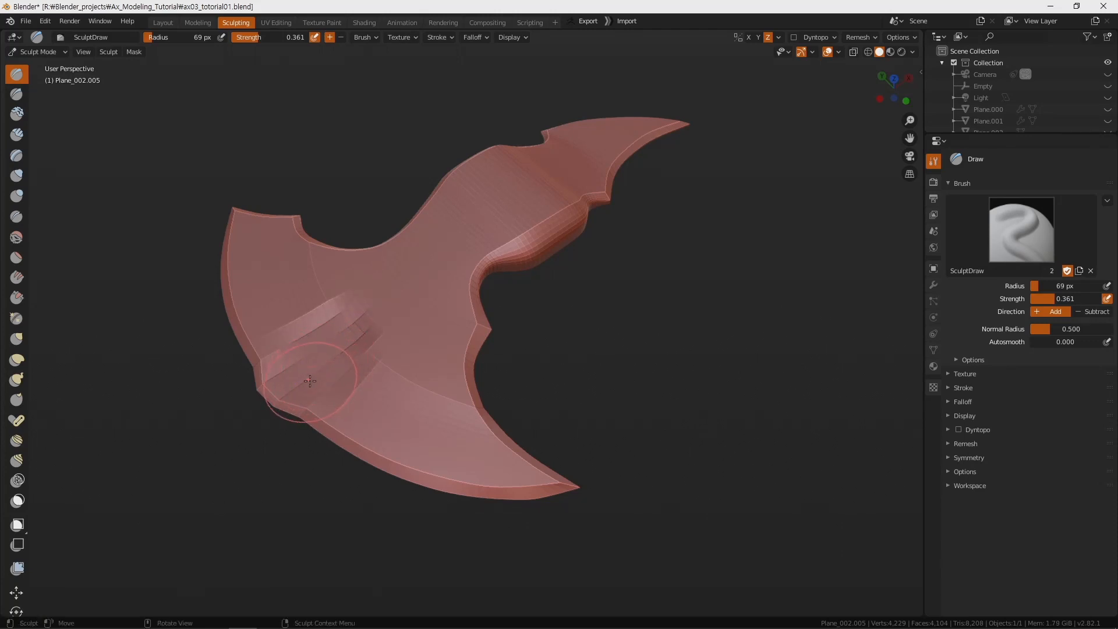
{"action": "key", "text": "ctrl+z"}
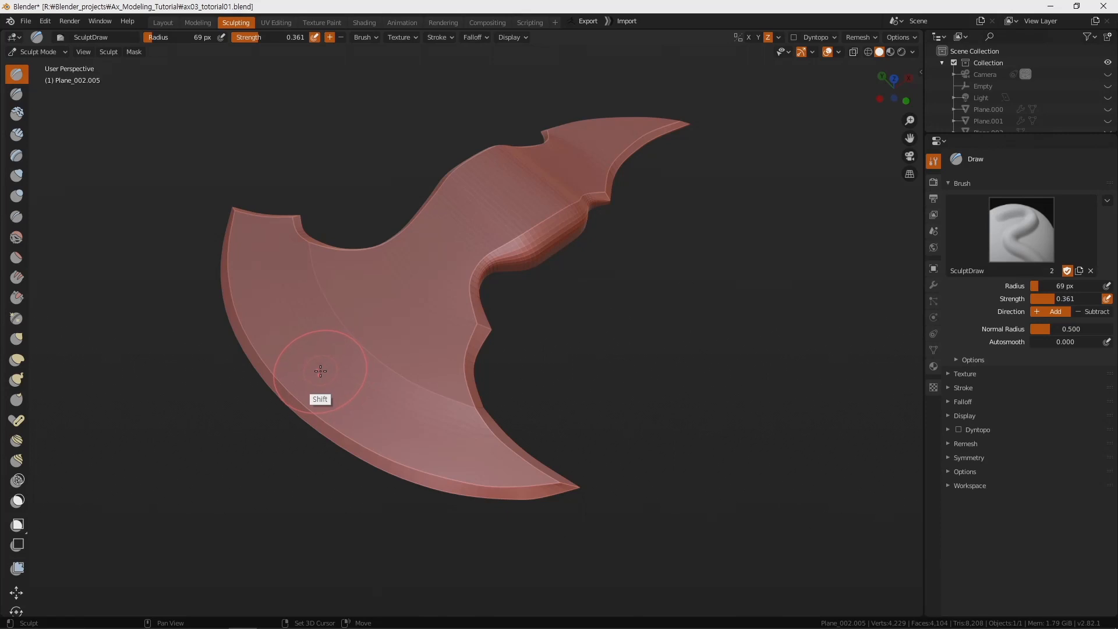
{"action": "mouse_move", "coordinate": [339, 347]}
{"action": "left_mouse_down", "text": "shift"}
{"action": "mouse_move", "coordinate": [349, 340]}
{"action": "mouse_move", "coordinate": [310, 304]}
{"action": "mouse_move", "coordinate": [413, 384]}
{"action": "mouse_move", "coordinate": [457, 385]}
{"action": "mouse_move", "coordinate": [494, 265]}
{"action": "mouse_move", "coordinate": [483, 372]}
{"action": "left_mouse_up", "text": "shift"}
{"action": "key", "text": "ctrl+z"}
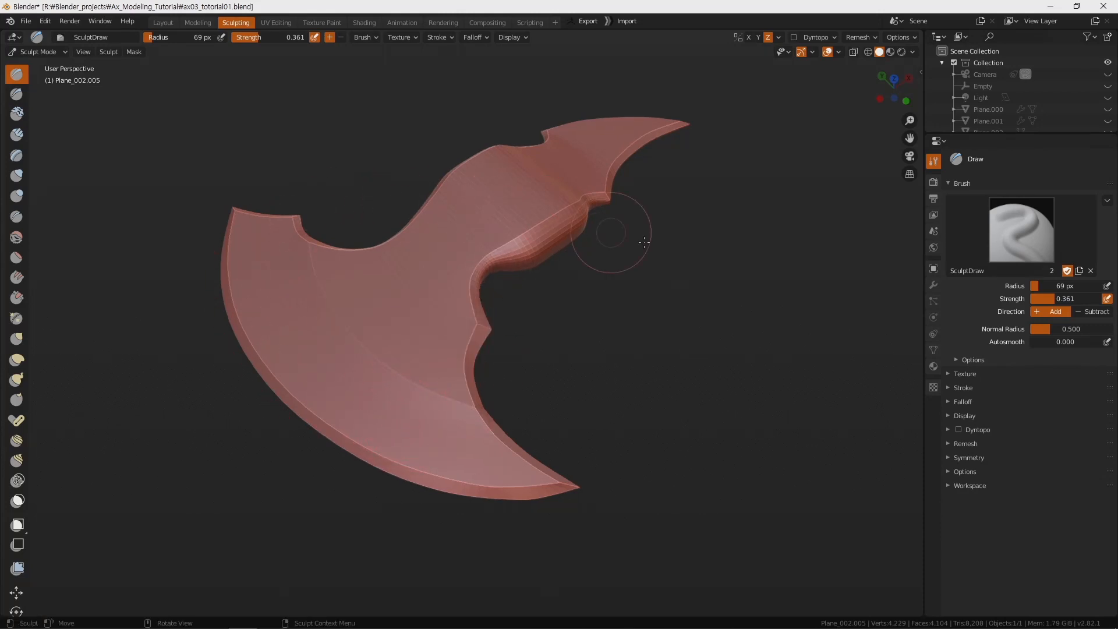
Try two Draw Sharp strokes across the blade at strength 1.000 and undo them both.
{"action": "left_click", "coordinate": [16, 93]}
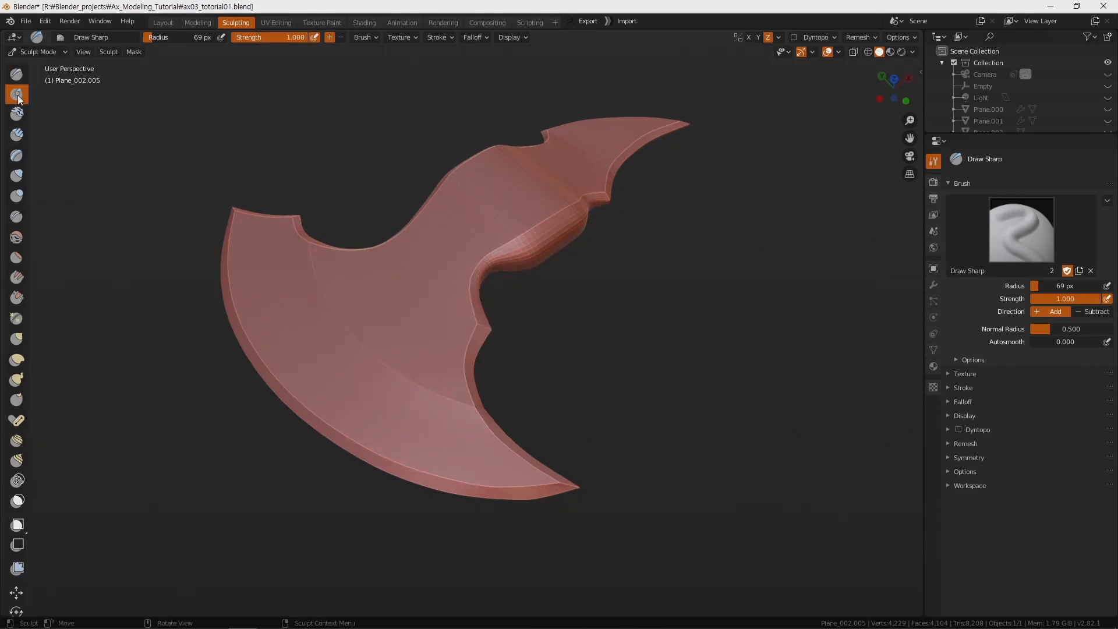
{"action": "mouse_move", "coordinate": [425, 349]}
{"action": "left_mouse_down"}
{"action": "mouse_move", "coordinate": [401, 308]}
{"action": "mouse_move", "coordinate": [474, 213]}
{"action": "mouse_move", "coordinate": [589, 164]}
{"action": "left_mouse_up"}
{"action": "left_click_drag", "start_coordinate": [294, 358], "coordinate": [465, 435]}
{"action": "key", "text": "ctrl+z"}
{"action": "key", "text": "ctrl+z"}
Choose the Pose sculpt brush and show the active tool's brush settings inside the 3D viewport.
{"action": "left_click", "coordinate": [18, 428]}
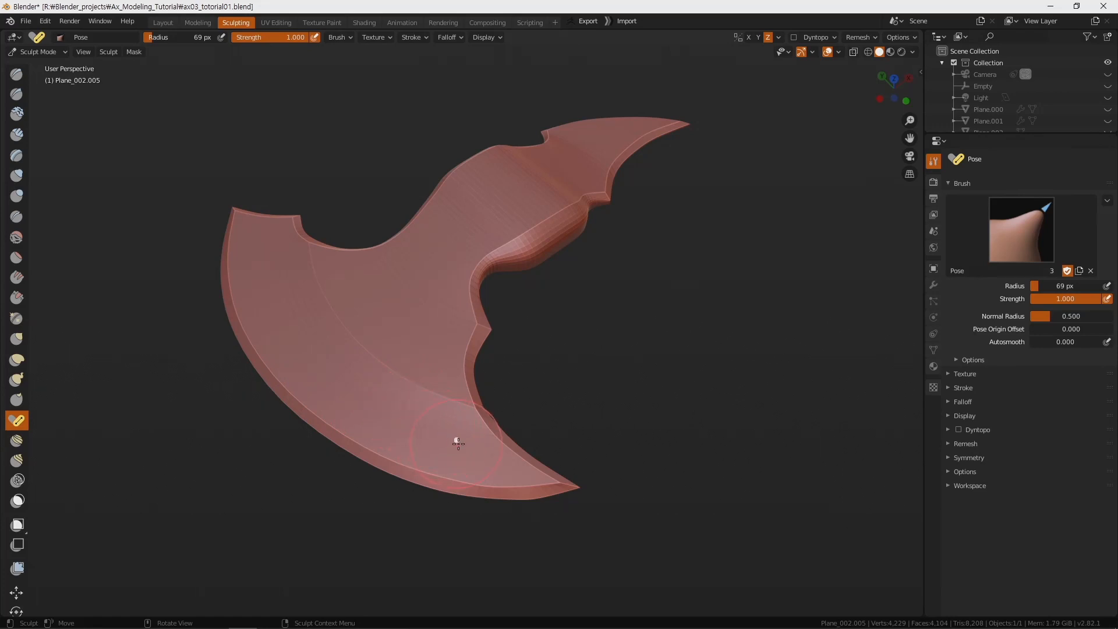
{"action": "key", "text": "n"}
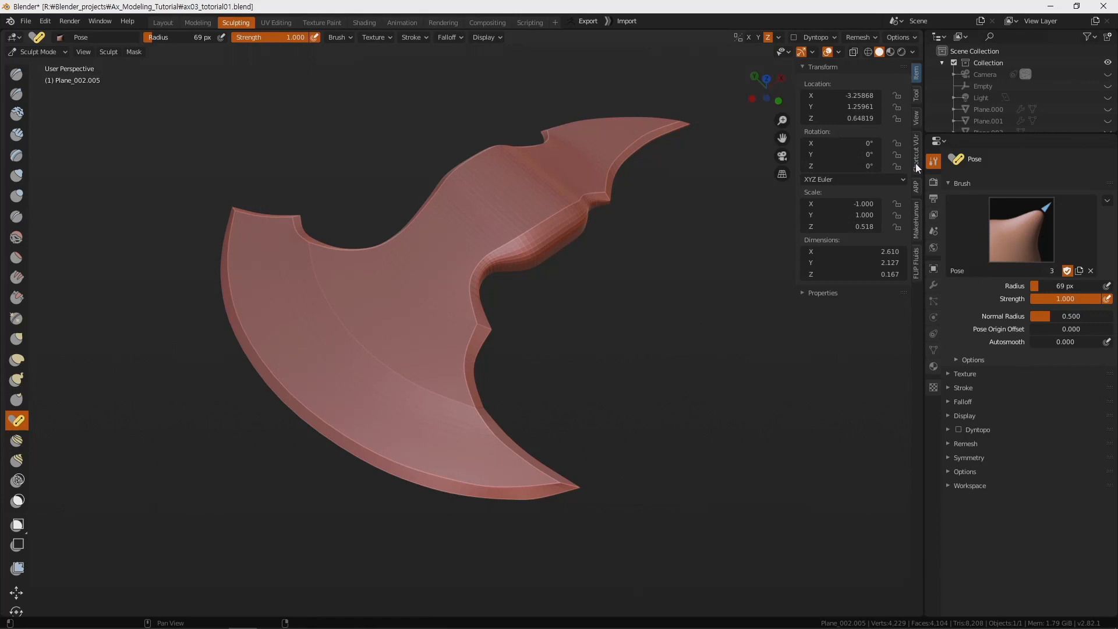
{"action": "left_click", "coordinate": [915, 163]}
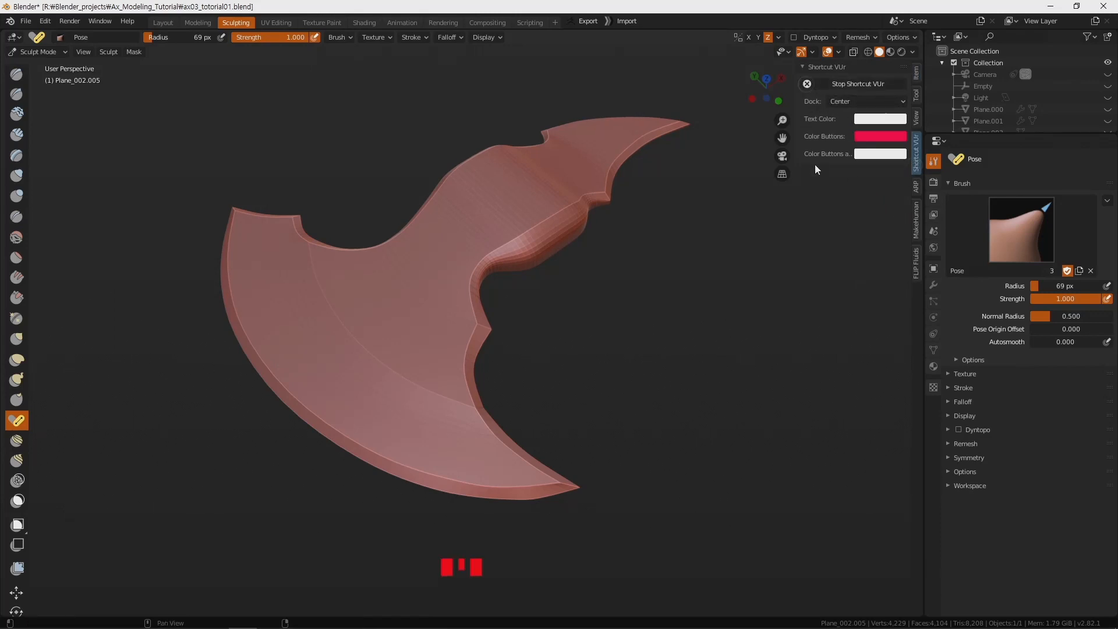
{"action": "left_click", "coordinate": [916, 95]}
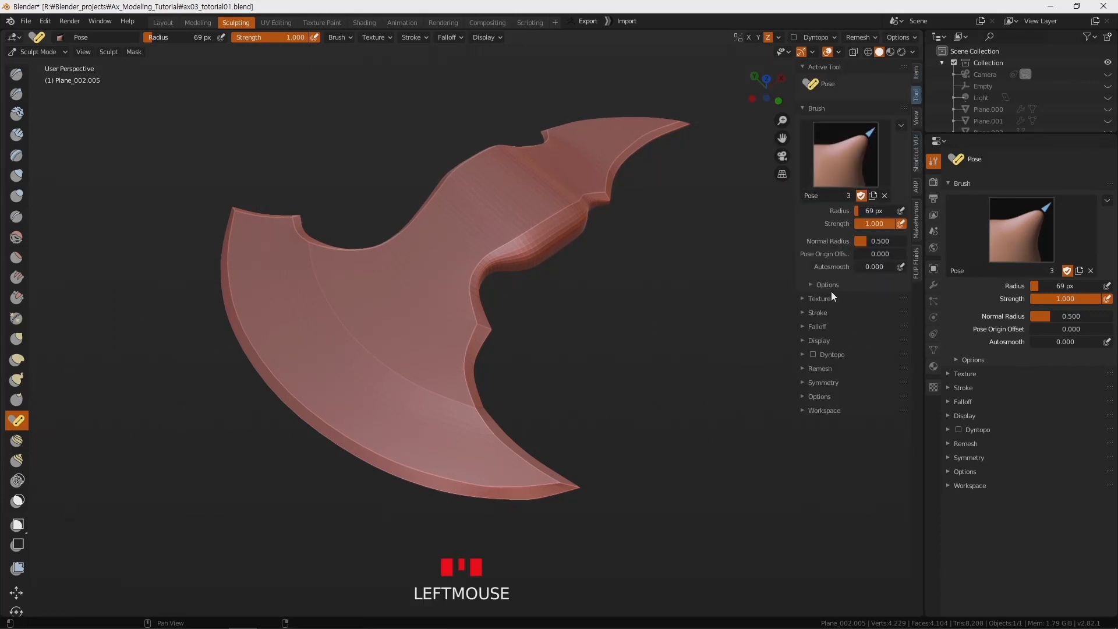
Set the Pose brush's Pose Origin Offset to 1.978 and split the 3D viewport vertically into a wide and a narrow view.
{"action": "left_click", "coordinate": [872, 251]}
{"action": "type", "text": "0.0"}
{"action": "left_click", "coordinate": [843, 254]}
{"action": "left_click_drag", "start_coordinate": [869, 254], "coordinate": [907, 252]}
{"action": "right_click", "coordinate": [924, 251]}
{"action": "left_click", "coordinate": [919, 250]}
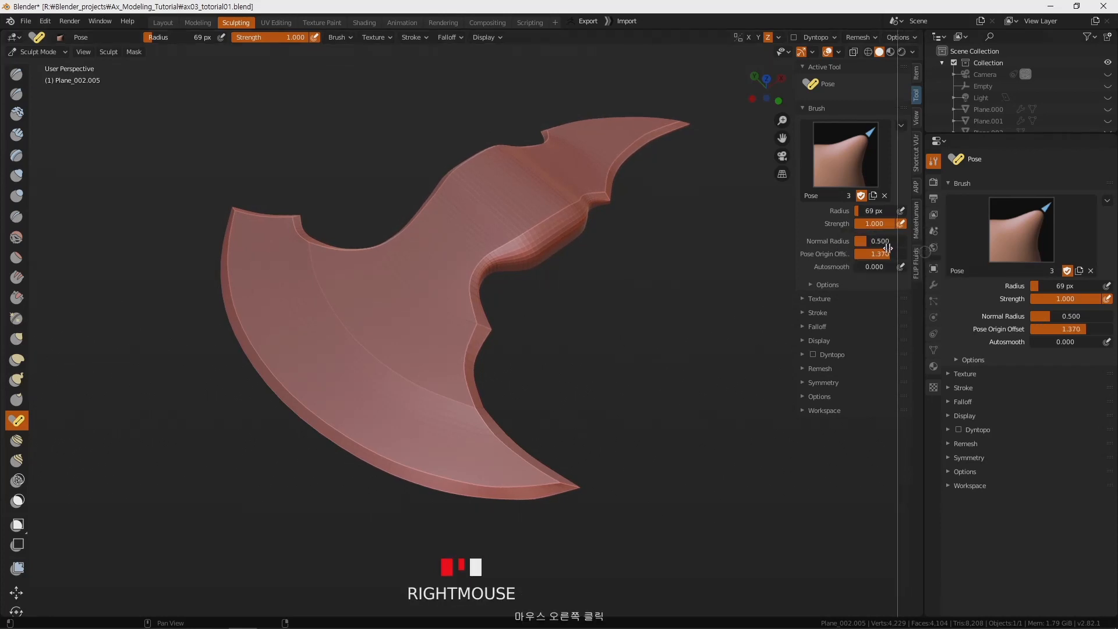
{"action": "left_click", "coordinate": [842, 259]}
{"action": "left_click_drag", "start_coordinate": [802, 254], "coordinate": [829, 245]}
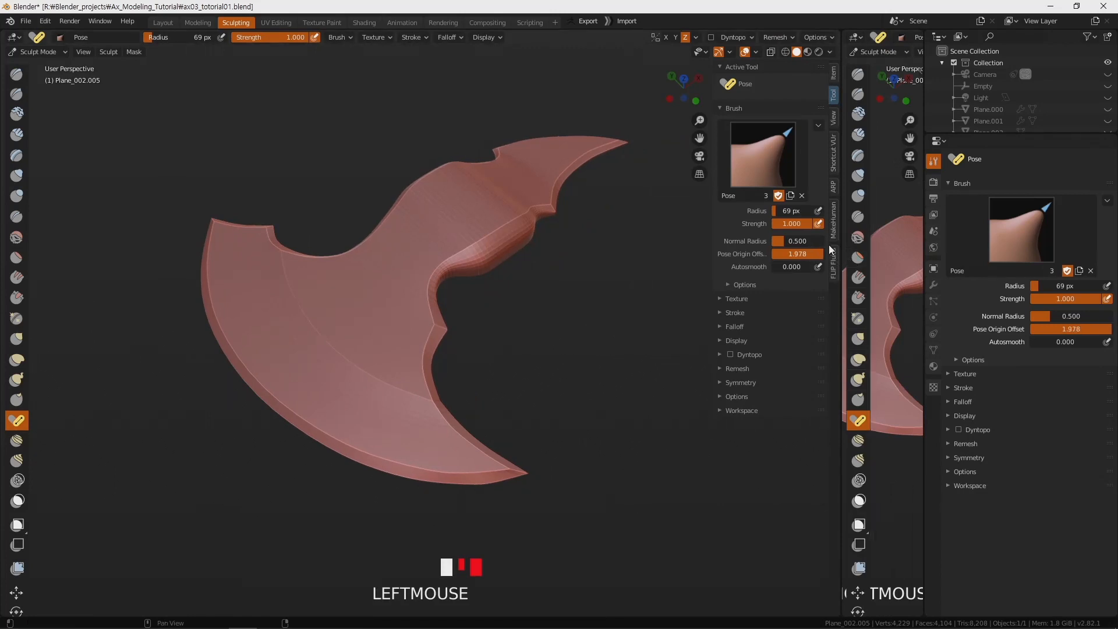
Bend the blade's lower tip with the Pose brush, then try further poses including the upper tip and undo them.
{"action": "left_click", "coordinate": [611, 327]}
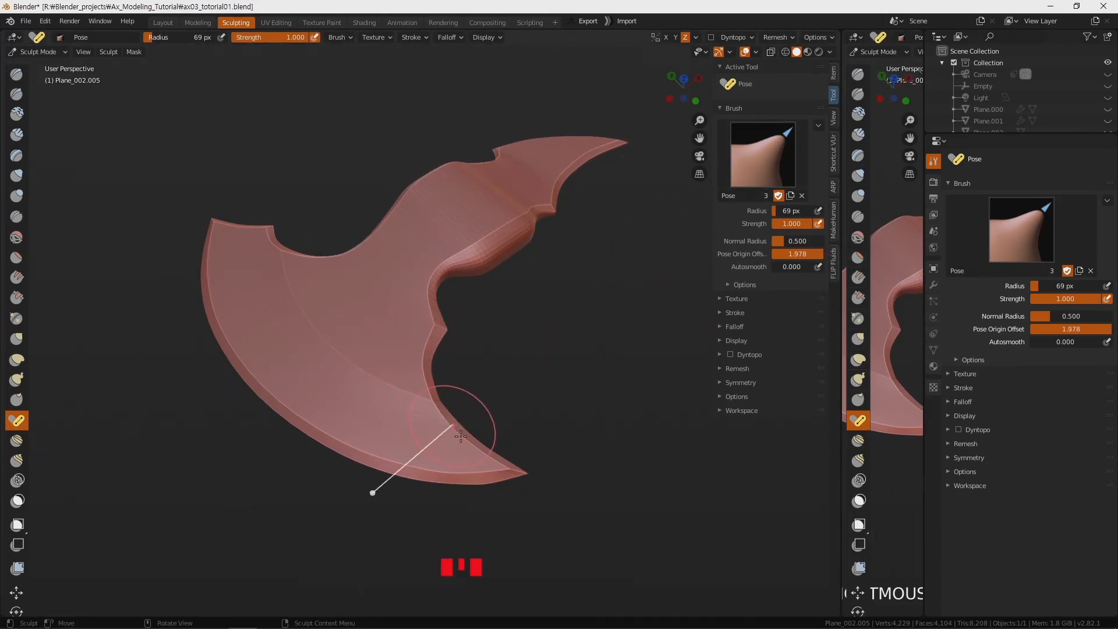
{"action": "mouse_move", "coordinate": [474, 451]}
{"action": "left_mouse_down"}
{"action": "mouse_move", "coordinate": [478, 430]}
{"action": "mouse_move", "coordinate": [462, 475]}
{"action": "left_mouse_up"}
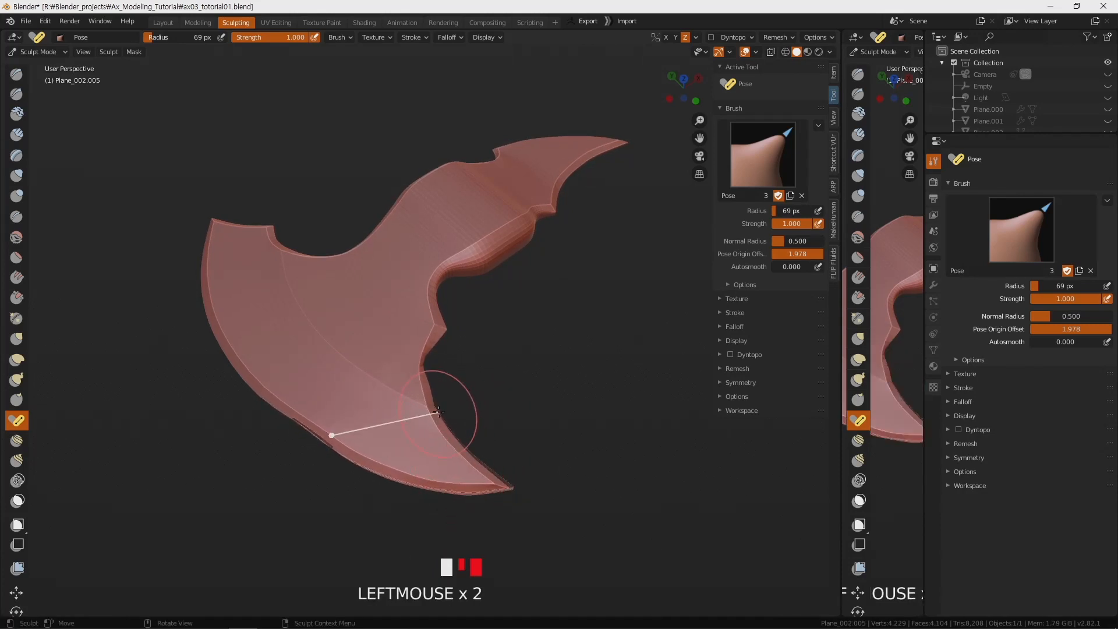
{"action": "mouse_move", "coordinate": [425, 433]}
{"action": "left_mouse_down"}
{"action": "mouse_move", "coordinate": [427, 478]}
{"action": "mouse_move", "coordinate": [444, 429]}
{"action": "left_mouse_up"}
{"action": "key", "text": "ctrl+z"}
{"action": "key", "text": "ctrl+z"}
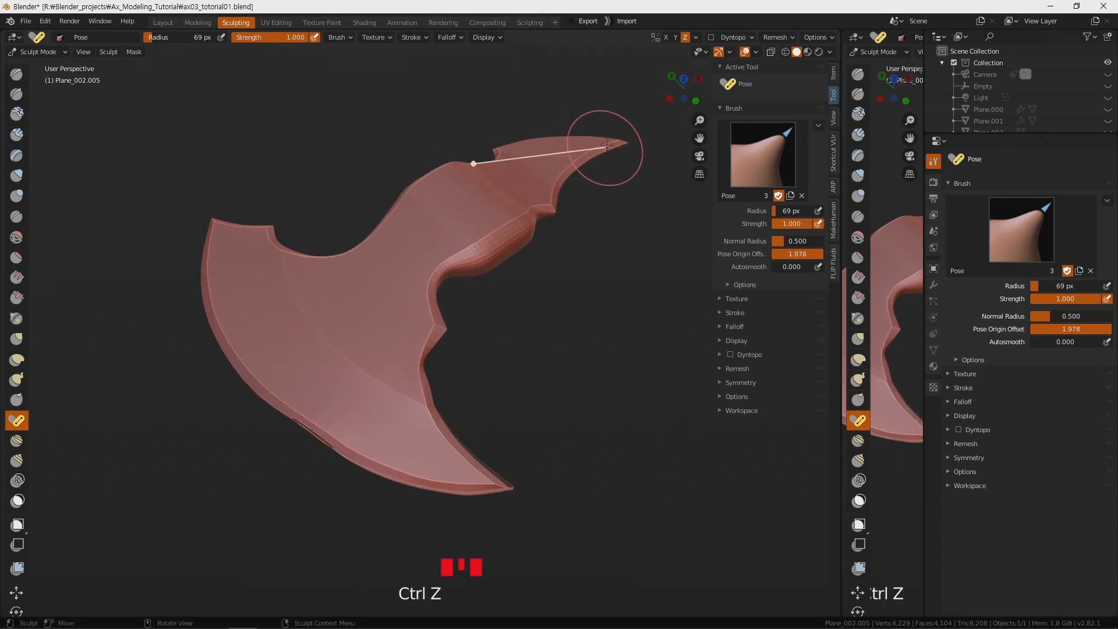
{"action": "left_click_drag", "start_coordinate": [600, 141], "coordinate": [626, 119]}
{"action": "key", "text": "ctrl+z"}
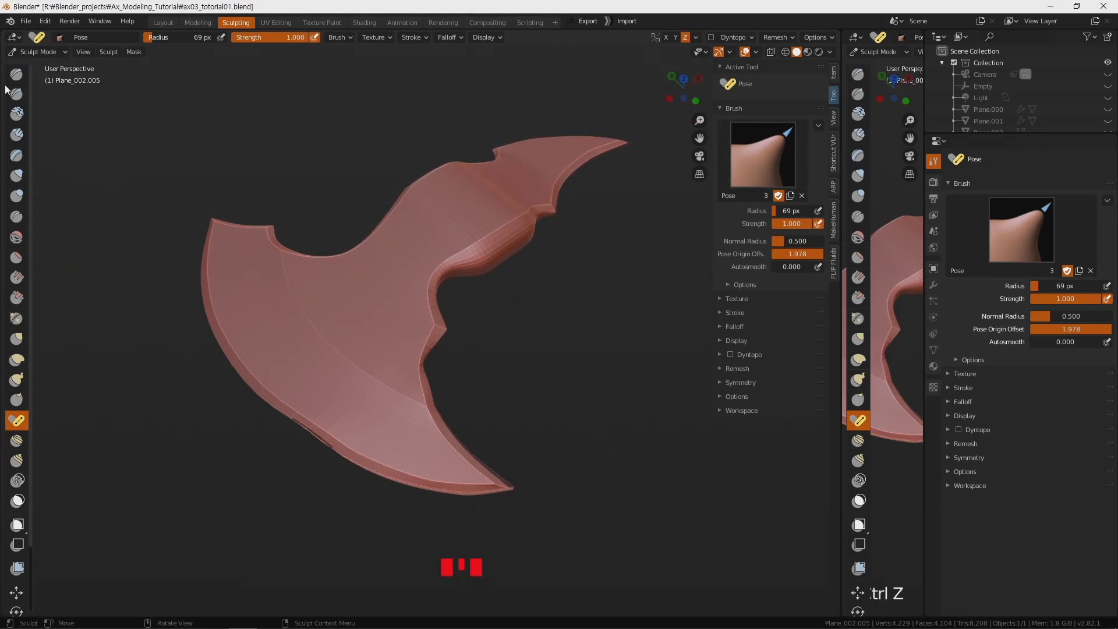
Build up the blade's face and neck with Clay brush strokes at radius 69 px and strength 0.500.
{"action": "left_click", "coordinate": [17, 114]}
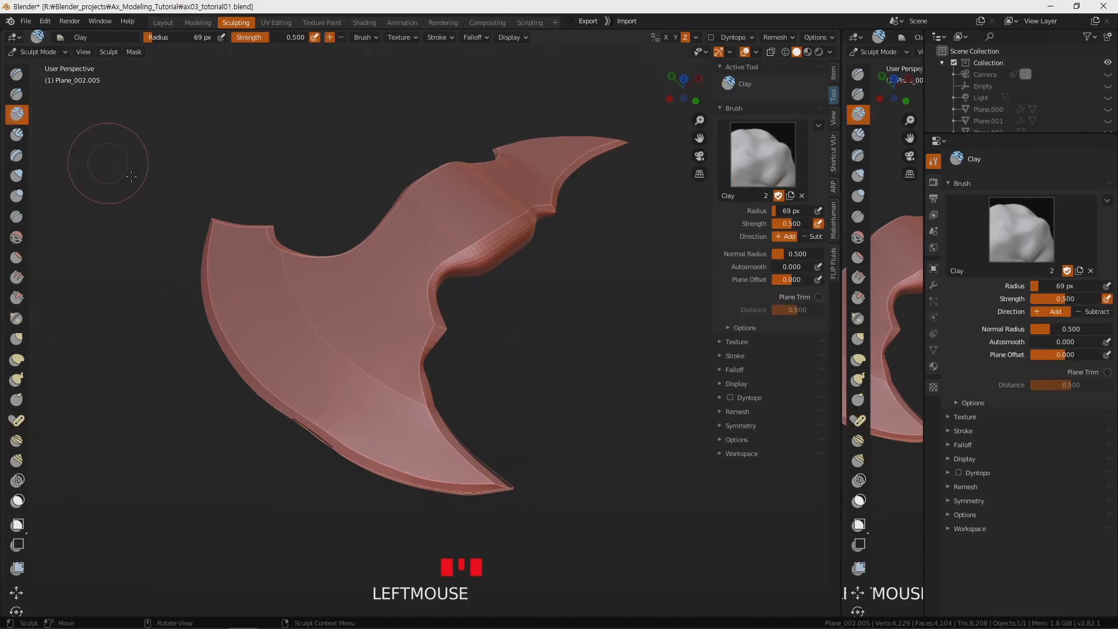
{"action": "left_click_drag", "start_coordinate": [474, 261], "coordinate": [492, 232]}
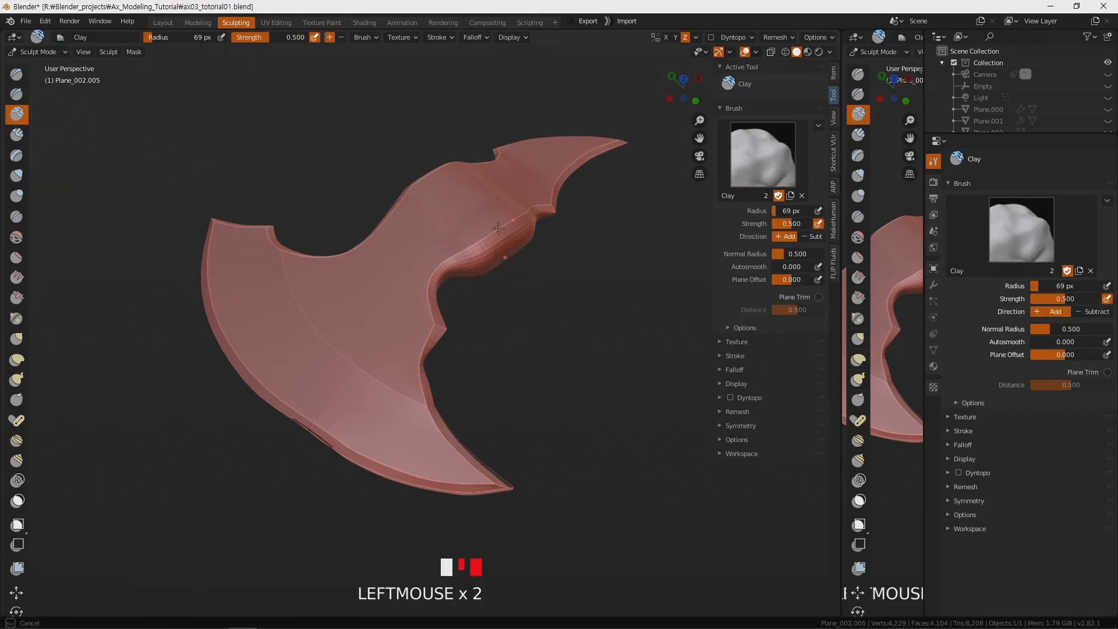
{"action": "left_click_drag", "start_coordinate": [488, 236], "coordinate": [463, 252]}
{"action": "left_click_drag", "start_coordinate": [324, 282], "coordinate": [347, 264]}
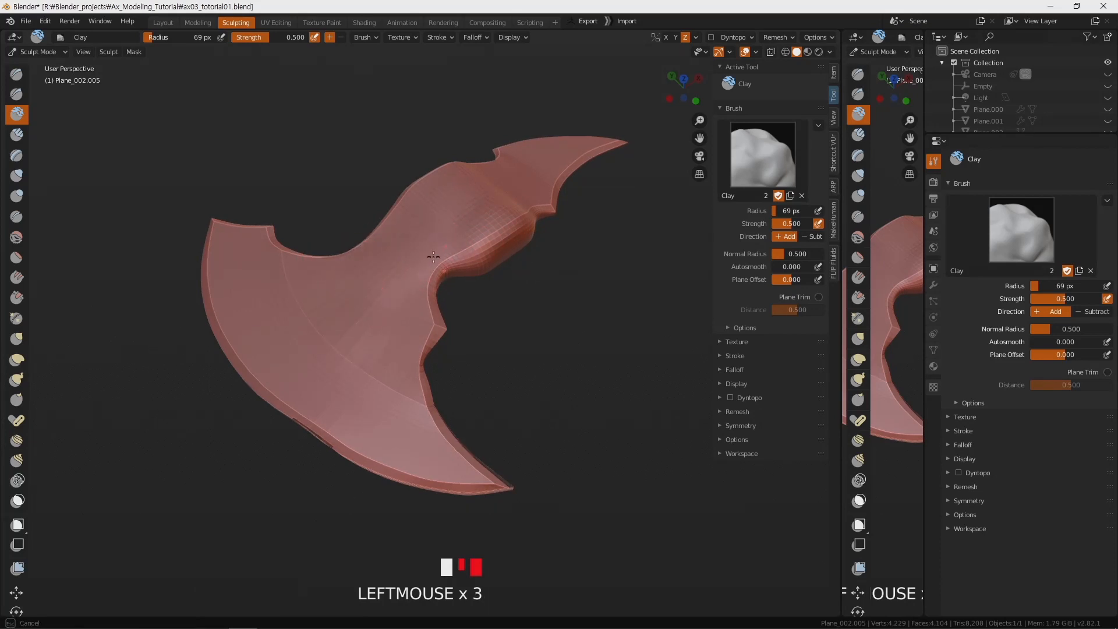
{"action": "left_click_drag", "start_coordinate": [503, 178], "coordinate": [520, 193]}
Try smoothing and subtracting strokes with the Clay brush across the blade's face and undo them.
{"action": "left_click_drag", "start_coordinate": [485, 234], "coordinate": [478, 247], "text": "shift"}
{"action": "key", "text": "ctrl+z"}
{"action": "left_click_drag", "start_coordinate": [292, 298], "coordinate": [324, 333], "text": "shift"}
{"action": "mouse_move", "coordinate": [314, 373]}
{"action": "left_mouse_down", "text": "ctrl"}
{"action": "mouse_move", "coordinate": [305, 442]}
{"action": "mouse_move", "coordinate": [313, 423]}
{"action": "left_mouse_up", "text": "ctrl"}
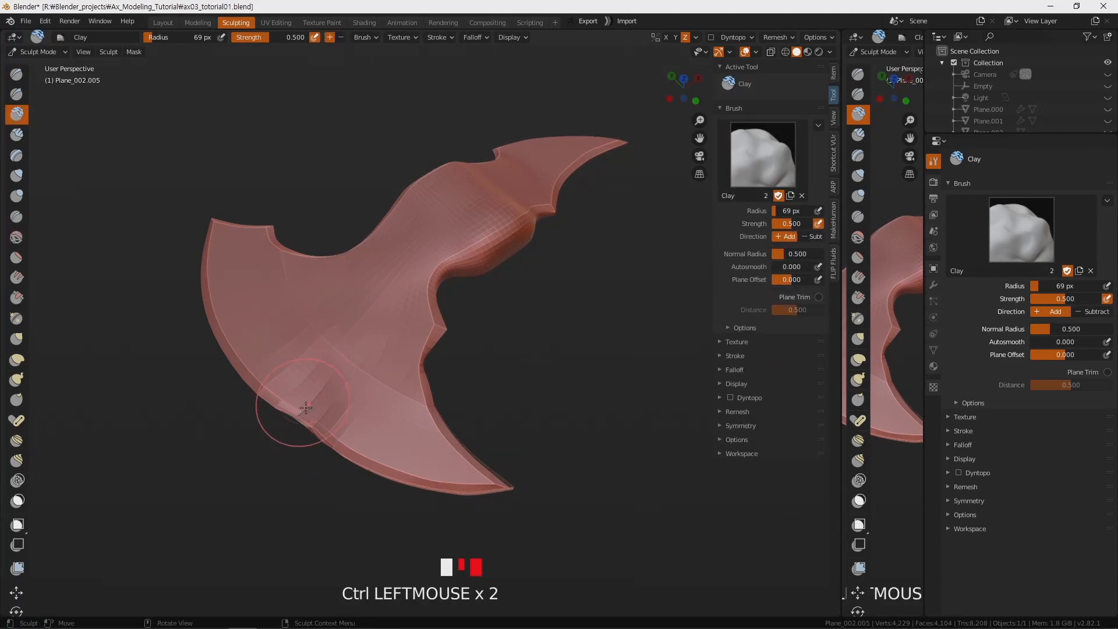
{"action": "key", "text": "ctrl+z"}
{"action": "key", "text": "ctrl+z"}
{"action": "key", "text": "ctrl+z"}
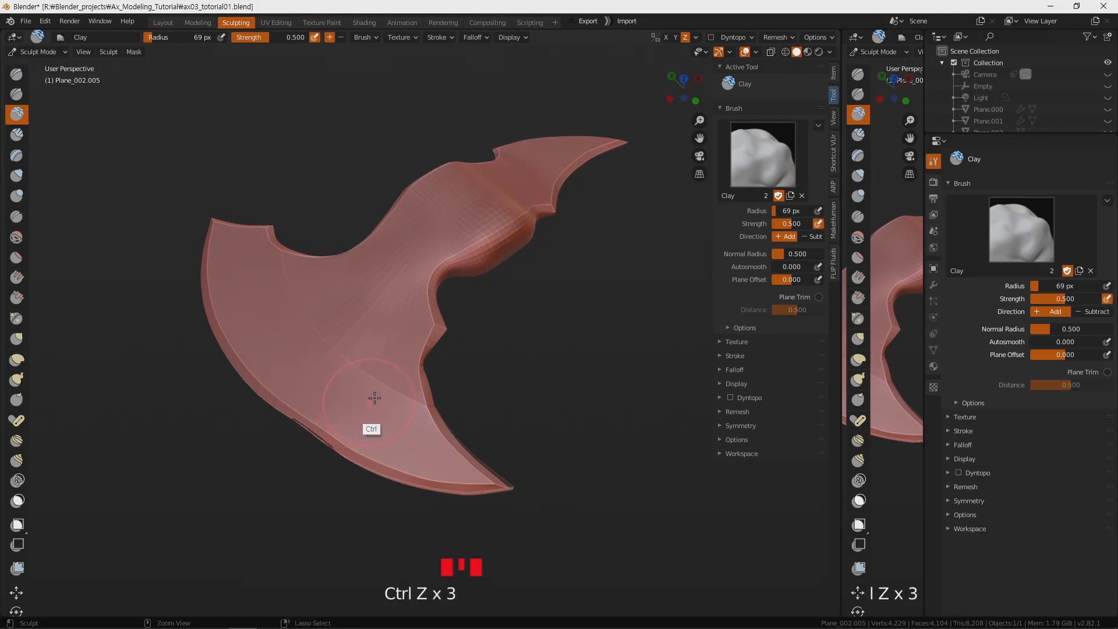
{"action": "key", "text": "ctrl+z"}
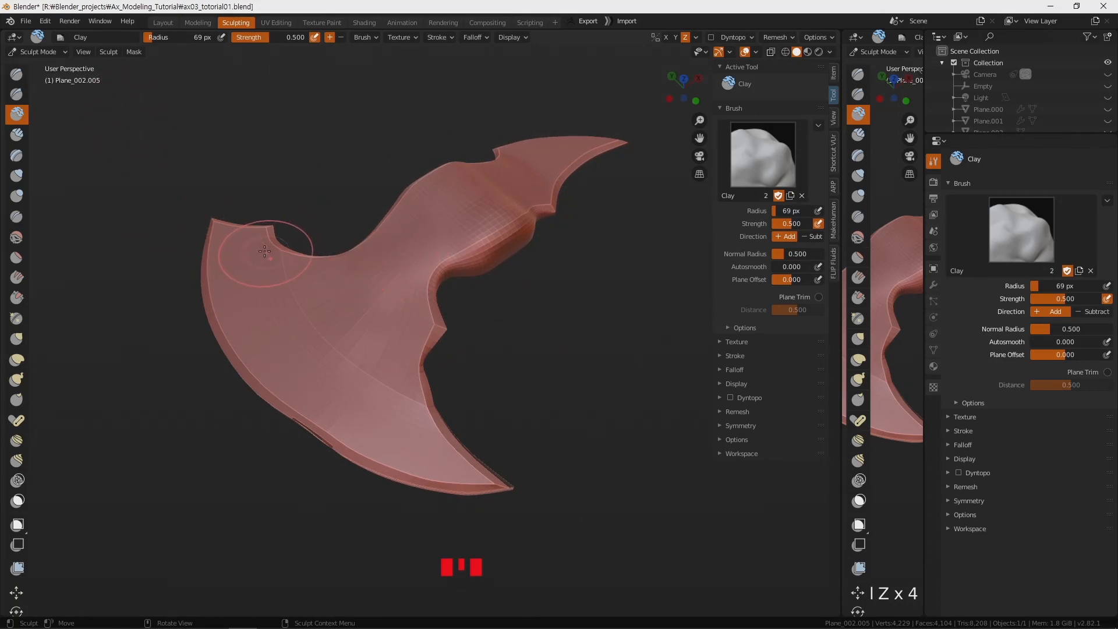
Append all brushes from the Brush category of OrbBrushes.blend in the orb project folder.
{"action": "left_click", "coordinate": [45, 20]}
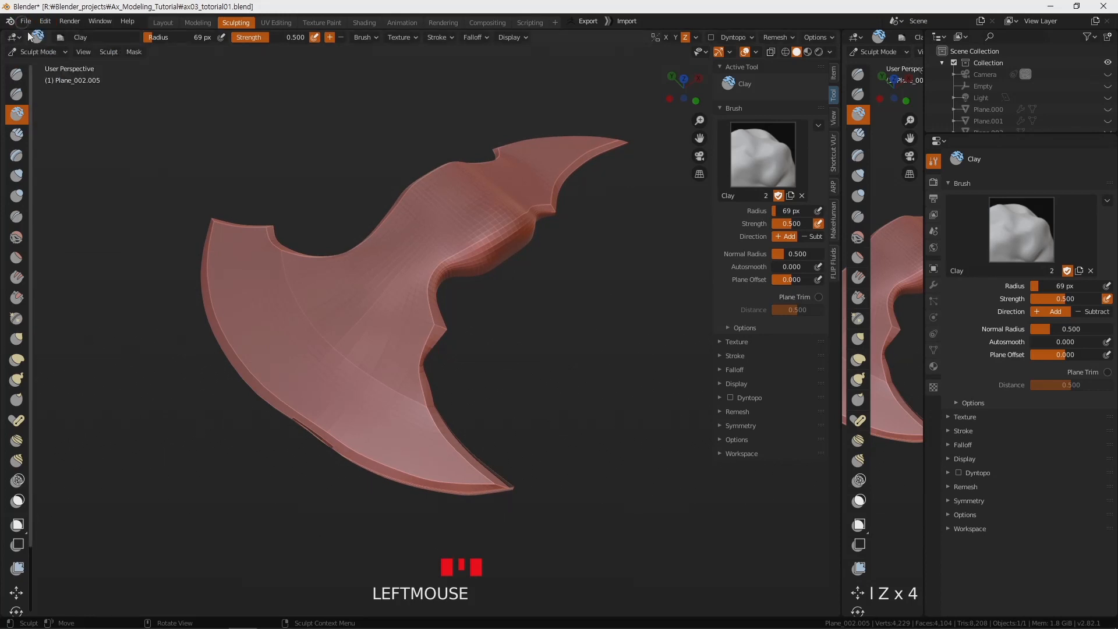
{"action": "left_click", "coordinate": [24, 22]}
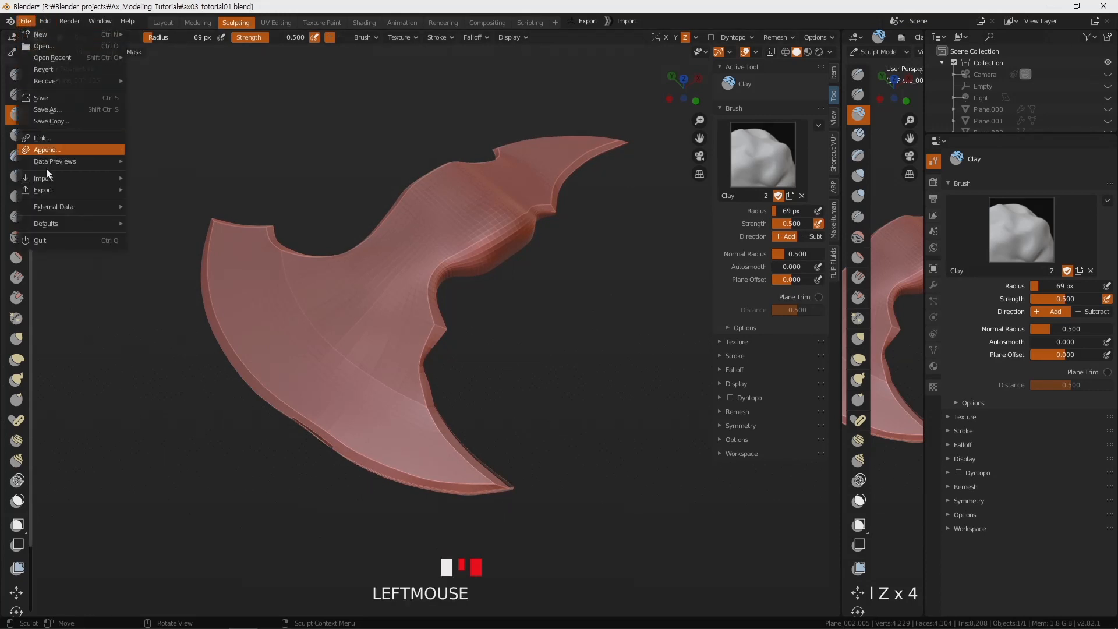
{"action": "left_click", "coordinate": [78, 150]}
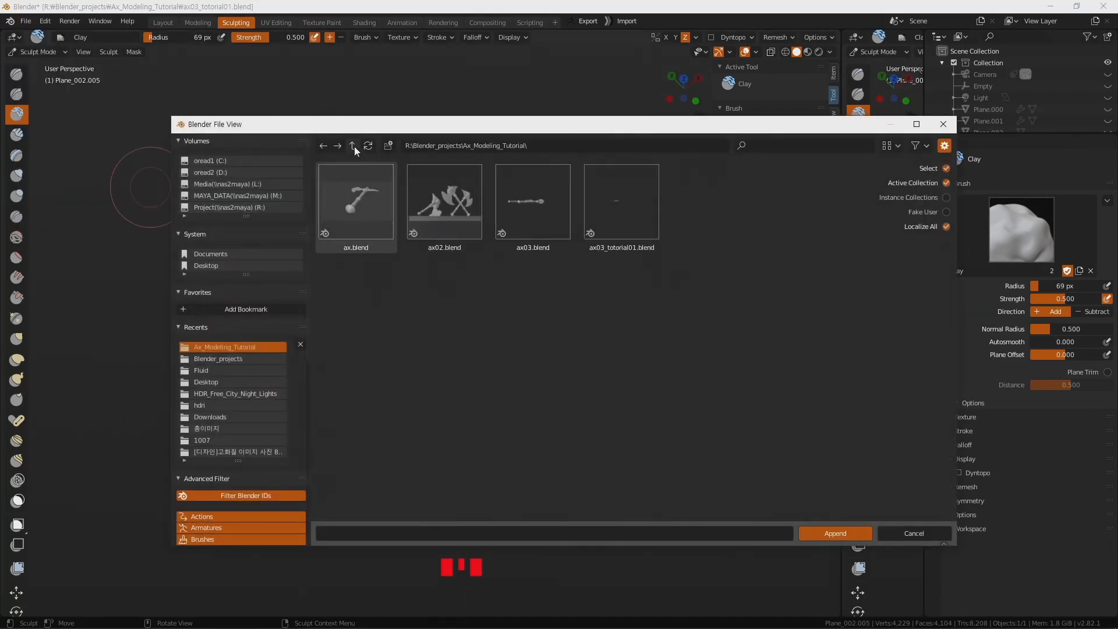
{"action": "left_click", "coordinate": [352, 146]}
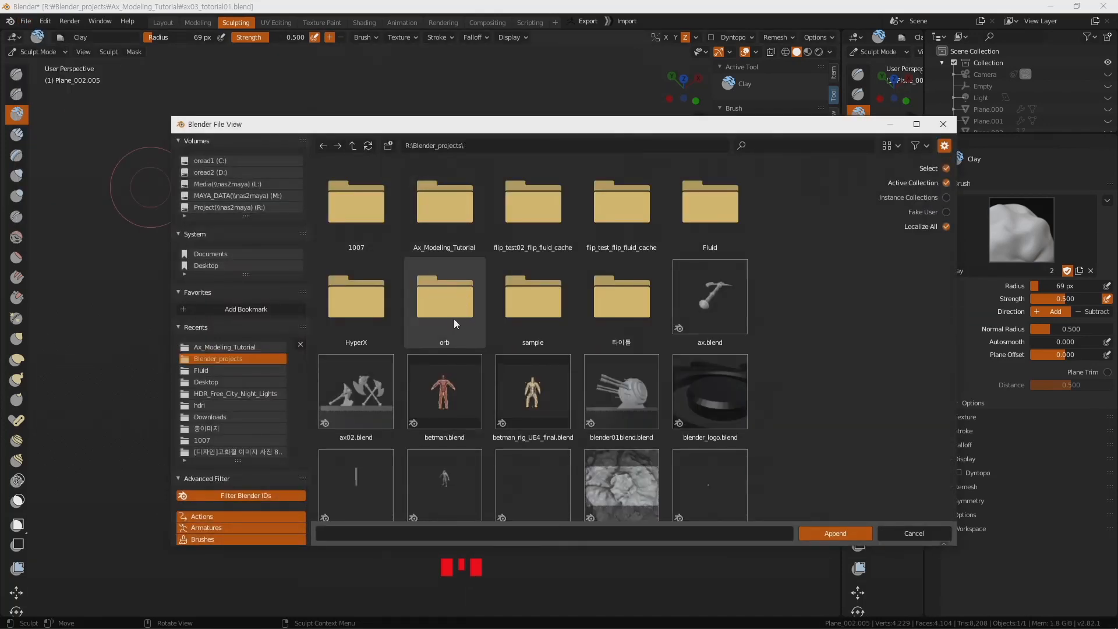
{"action": "double_click", "coordinate": [448, 314]}
{"action": "double_click", "coordinate": [536, 213]}
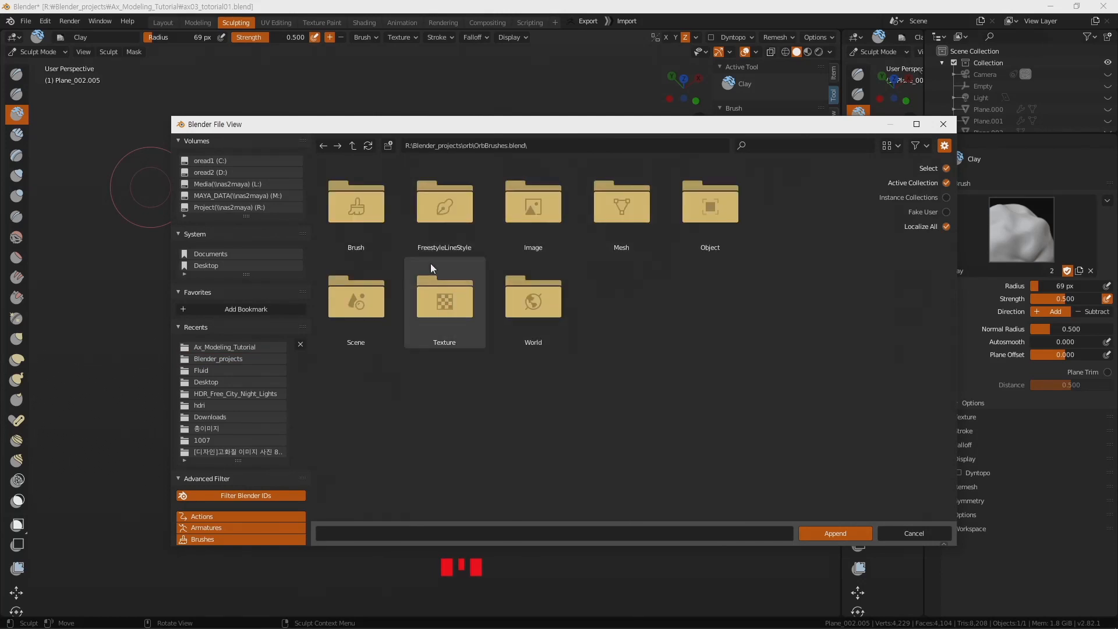
{"action": "double_click", "coordinate": [368, 223]}
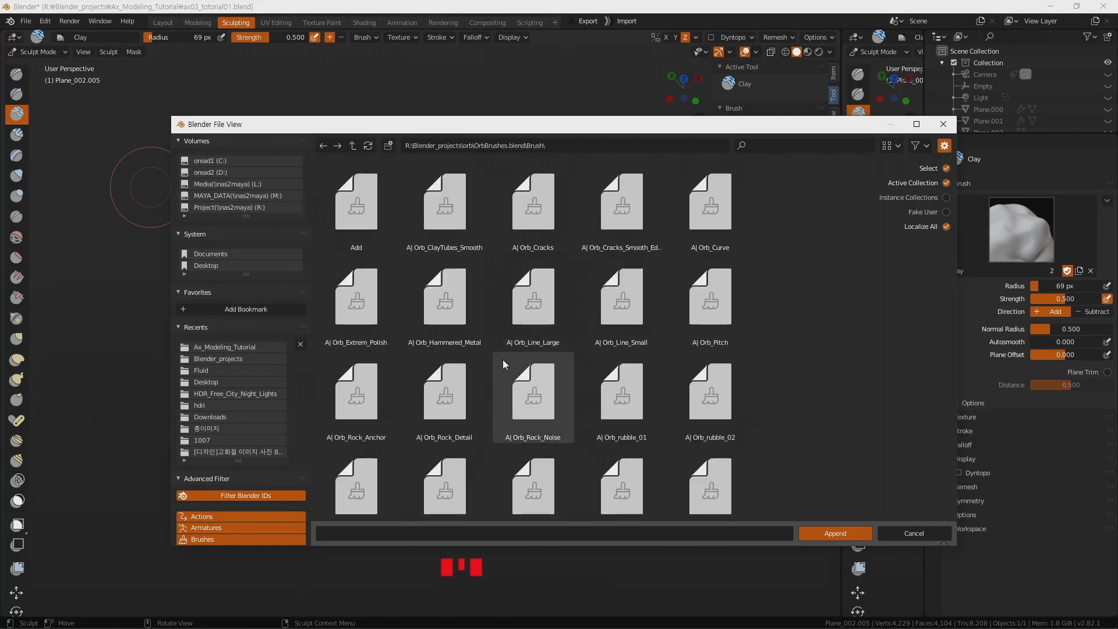
{"action": "key", "text": "a"}
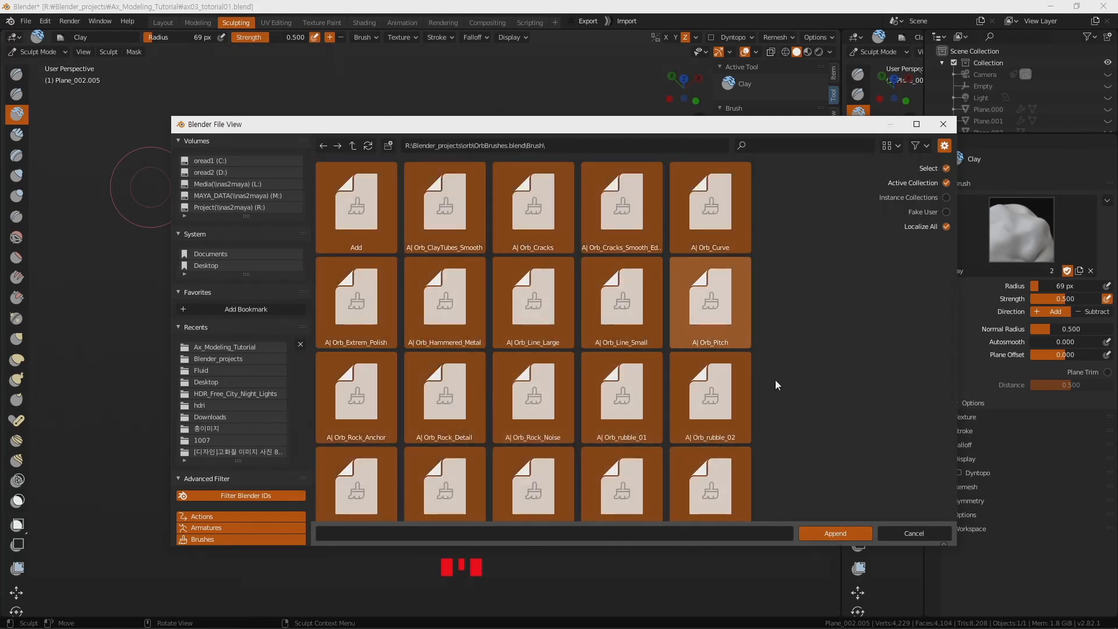
{"action": "left_click", "coordinate": [835, 533]}
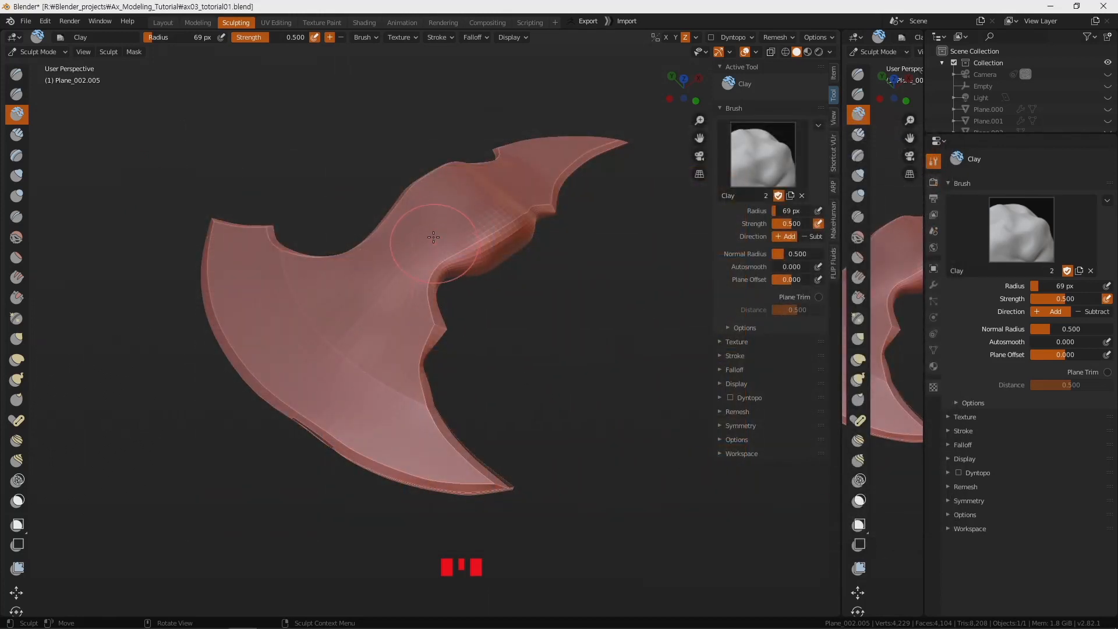
Check which brushes are available for the Draw, Clay and Draw Sharp tools.
{"action": "left_click", "coordinate": [16, 74]}
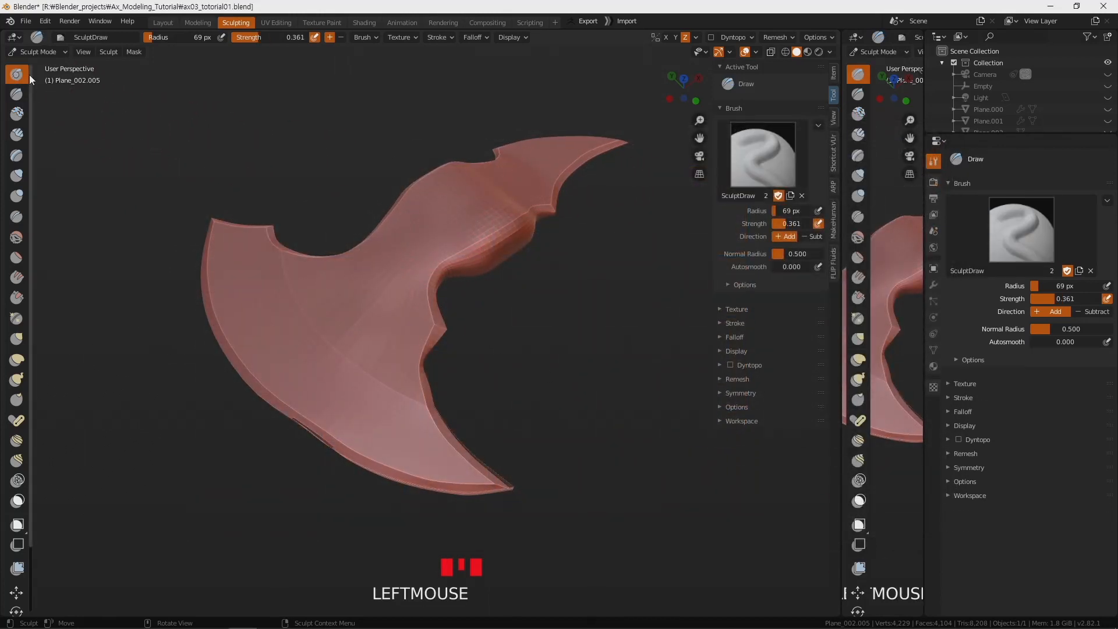
{"action": "left_click", "coordinate": [750, 155]}
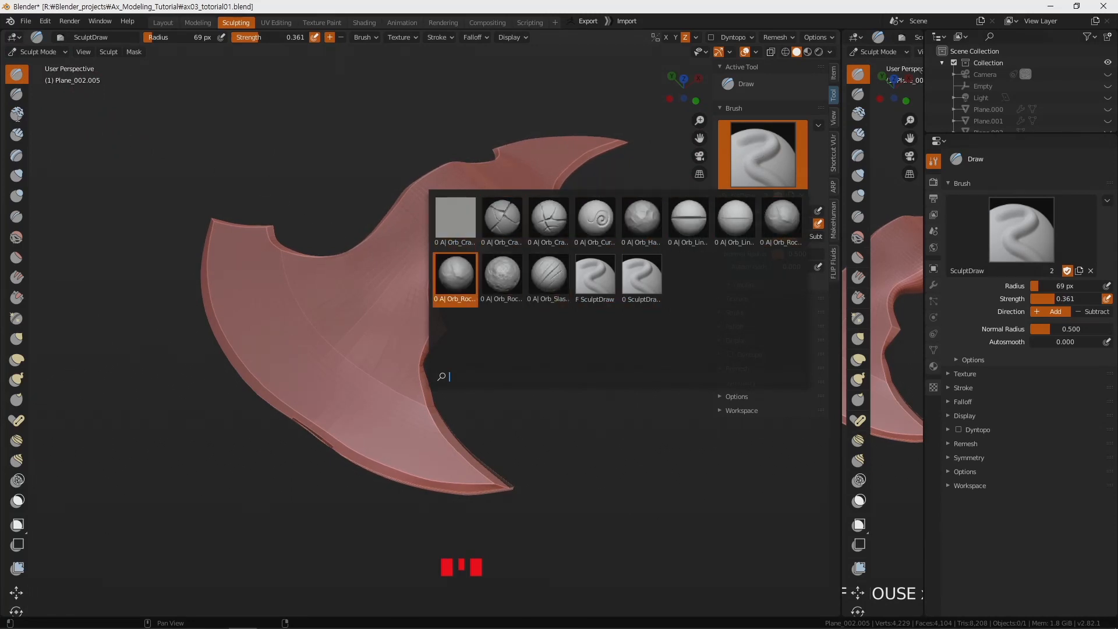
{"action": "left_click", "coordinate": [17, 97]}
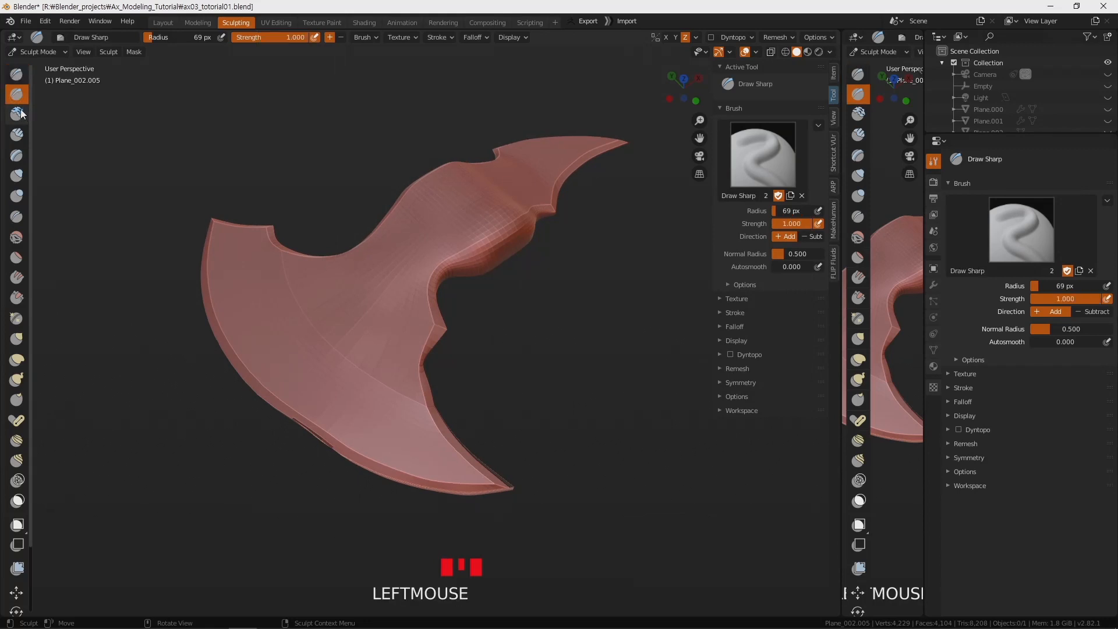
{"action": "left_click", "coordinate": [19, 114]}
{"action": "left_click", "coordinate": [768, 170]}
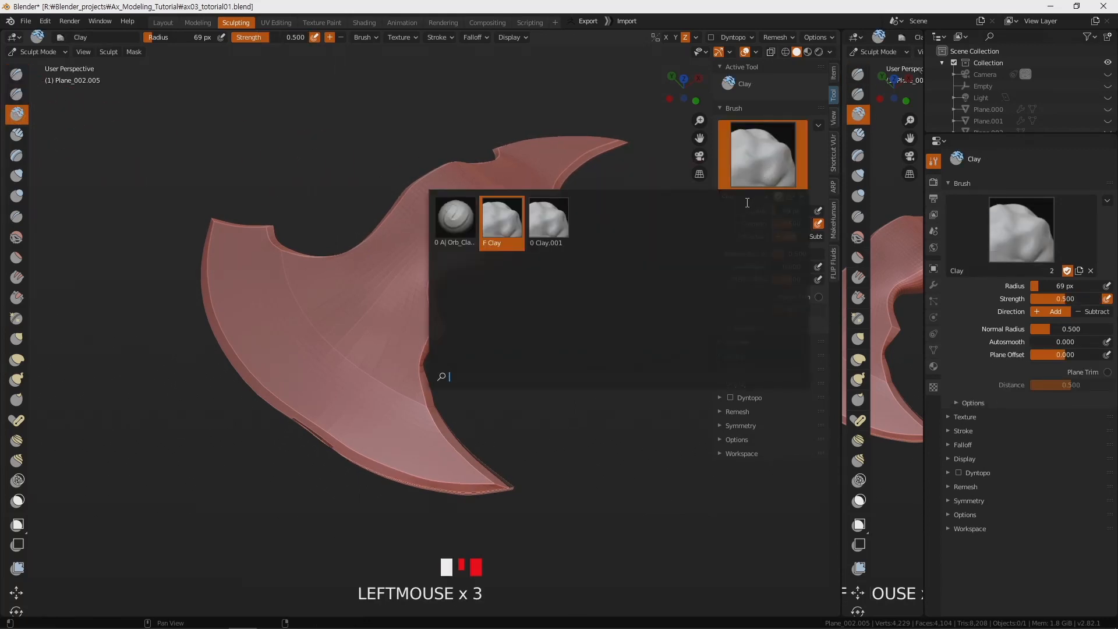
{"action": "left_click", "coordinate": [17, 94]}
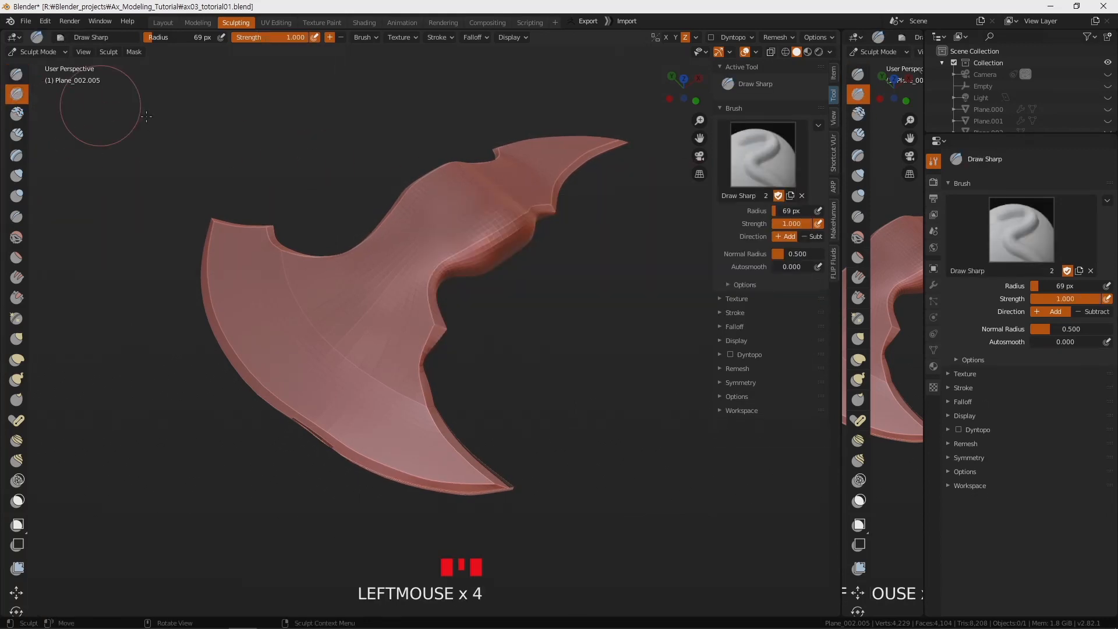
{"action": "left_click", "coordinate": [787, 148]}
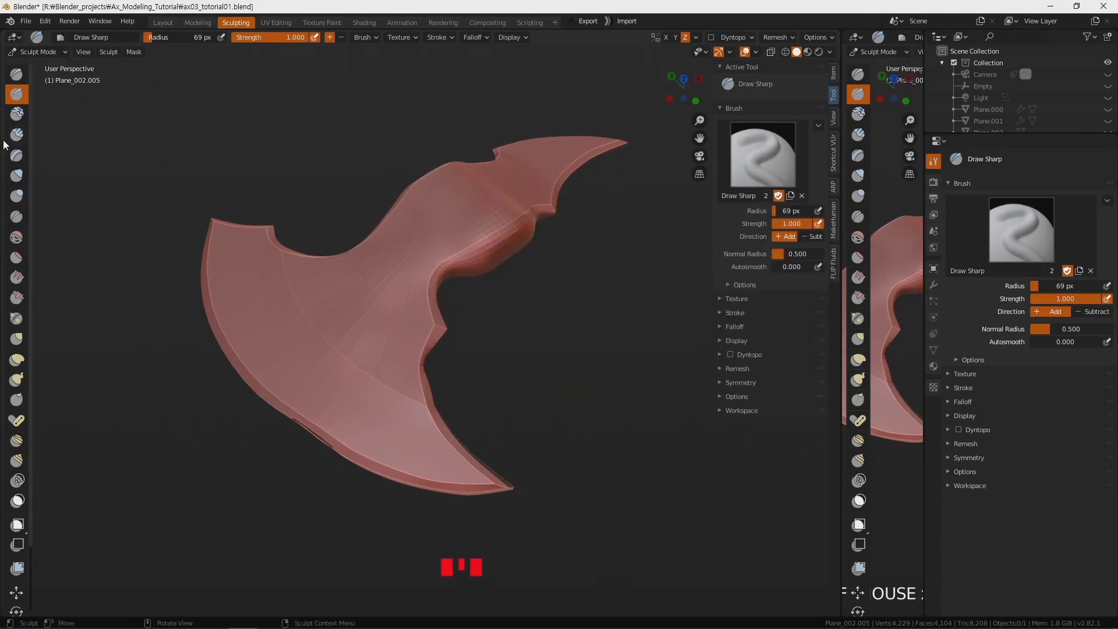
Choose the A| Orb_Slash_01.001 brush for the Clay Strips tool and test it on the blade's lower cutting edge.
{"action": "left_click", "coordinate": [17, 135]}
{"action": "left_click", "coordinate": [751, 157]}
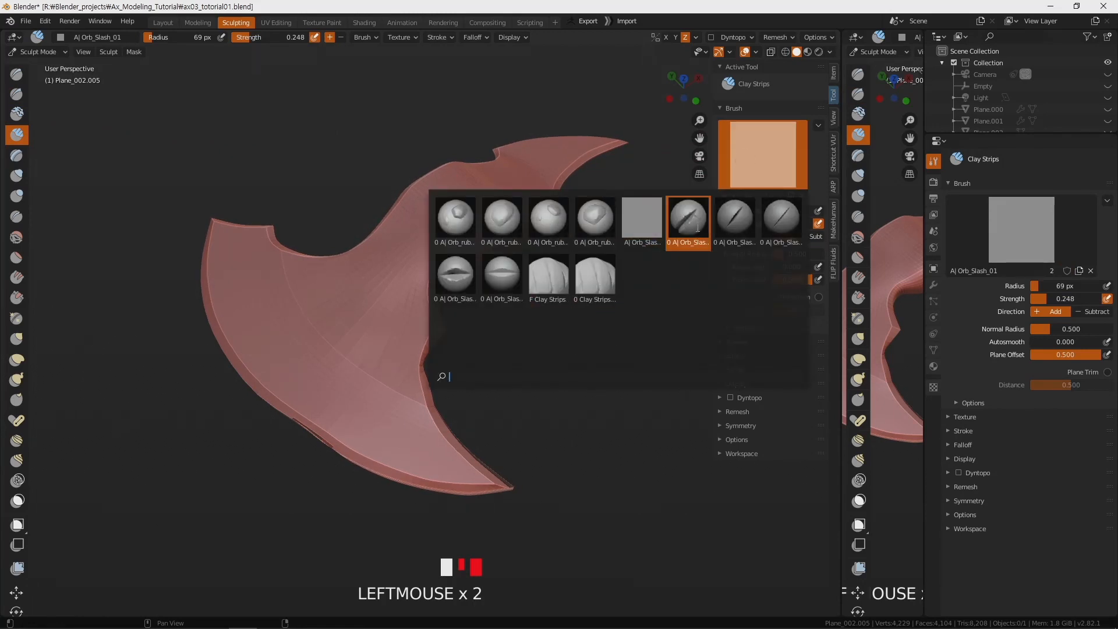
{"action": "left_click", "coordinate": [691, 217]}
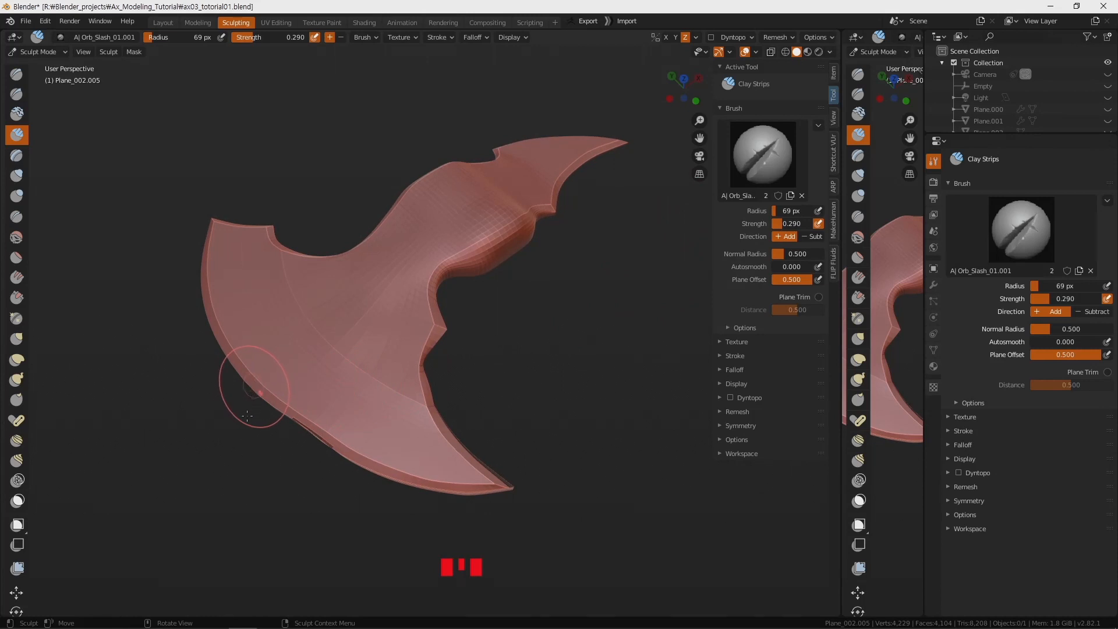
{"action": "left_click", "coordinate": [264, 389]}
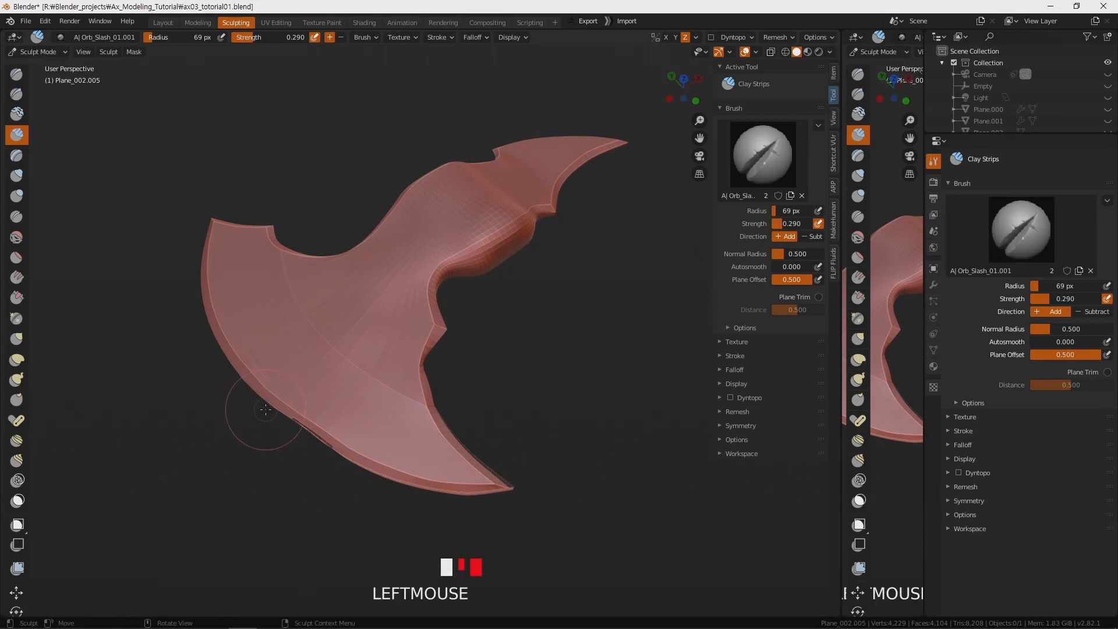
Enable Dyntopo and cut a slash across the blade's lower cutting edge with the Orb Slash brush.
{"action": "left_click", "coordinate": [731, 397]}
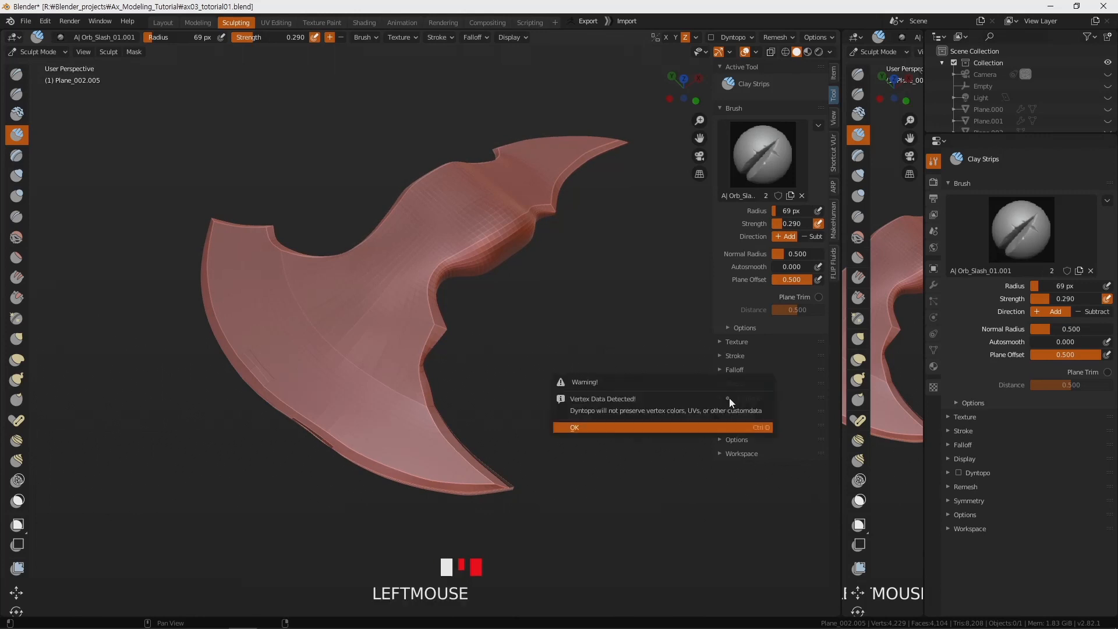
{"action": "left_click", "coordinate": [577, 427]}
{"action": "mouse_move", "coordinate": [286, 390]}
{"action": "left_mouse_down"}
{"action": "mouse_move", "coordinate": [279, 404]}
{"action": "mouse_move", "coordinate": [293, 376]}
{"action": "mouse_move", "coordinate": [286, 402]}
{"action": "left_mouse_up"}
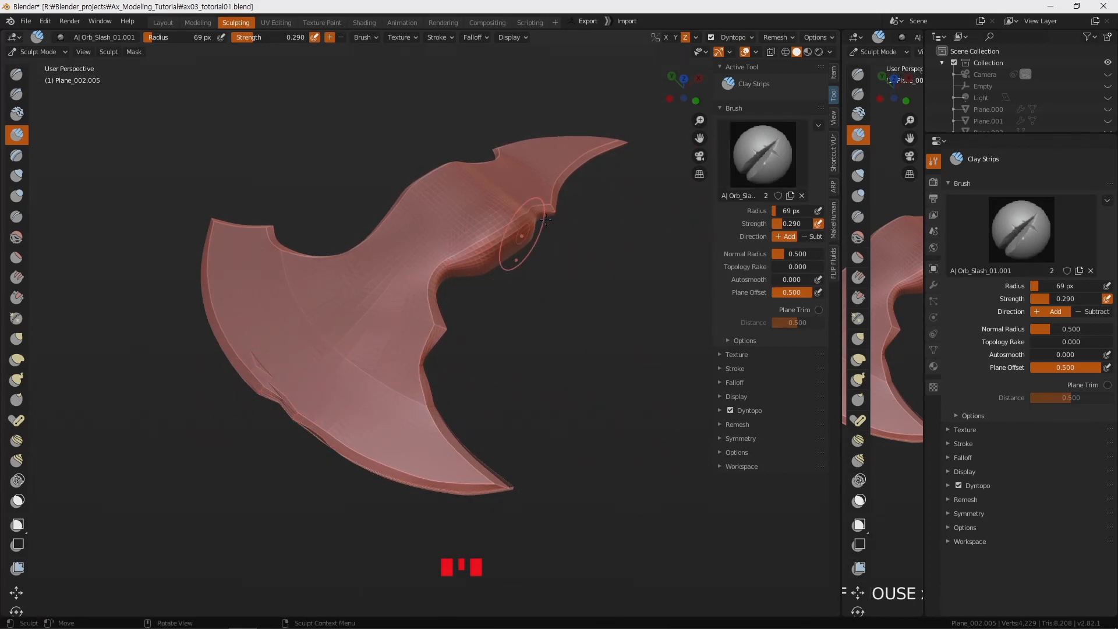
Check the slashed mesh in Edit Mode and undo the slash strokes and the Dyntopo activation.
{"action": "key", "text": "Tab"}
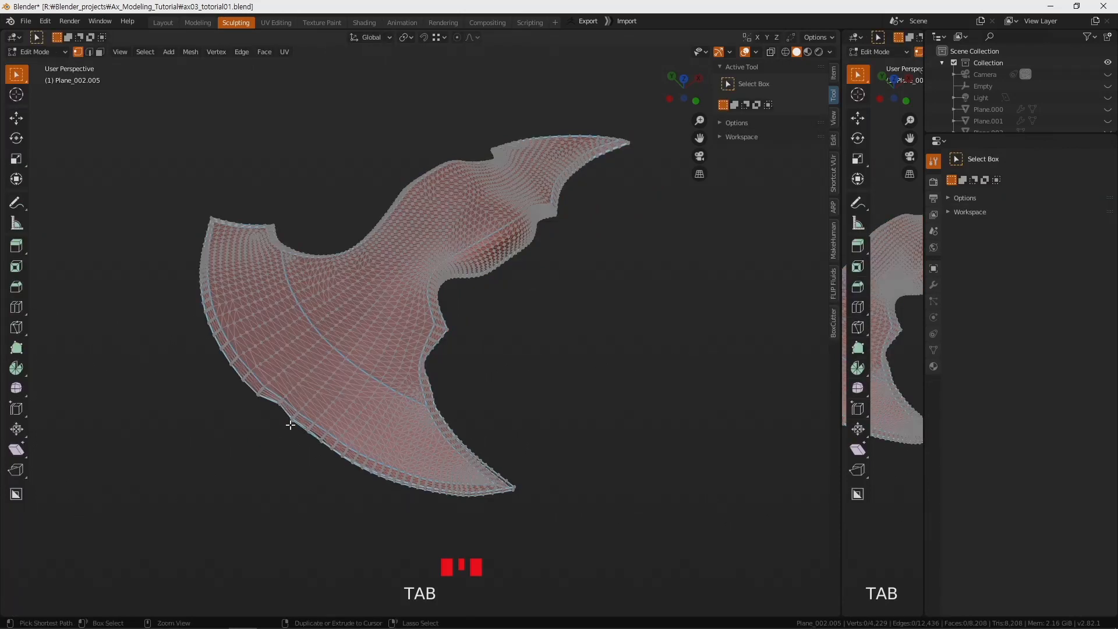
{"action": "key", "text": "ctrl+z"}
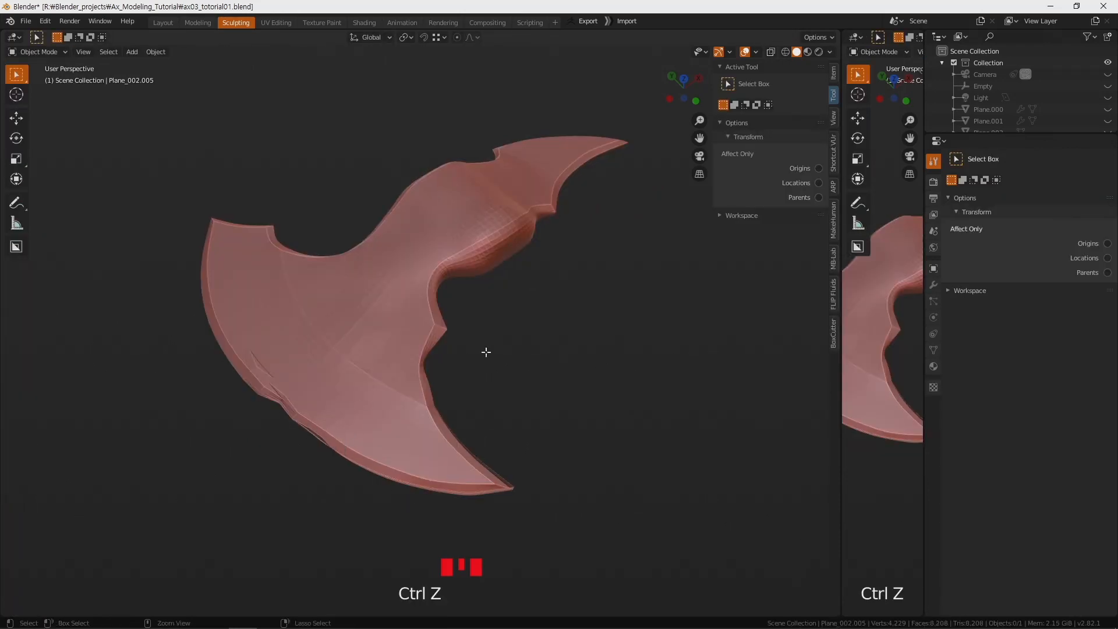
{"action": "key", "text": "ctrl+z"}
{"action": "key", "text": "ctrl+z"}
{"action": "key", "text": "ctrl+z"}
{"action": "key", "text": "ctrl+z"}
{"action": "key", "text": "ctrl+z"}
{"action": "key", "text": "ctrl+z"}
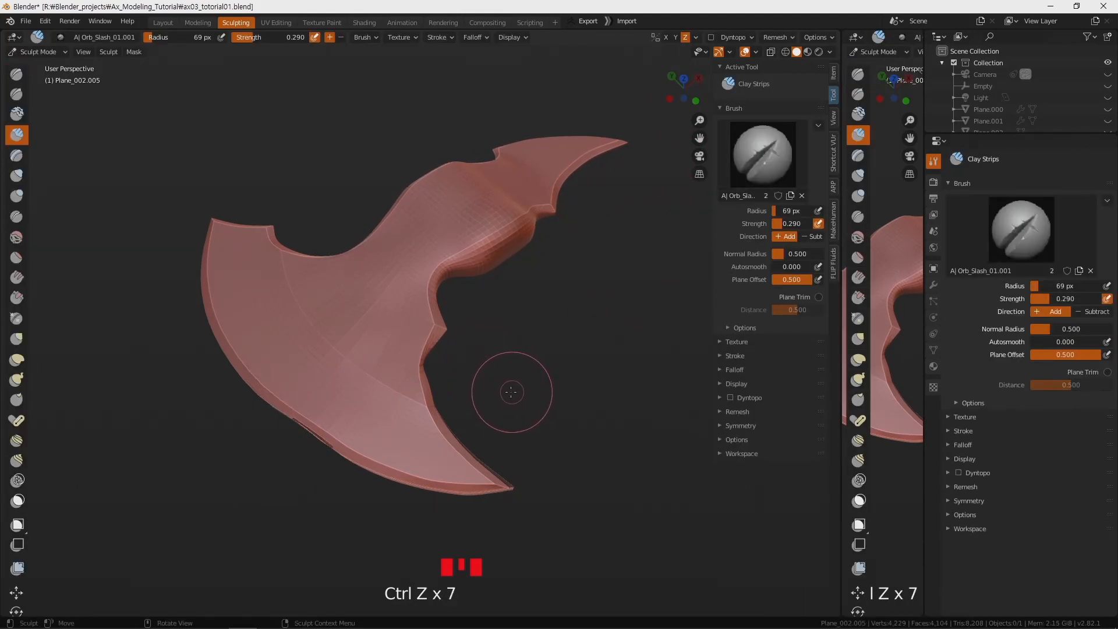
Try the SculptDraw brush on the lower part of the blade with Dyntopo disabled.
{"action": "left_click", "coordinate": [16, 74]}
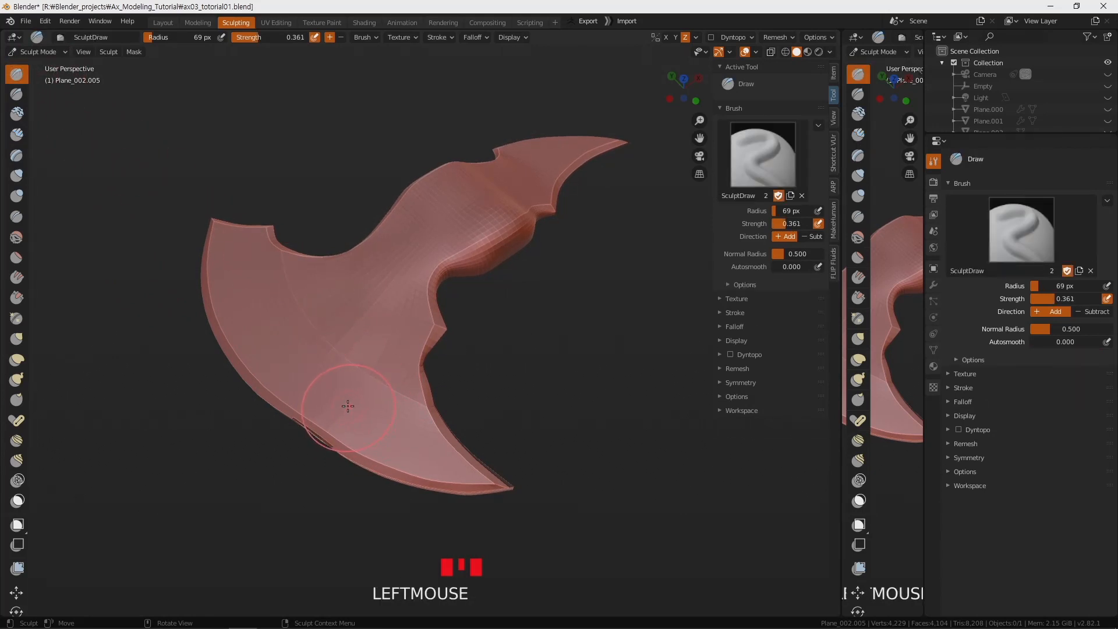
{"action": "left_click_drag", "start_coordinate": [348, 405], "coordinate": [346, 404]}
{"action": "left_click_drag", "start_coordinate": [382, 372], "coordinate": [385, 368]}
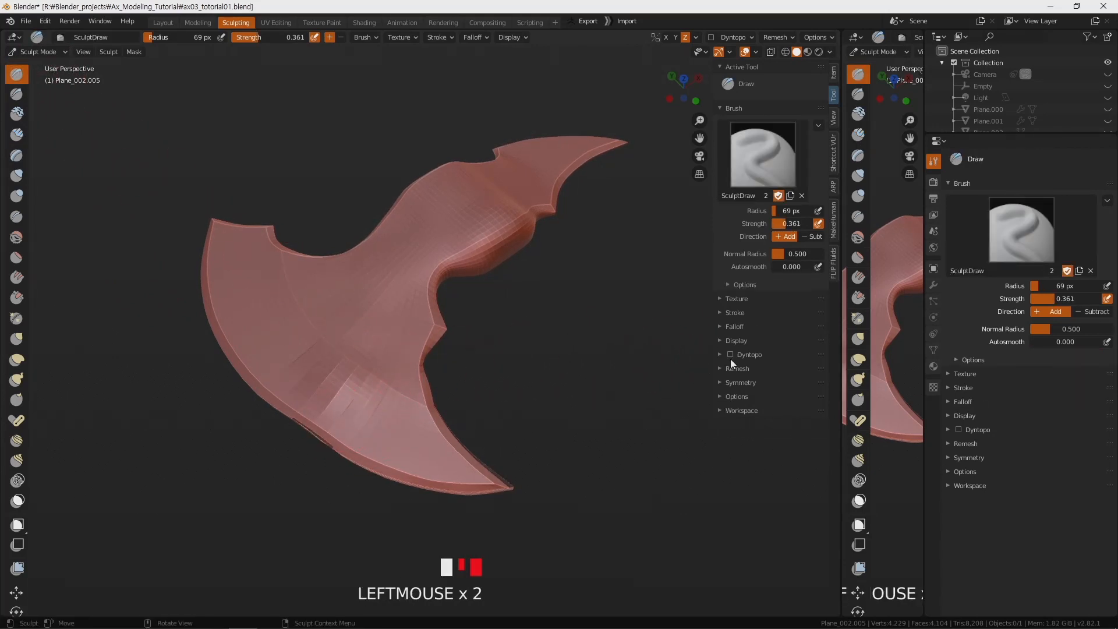
Enable Dyntopo and sculpt Draw strokes across the lower and middle blade surface.
{"action": "left_click", "coordinate": [731, 354]}
{"action": "left_click", "coordinate": [732, 355]}
{"action": "left_click", "coordinate": [683, 356]}
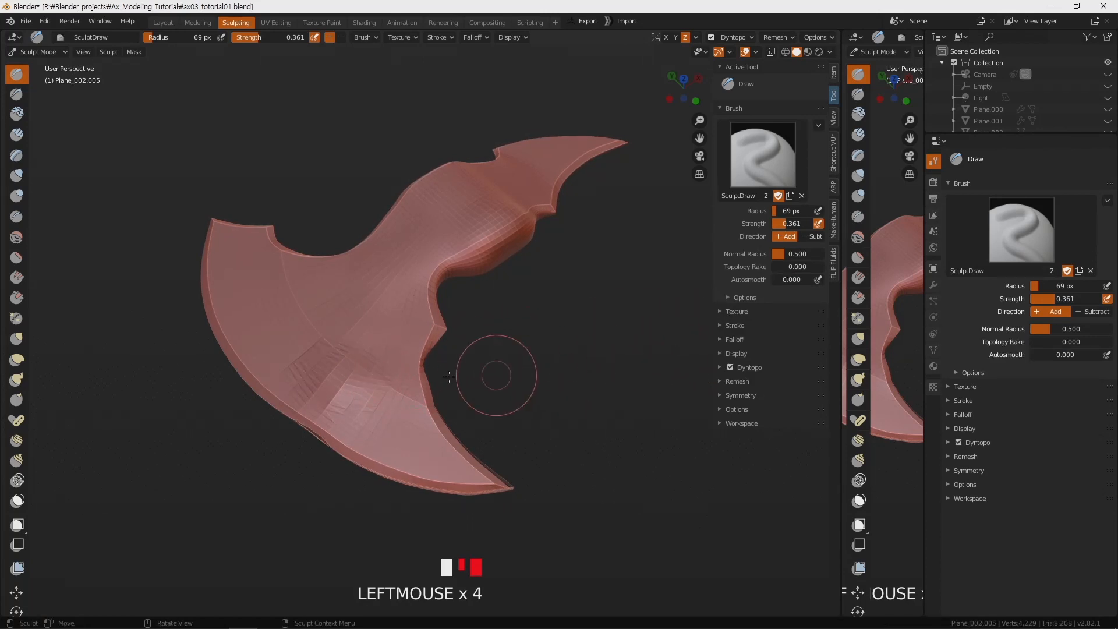
{"action": "left_click_drag", "start_coordinate": [346, 415], "coordinate": [413, 269]}
{"action": "mouse_move", "coordinate": [360, 391]}
{"action": "left_mouse_down"}
{"action": "mouse_move", "coordinate": [382, 428]}
{"action": "mouse_move", "coordinate": [367, 419]}
{"action": "left_mouse_up"}
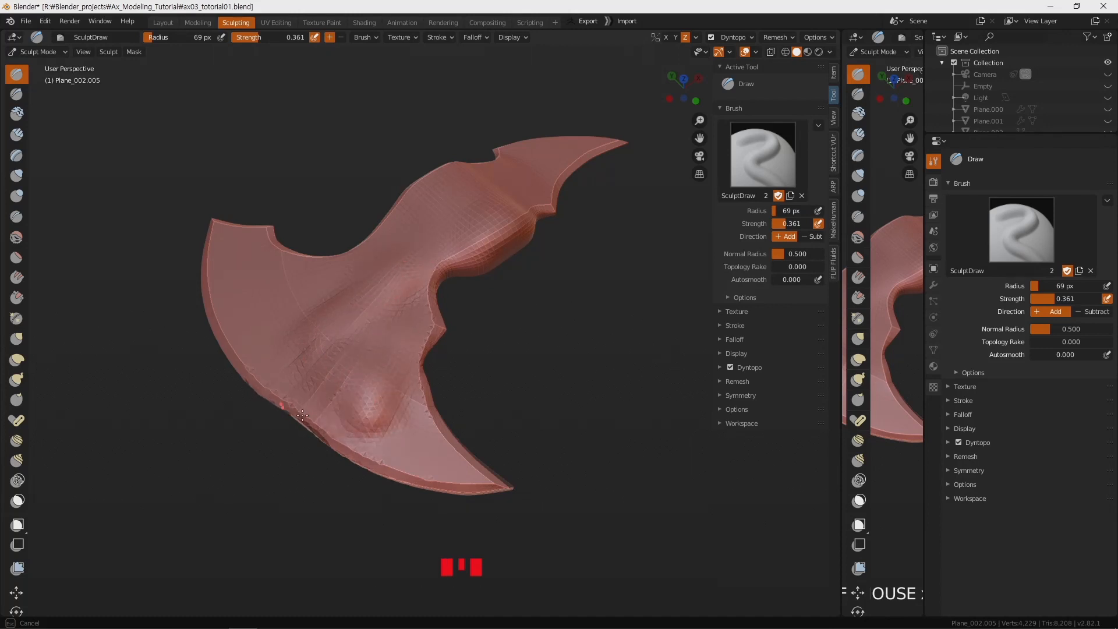
Show the blade in wireframe and try Draw strokes with a larger Dyntopo detail size.
{"action": "left_click", "coordinate": [783, 51]}
{"action": "mouse_move", "coordinate": [349, 382]}
{"action": "left_mouse_down"}
{"action": "mouse_move", "coordinate": [325, 355]}
{"action": "mouse_move", "coordinate": [223, 312]}
{"action": "mouse_move", "coordinate": [221, 271]}
{"action": "mouse_move", "coordinate": [288, 334]}
{"action": "mouse_move", "coordinate": [235, 308]}
{"action": "mouse_move", "coordinate": [386, 362]}
{"action": "mouse_move", "coordinate": [387, 381]}
{"action": "left_mouse_up"}
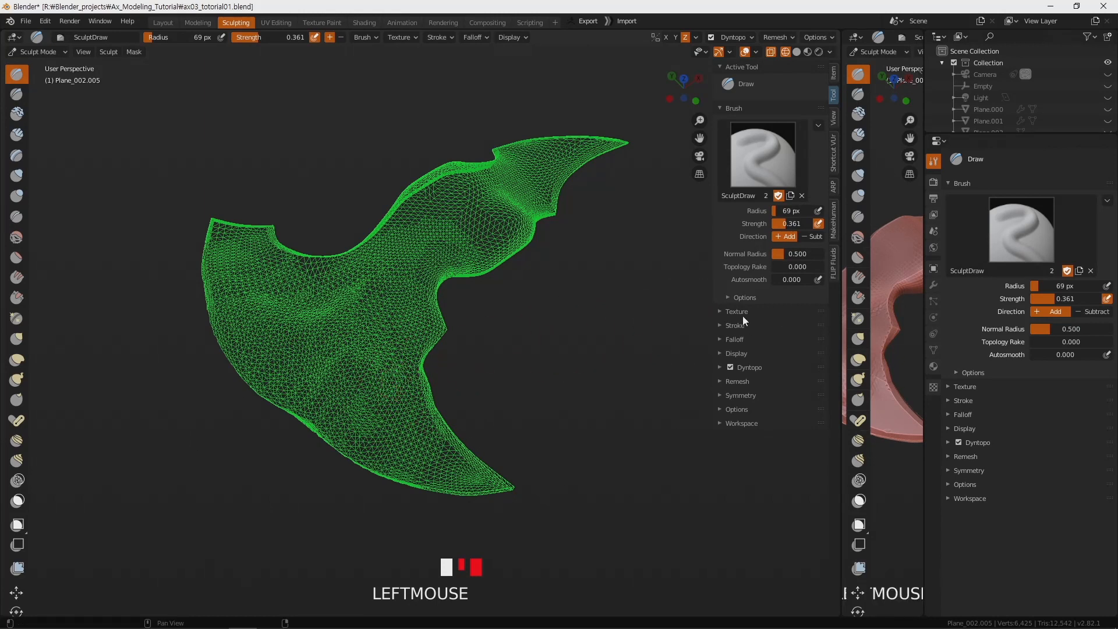
{"action": "left_click", "coordinate": [721, 368]}
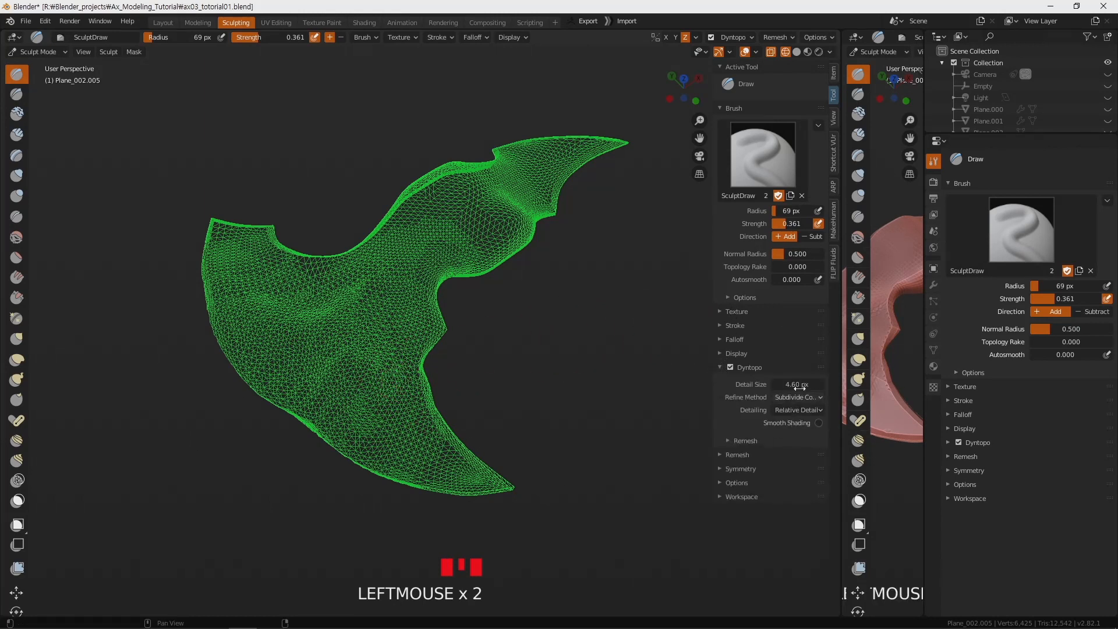
{"action": "left_click_drag", "start_coordinate": [795, 387], "coordinate": [818, 386]}
{"action": "mouse_move", "coordinate": [363, 385]}
{"action": "left_mouse_down"}
{"action": "mouse_move", "coordinate": [356, 343]}
{"action": "mouse_move", "coordinate": [376, 336]}
{"action": "left_mouse_up"}
{"action": "key", "text": "ctrl+z"}
Set the Dyntopo detail size to 0.50 px, try a Draw stroke across the blade, and undo it.
{"action": "left_click_drag", "start_coordinate": [802, 385], "coordinate": [759, 385]}
{"action": "mouse_move", "coordinate": [291, 349]}
{"action": "left_mouse_down"}
{"action": "mouse_move", "coordinate": [331, 318]}
{"action": "mouse_move", "coordinate": [344, 342]}
{"action": "left_mouse_up"}
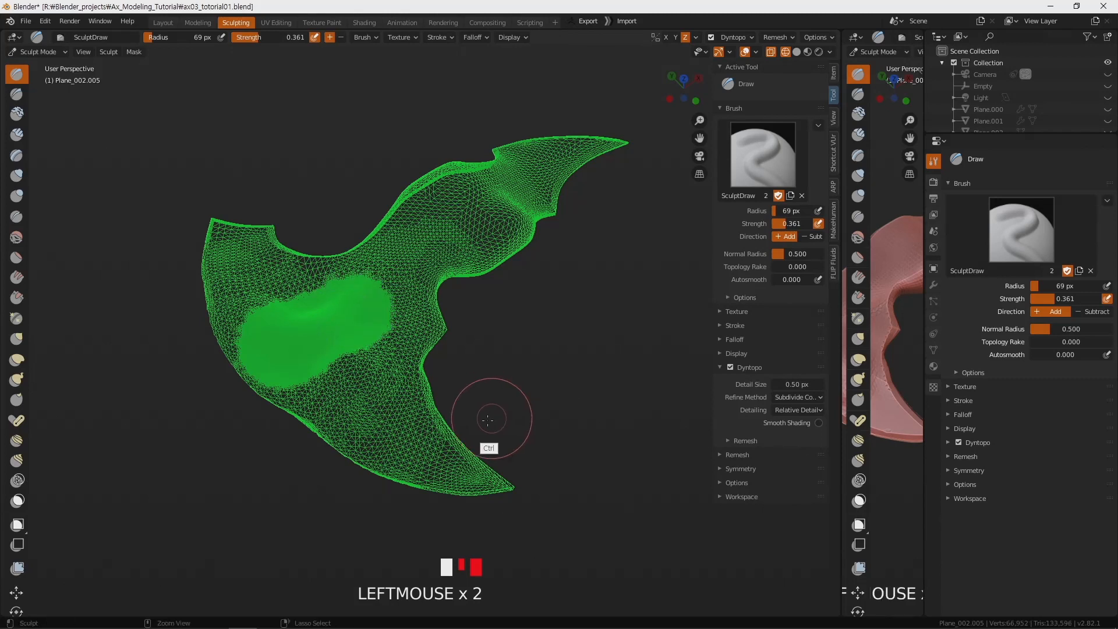
{"action": "key", "text": "ctrl+z"}
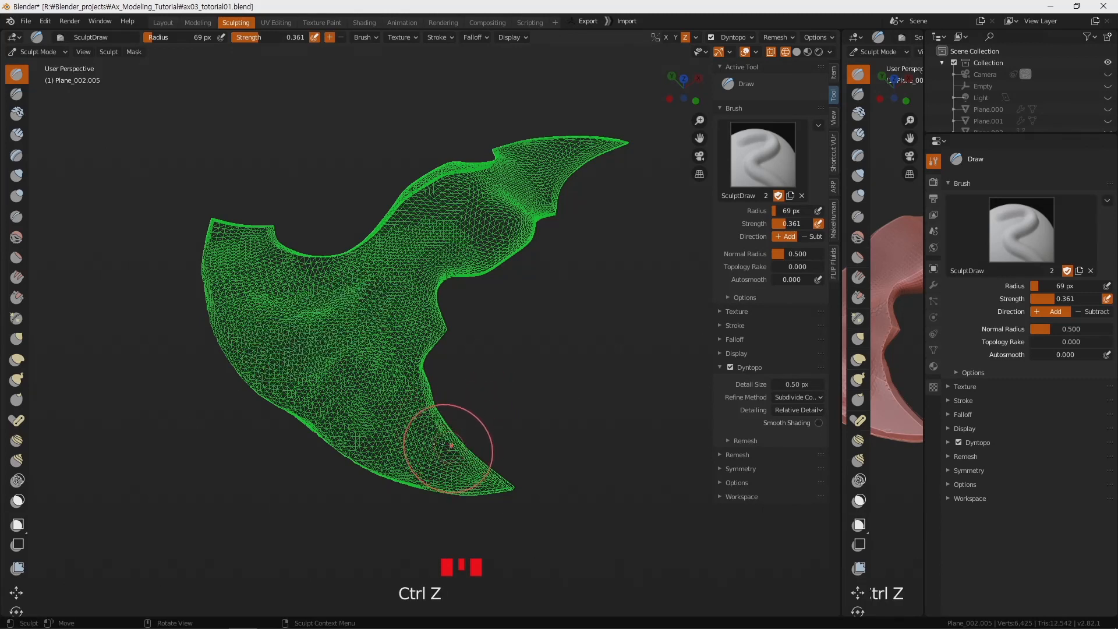
Set the Dyntopo detail size to 1.50 px, sculpt over the lower blade, and smooth a spot in solid shading.
{"action": "left_click", "coordinate": [784, 384]}
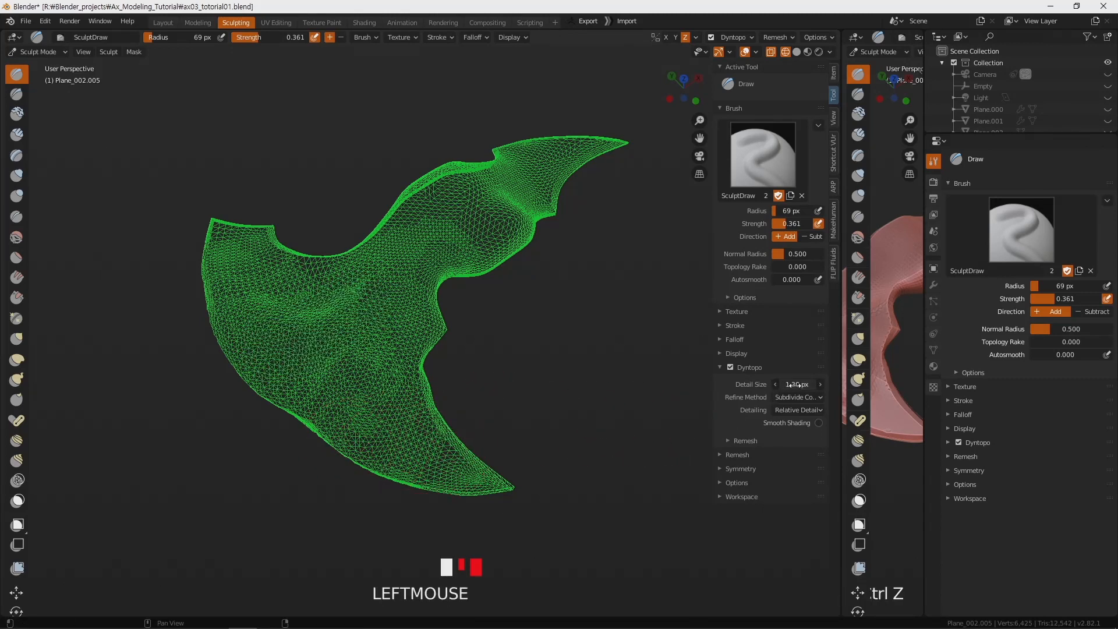
{"action": "mouse_move", "coordinate": [318, 430]}
{"action": "left_mouse_down"}
{"action": "mouse_move", "coordinate": [372, 411]}
{"action": "mouse_move", "coordinate": [428, 457]}
{"action": "mouse_move", "coordinate": [494, 472]}
{"action": "left_mouse_up"}
{"action": "mouse_move", "coordinate": [338, 357]}
{"action": "left_mouse_down"}
{"action": "mouse_move", "coordinate": [229, 310]}
{"action": "mouse_move", "coordinate": [291, 387]}
{"action": "mouse_move", "coordinate": [402, 352]}
{"action": "left_mouse_up"}
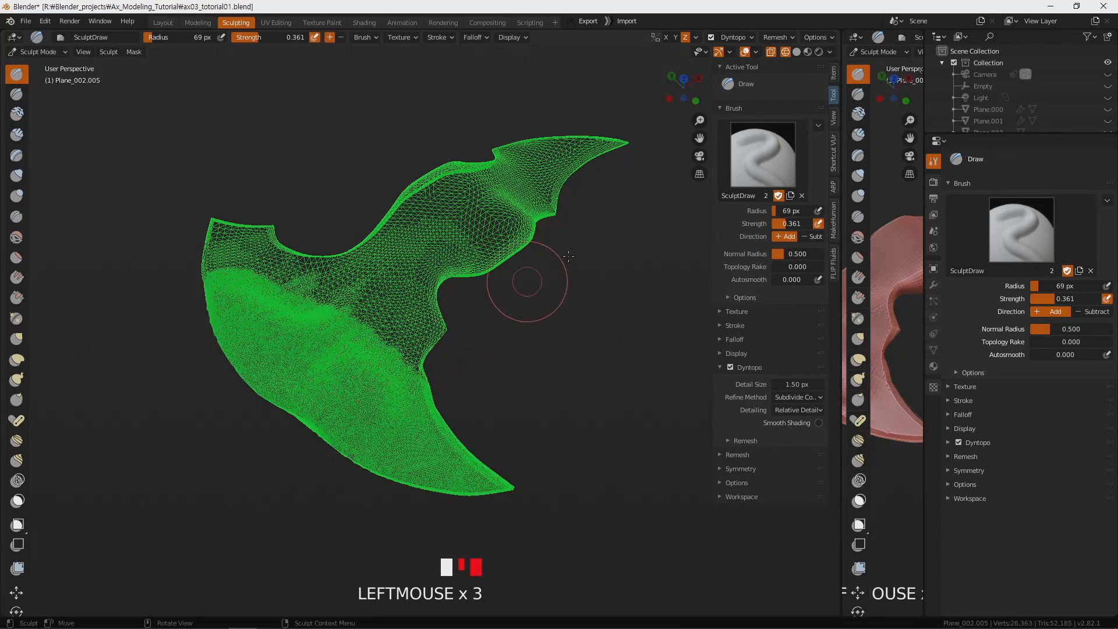
{"action": "left_click", "coordinate": [795, 53]}
{"action": "left_click_drag", "start_coordinate": [351, 400], "coordinate": [356, 402], "text": "shift"}
Undo all test strokes and the Dyntopo activation to restore the blade's clean, undamaged shape.
{"action": "key", "text": "ctrl+z"}
{"action": "key", "text": "ctrl+z"}
{"action": "key", "text": "ctrl+z"}
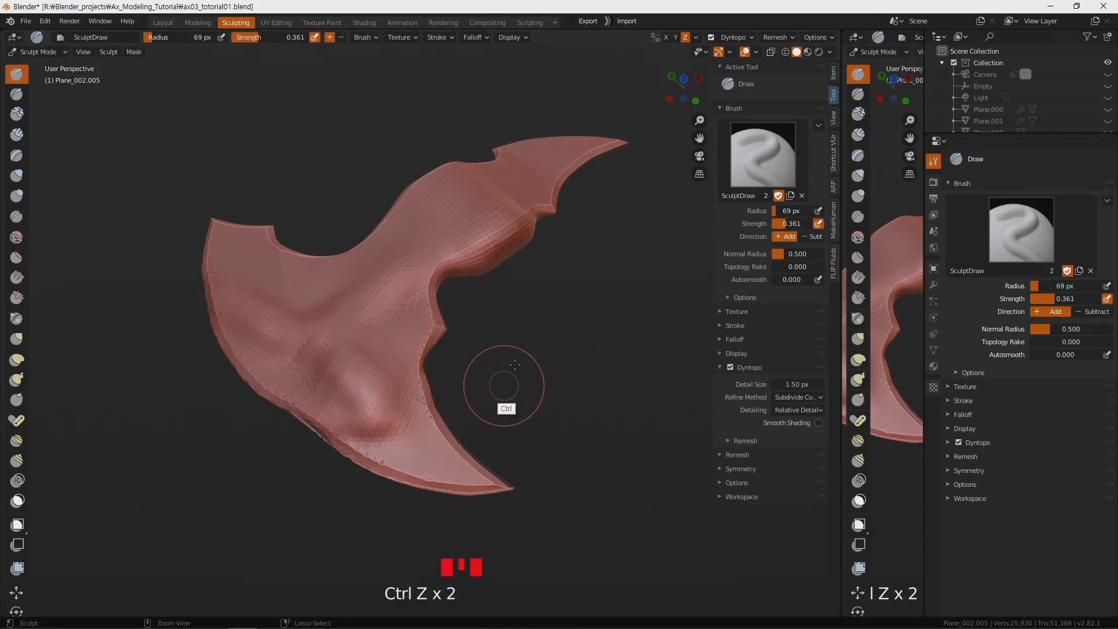
{"action": "key", "text": "ctrl+z"}
{"action": "key", "text": "ctrl+z"}
{"action": "key", "text": "ctrl+z"}
{"action": "key", "text": "ctrl+z"}
{"action": "key", "text": "ctrl+z"}
{"action": "key", "text": "ctrl+z"}
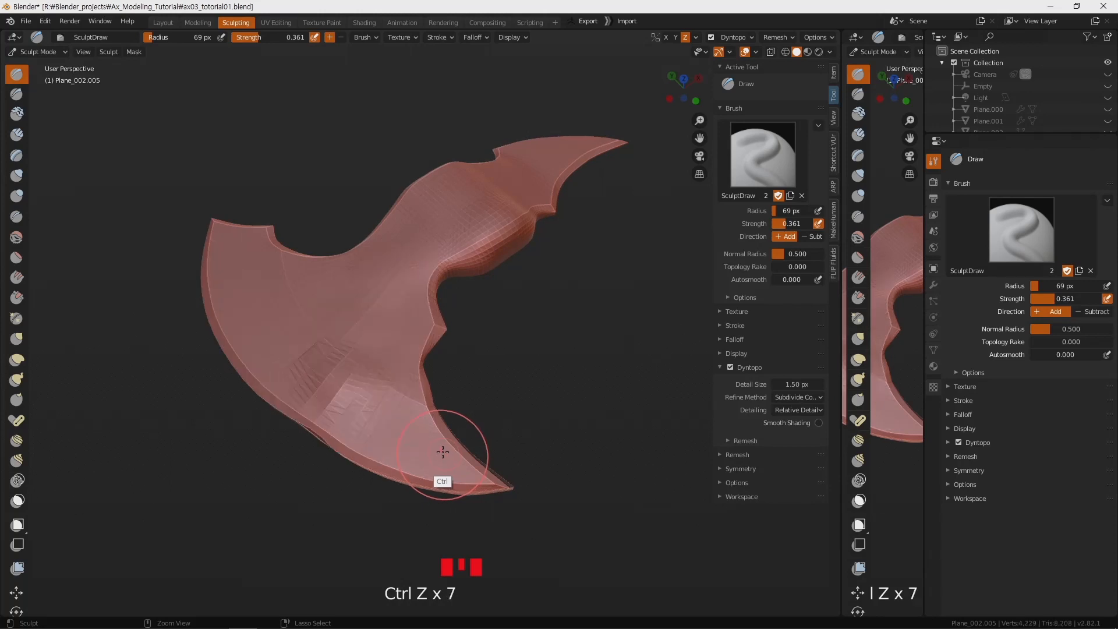
{"action": "key", "text": "ctrl+z"}
{"action": "key", "text": "ctrl+z"}
{"action": "key", "text": "ctrl+z"}
{"action": "key", "text": "ctrl+z"}
{"action": "key", "text": "ctrl+z"}
{"action": "key", "text": "ctrl+z"}
{"action": "key", "text": "ctrl+z"}
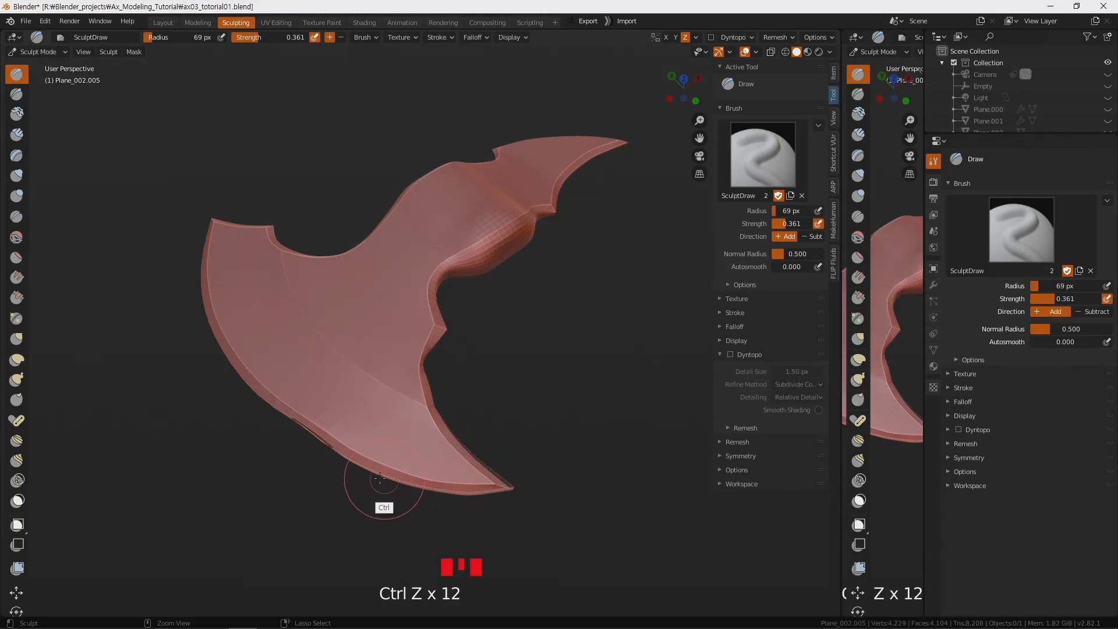
{"action": "key", "text": "ctrl+z"}
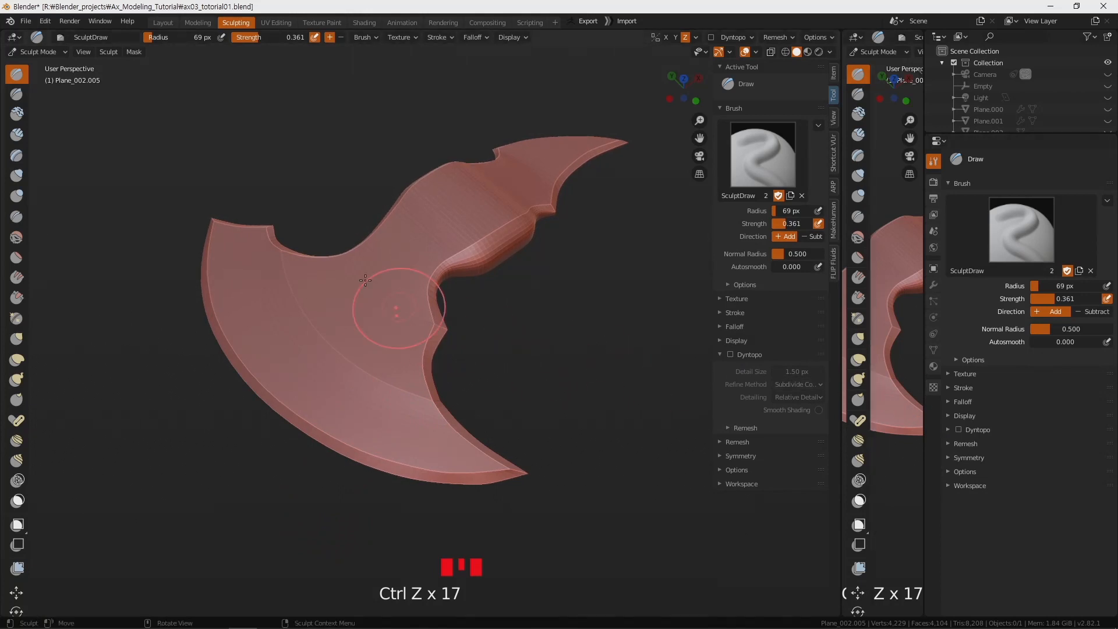
Return the blade to Object Mode and add a Subdivision Surface modifier to it.
{"action": "left_click", "coordinate": [48, 52]}
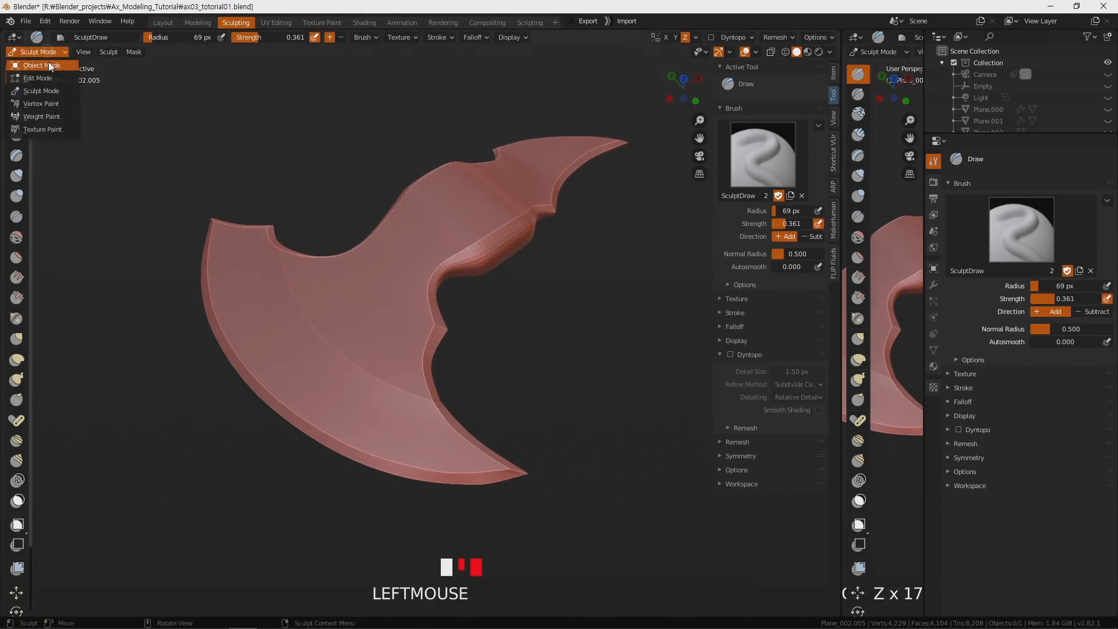
{"action": "left_click", "coordinate": [57, 65]}
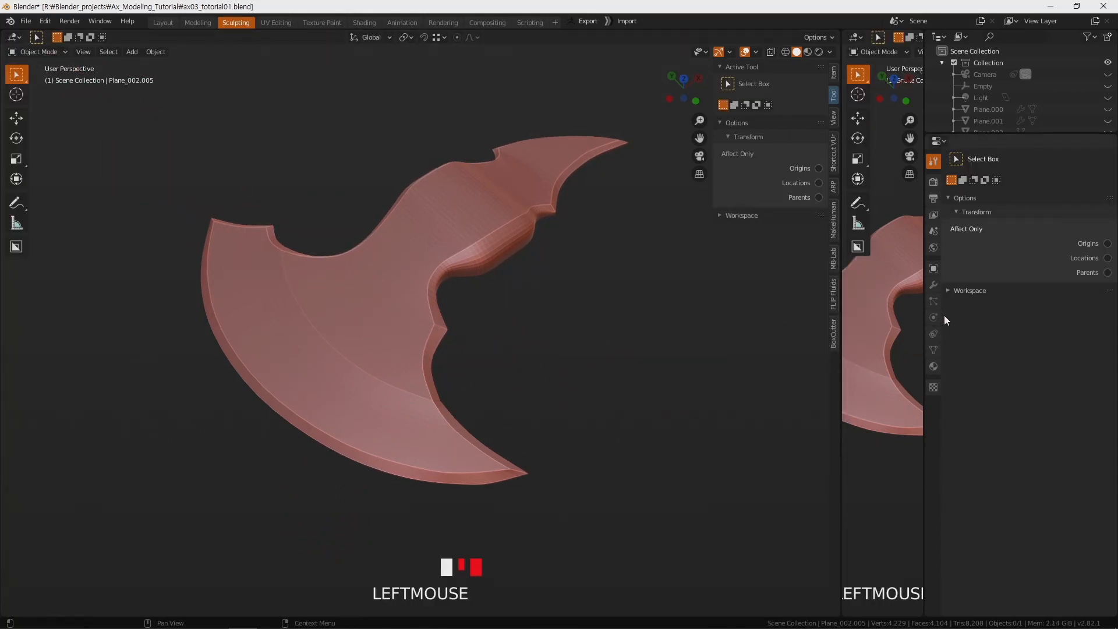
{"action": "left_click", "coordinate": [933, 285]}
{"action": "left_click", "coordinate": [993, 160]}
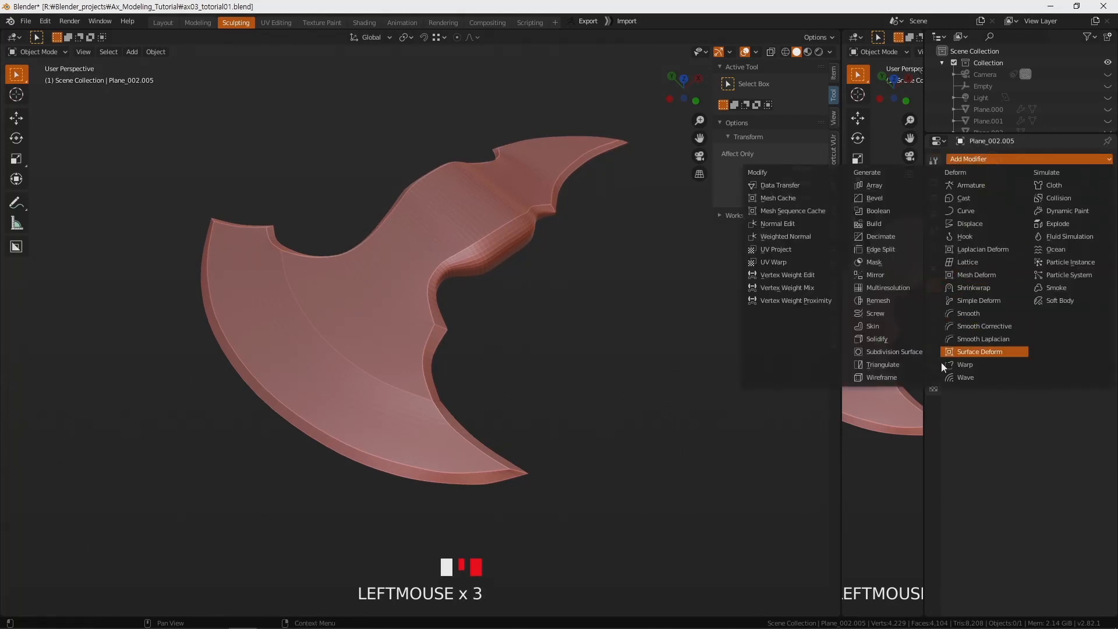
{"action": "left_click", "coordinate": [914, 353]}
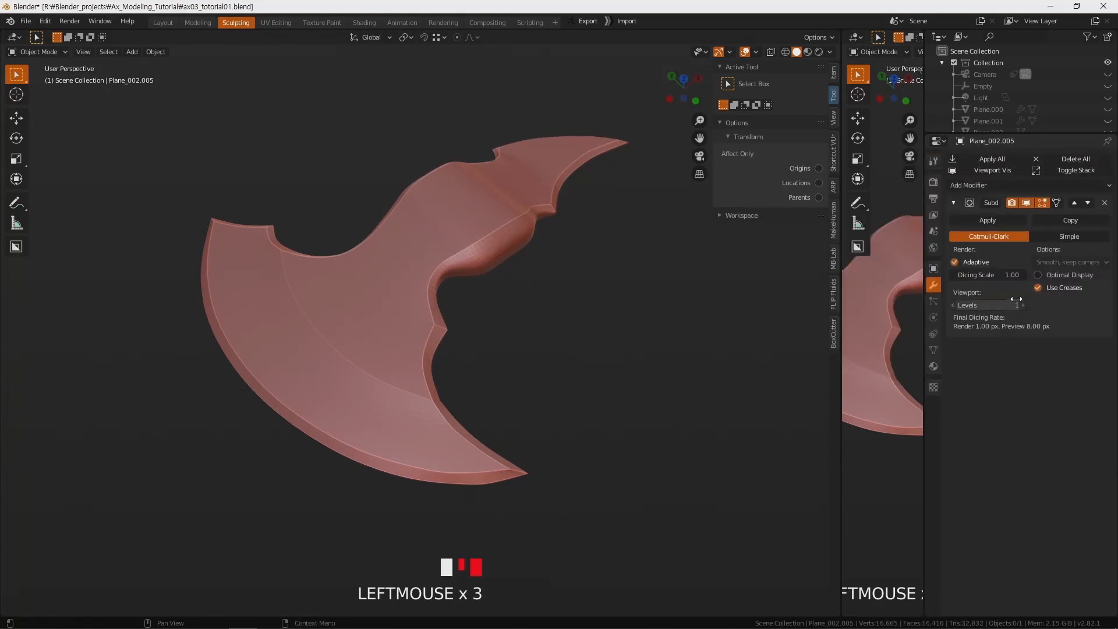
Set the modifier's dicing scale to 1.03 and viewport levels to 3, check the wireframe, and apply it.
{"action": "left_click", "coordinate": [1023, 275]}
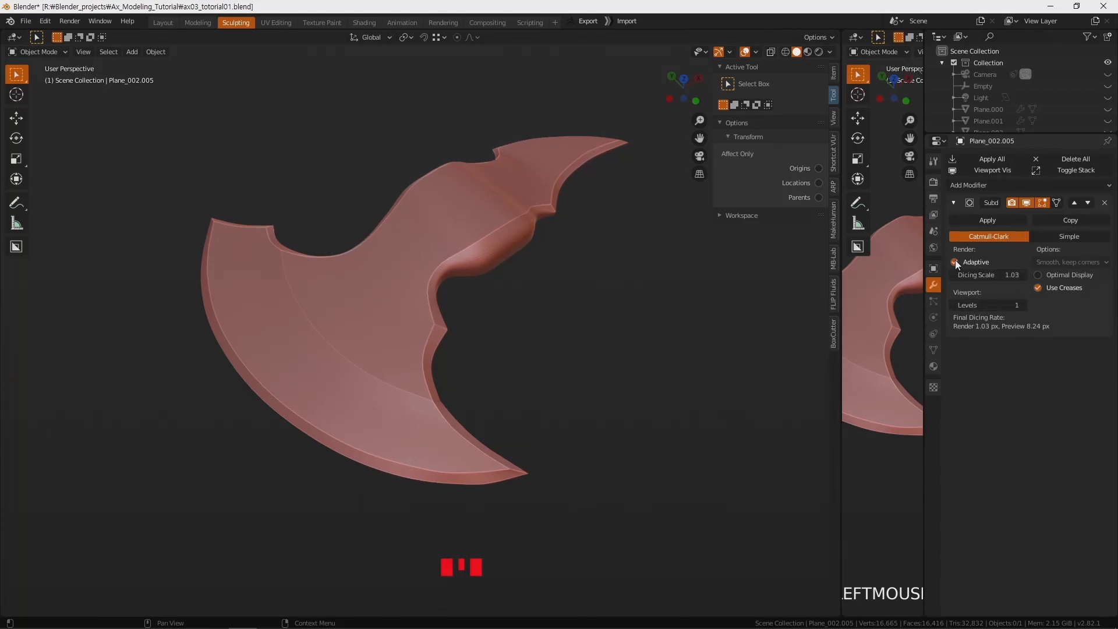
{"action": "left_click", "coordinate": [1024, 306]}
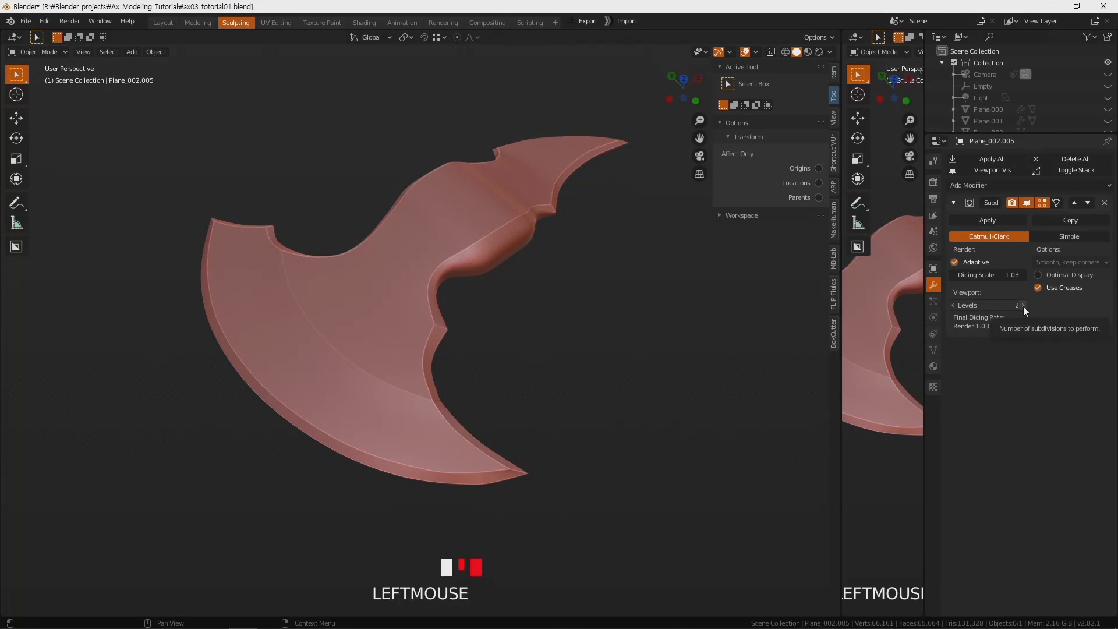
{"action": "left_click", "coordinate": [1023, 306]}
{"action": "left_click", "coordinate": [785, 52]}
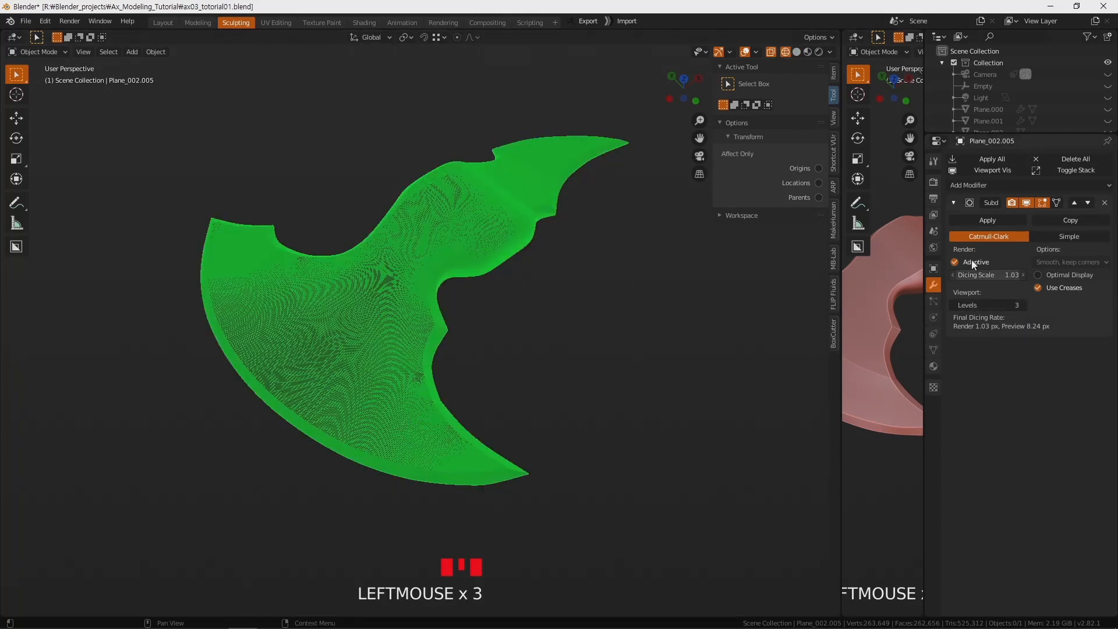
{"action": "left_click", "coordinate": [989, 222]}
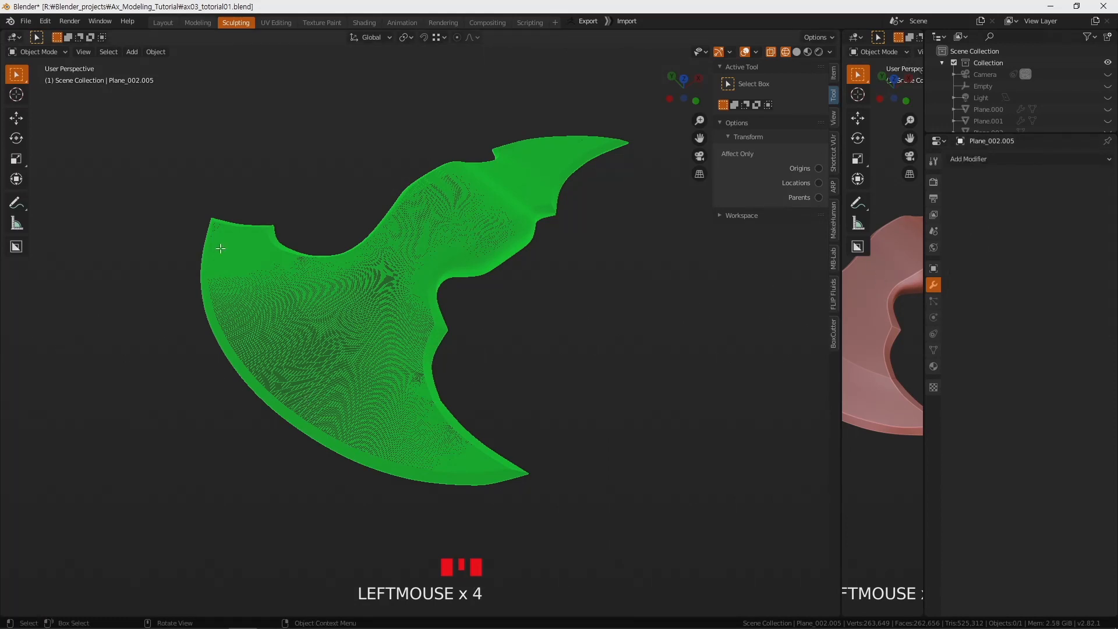
Check the subdivided mesh in Edit Mode and return the blade to Sculpt Mode with solid shading.
{"action": "key", "text": "Tab"}
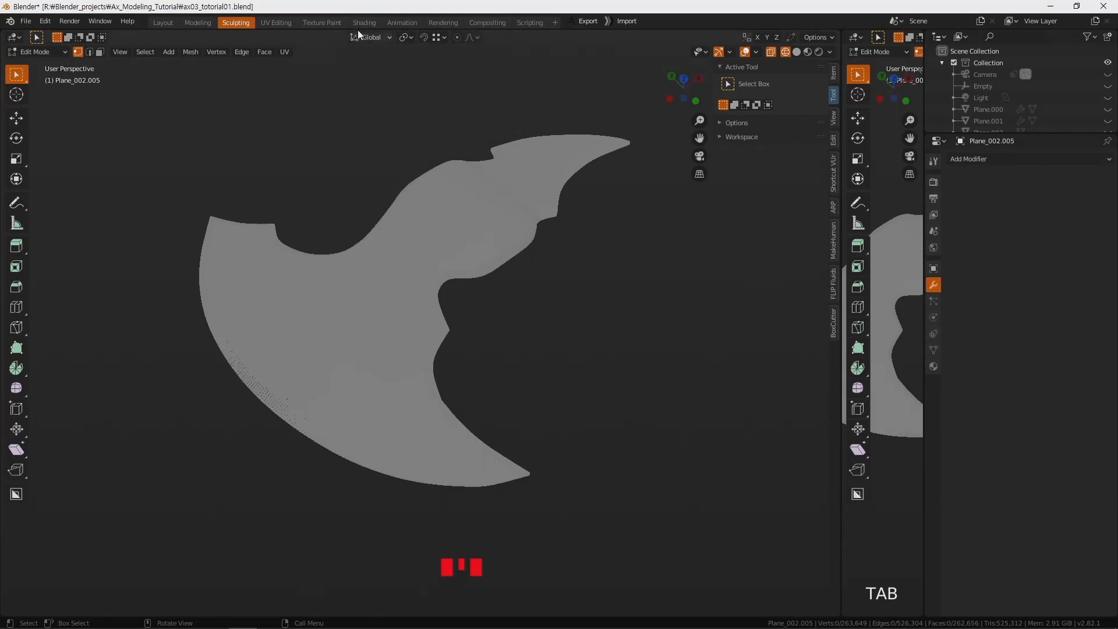
{"action": "left_click", "coordinate": [37, 51]}
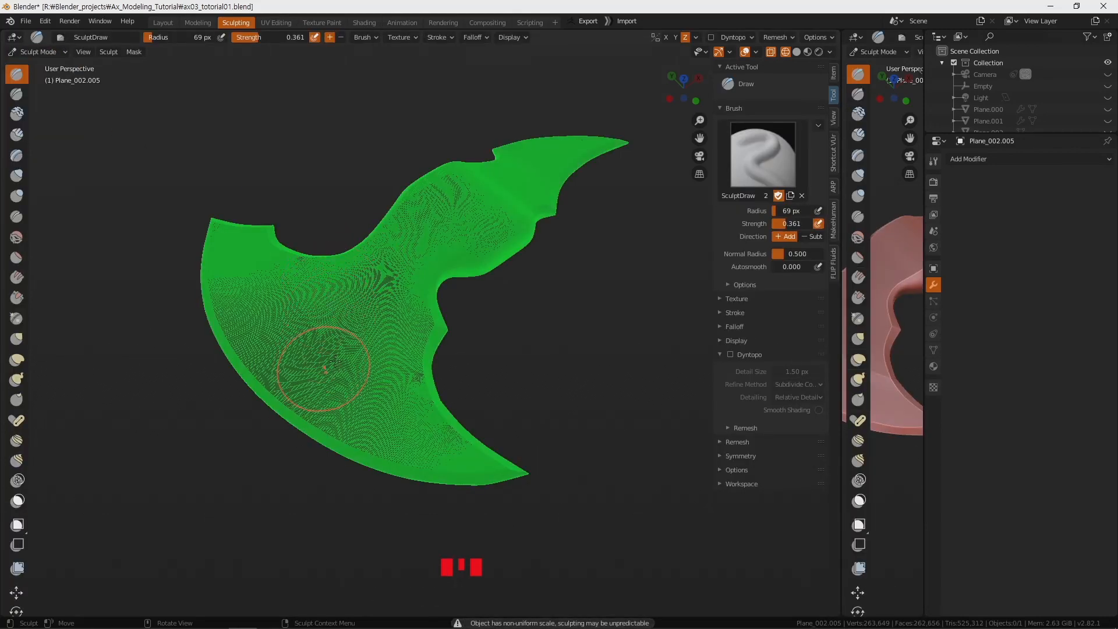
{"action": "left_click", "coordinate": [796, 52]}
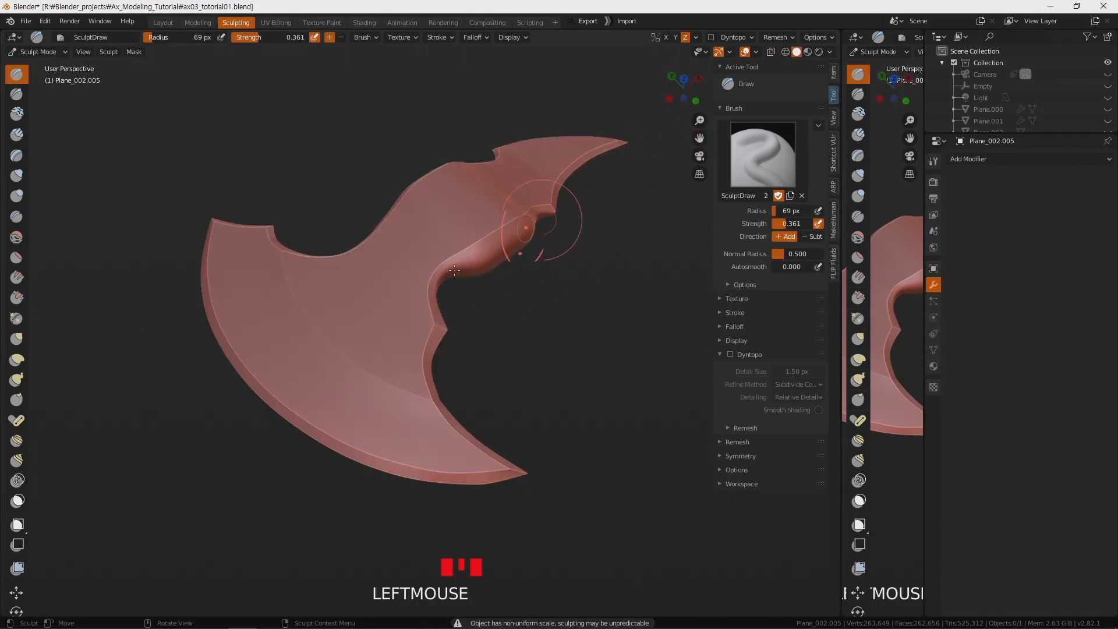
Cut two slashes into the blade's lower cutting edge using Clay Strips with the A| Orb_Slash_01.001 brush.
{"action": "left_click", "coordinate": [16, 135]}
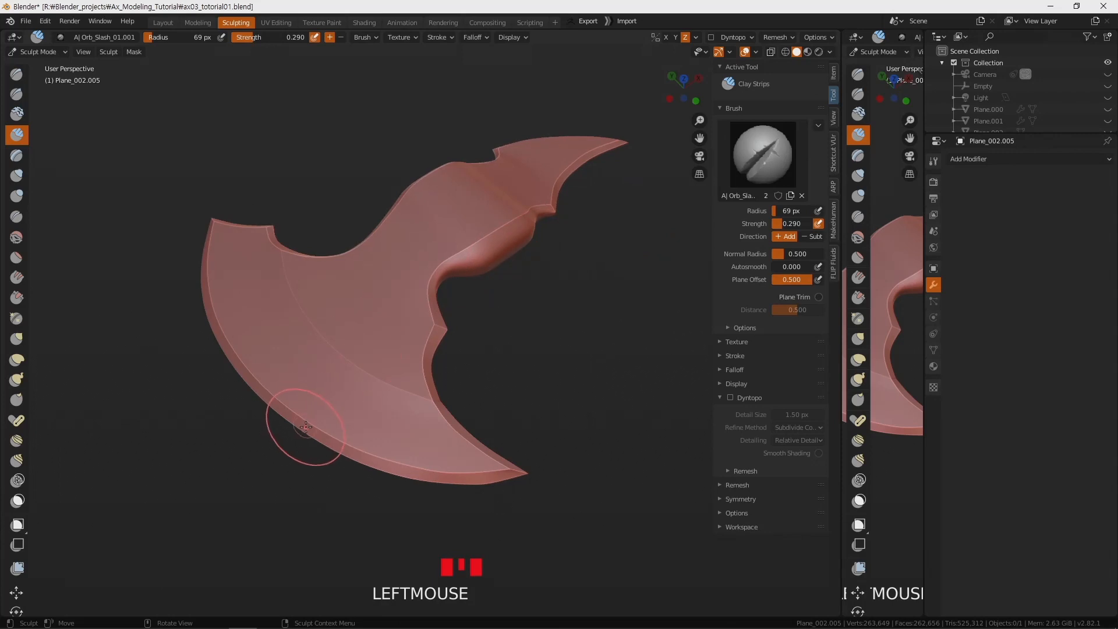
{"action": "mouse_move", "coordinate": [309, 432]}
{"action": "left_mouse_down"}
{"action": "mouse_move", "coordinate": [319, 419]}
{"action": "mouse_move", "coordinate": [320, 436]}
{"action": "mouse_move", "coordinate": [332, 425]}
{"action": "left_mouse_up"}
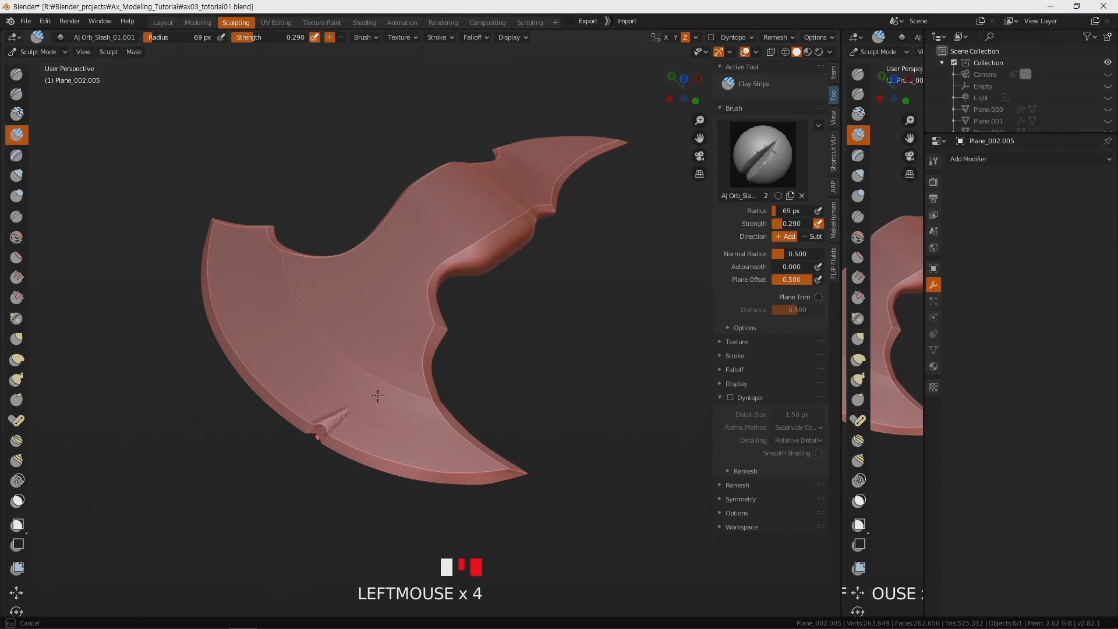
{"action": "mouse_move", "coordinate": [389, 403]}
{"action": "left_mouse_down"}
{"action": "mouse_move", "coordinate": [334, 419]}
{"action": "mouse_move", "coordinate": [297, 415]}
{"action": "left_mouse_up"}
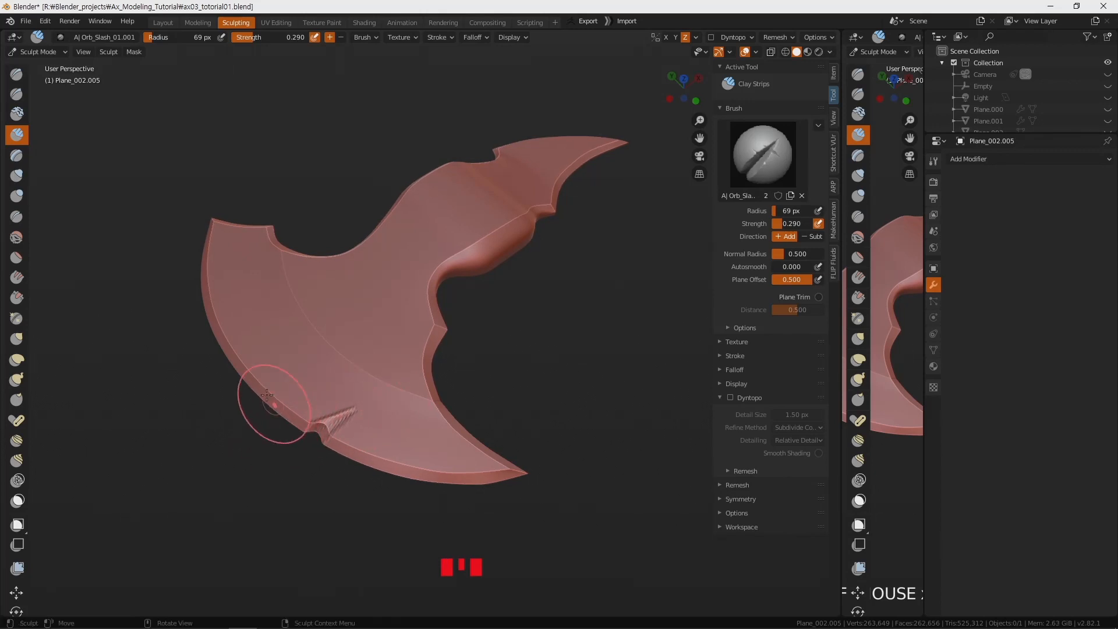
{"action": "left_click_drag", "start_coordinate": [251, 385], "coordinate": [278, 358]}
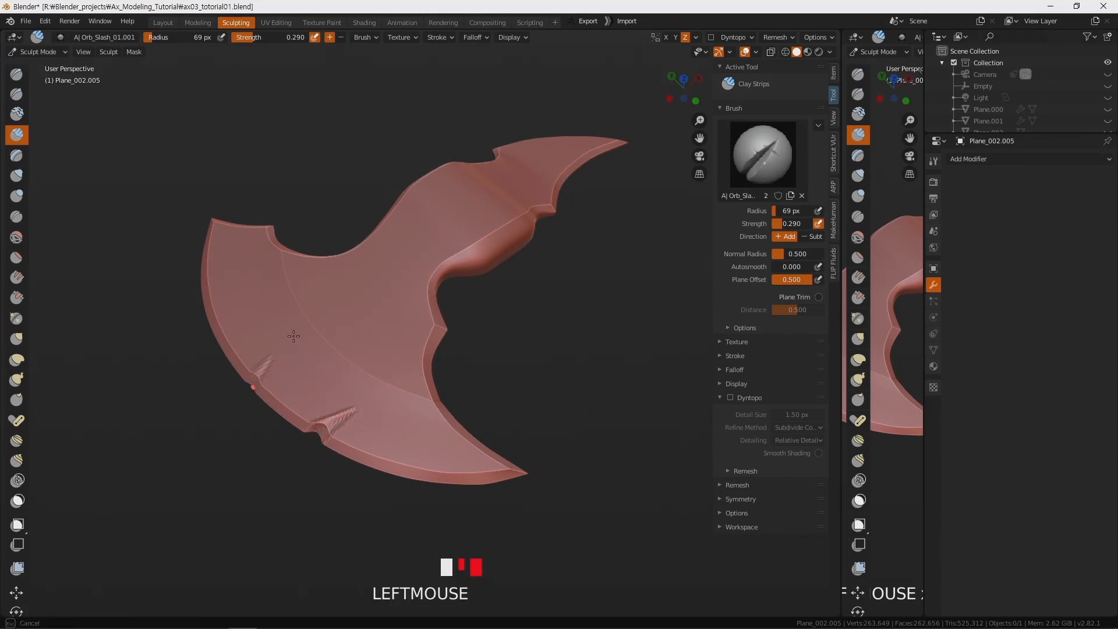
{"action": "left_click_drag", "start_coordinate": [303, 321], "coordinate": [297, 324]}
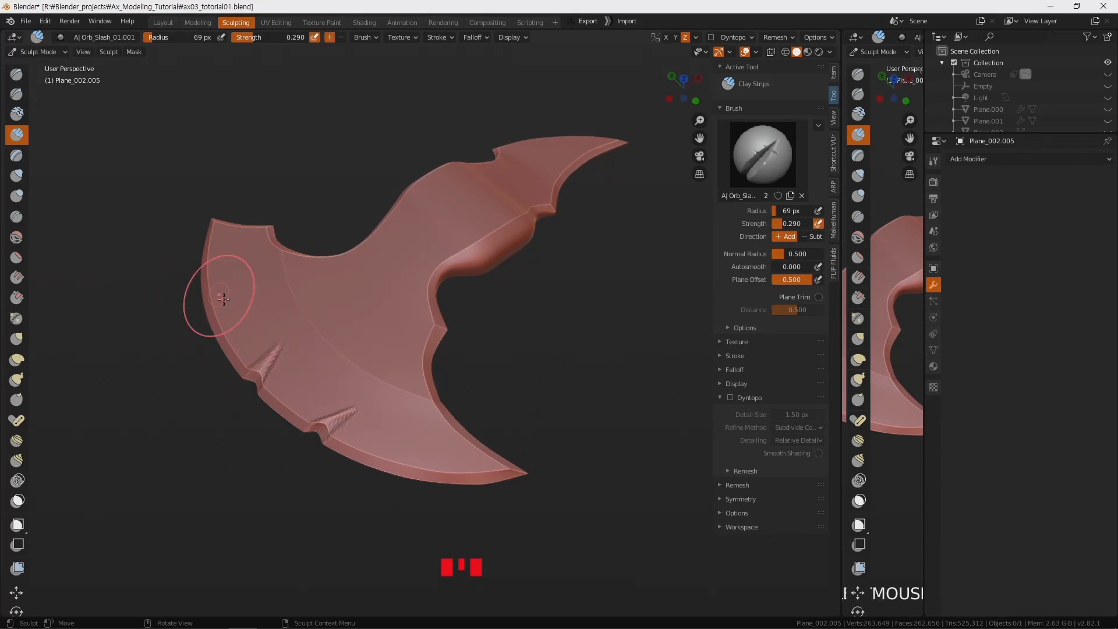
Examine the slash cuts along the blade's cutting edge from above and at a slight tilt.
{"action": "middle_click_drag", "start_coordinate": [217, 295], "coordinate": [172, 392], "text": "alt"}
{"action": "middle_click_drag", "start_coordinate": [300, 387], "coordinate": [343, 433]}
{"action": "middle_click_drag", "start_coordinate": [344, 434], "coordinate": [483, 371], "text": "shift"}
{"action": "scroll", "coordinate": [483, 371], "scroll_direction": "up", "scroll_amount": 2}
{"action": "key", "text": "KP_7"}
{"action": "middle_click_drag", "start_coordinate": [575, 285], "coordinate": [491, 425], "text": "shift"}
{"action": "scroll", "coordinate": [355, 270], "scroll_direction": "down", "scroll_amount": 2}
{"action": "key", "text": "KP_8"}
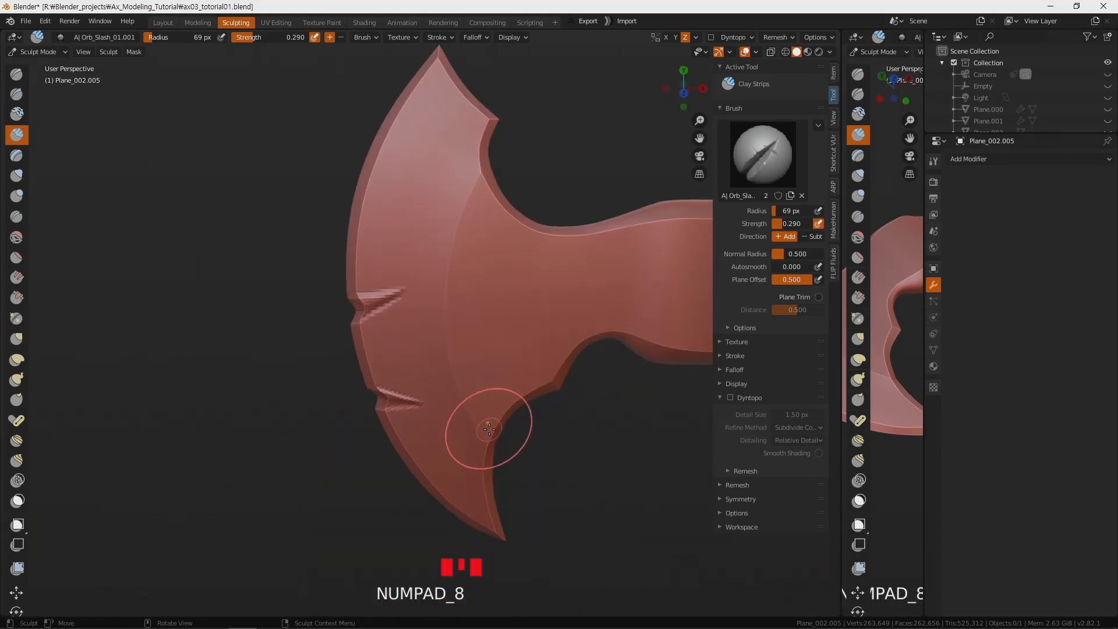
{"action": "middle_click_drag", "start_coordinate": [390, 265], "coordinate": [373, 337], "text": "shift"}
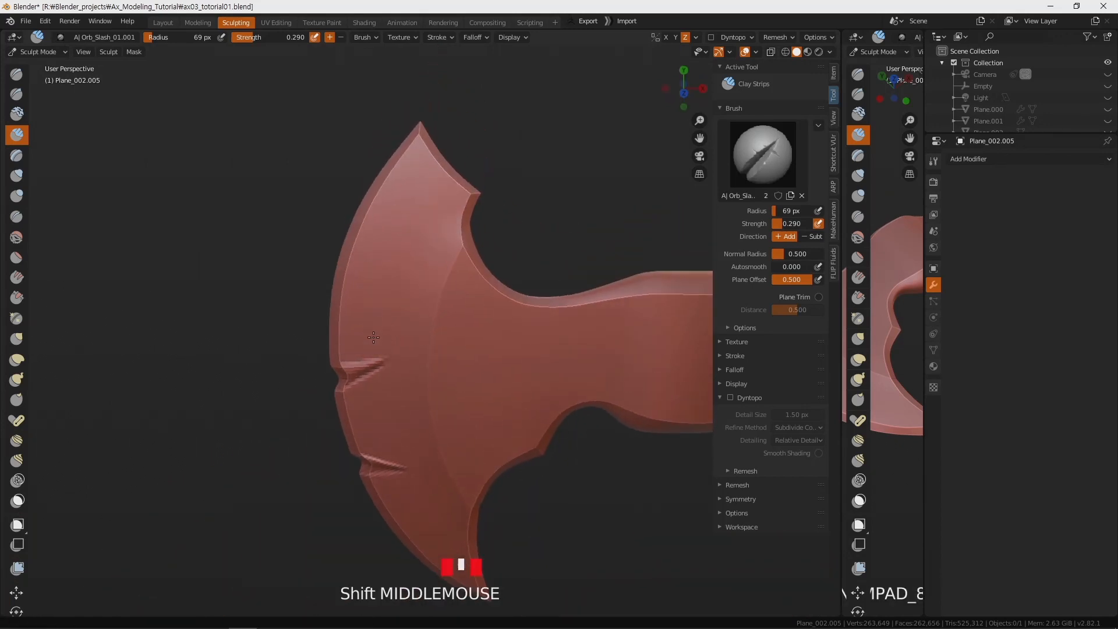
Cut several slashes along the middle and upper part of the blade's cutting edge with the 69 px Orb Slash brush.
{"action": "scroll", "coordinate": [337, 287], "scroll_direction": "up", "scroll_amount": 2}
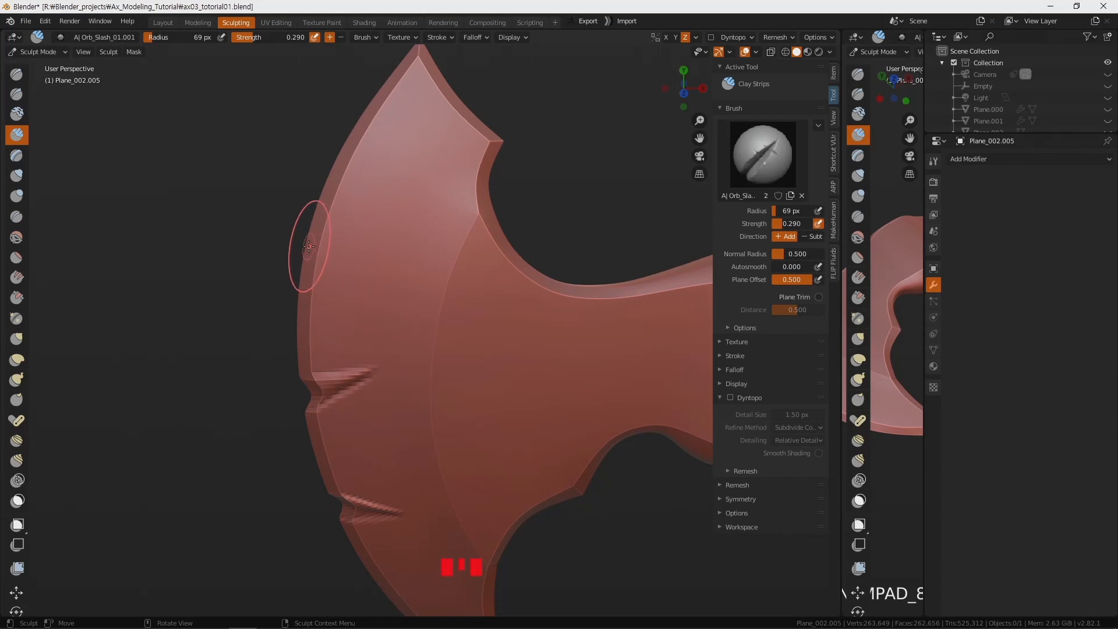
{"action": "mouse_move", "coordinate": [308, 254]}
{"action": "left_mouse_down"}
{"action": "mouse_move", "coordinate": [320, 234]}
{"action": "mouse_move", "coordinate": [435, 286]}
{"action": "mouse_move", "coordinate": [378, 282]}
{"action": "mouse_move", "coordinate": [387, 284]}
{"action": "left_mouse_up"}
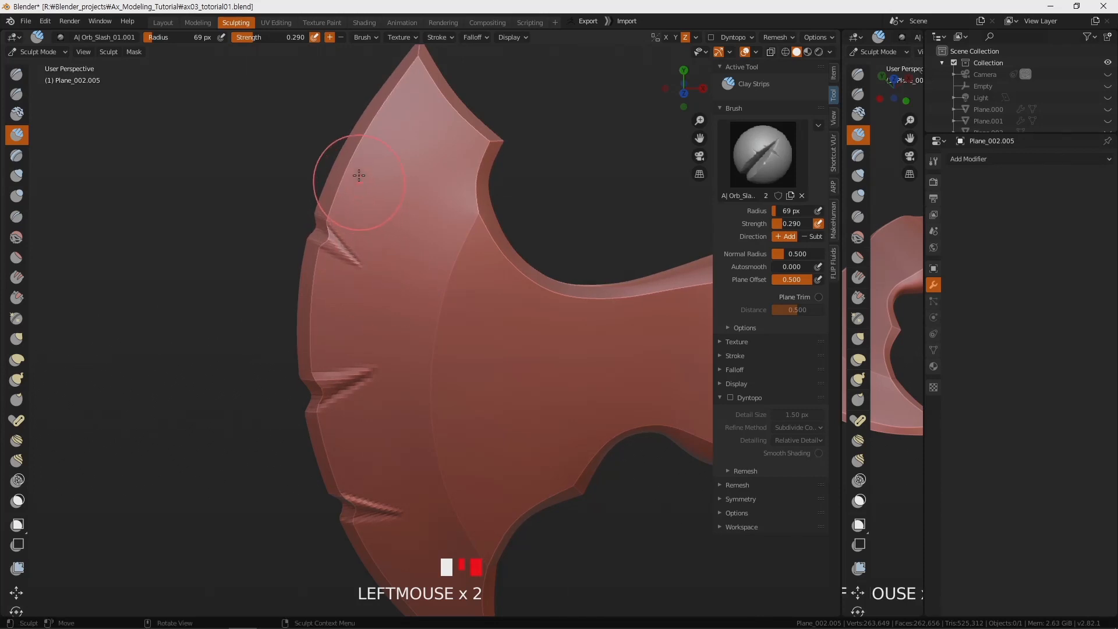
{"action": "mouse_move", "coordinate": [348, 146]}
{"action": "left_mouse_down"}
{"action": "mouse_move", "coordinate": [369, 166]}
{"action": "mouse_move", "coordinate": [419, 151]}
{"action": "left_mouse_up"}
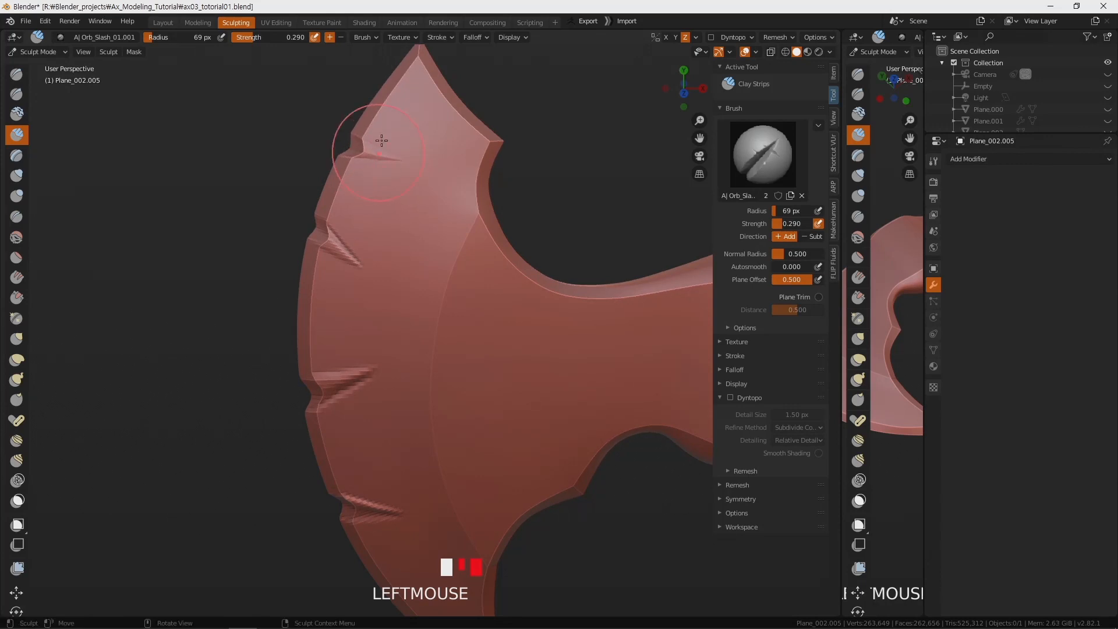
{"action": "mouse_move", "coordinate": [388, 88]}
{"action": "left_mouse_down"}
{"action": "mouse_move", "coordinate": [425, 128]}
{"action": "mouse_move", "coordinate": [406, 181]}
{"action": "left_mouse_up"}
{"action": "mouse_move", "coordinate": [303, 324]}
{"action": "left_mouse_down"}
{"action": "mouse_move", "coordinate": [332, 325]}
{"action": "mouse_move", "coordinate": [350, 341]}
{"action": "left_mouse_up"}
Reduce the brush radius to 45 px and cut closely spaced slashes into the middle of the cutting edge.
{"action": "scroll", "coordinate": [200, 329], "scroll_direction": "up", "scroll_amount": 7}
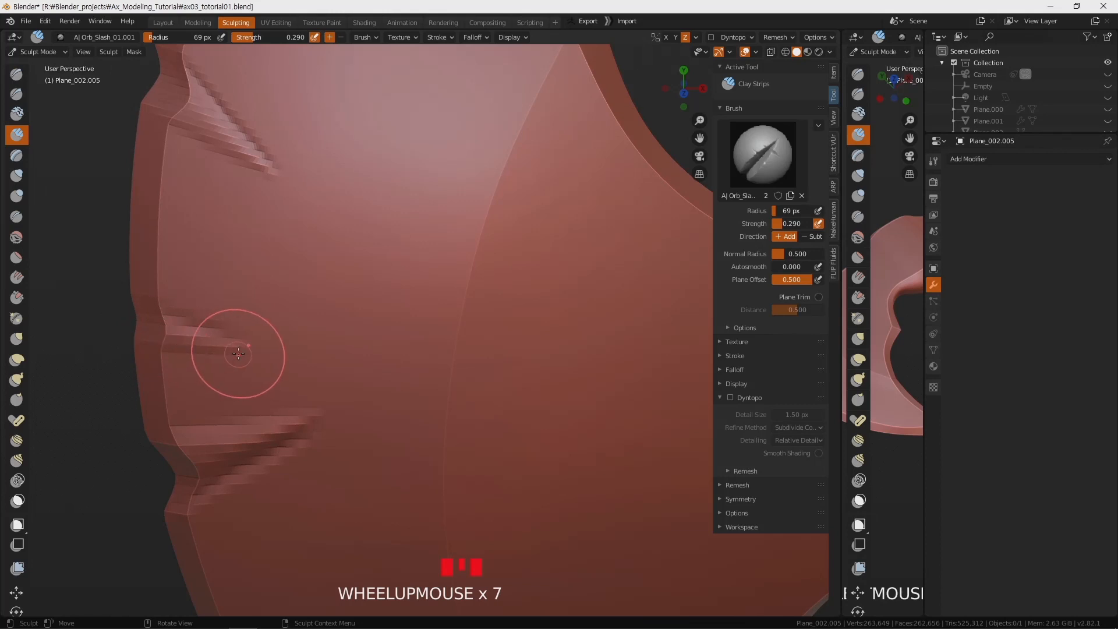
{"action": "key", "text": "f"}
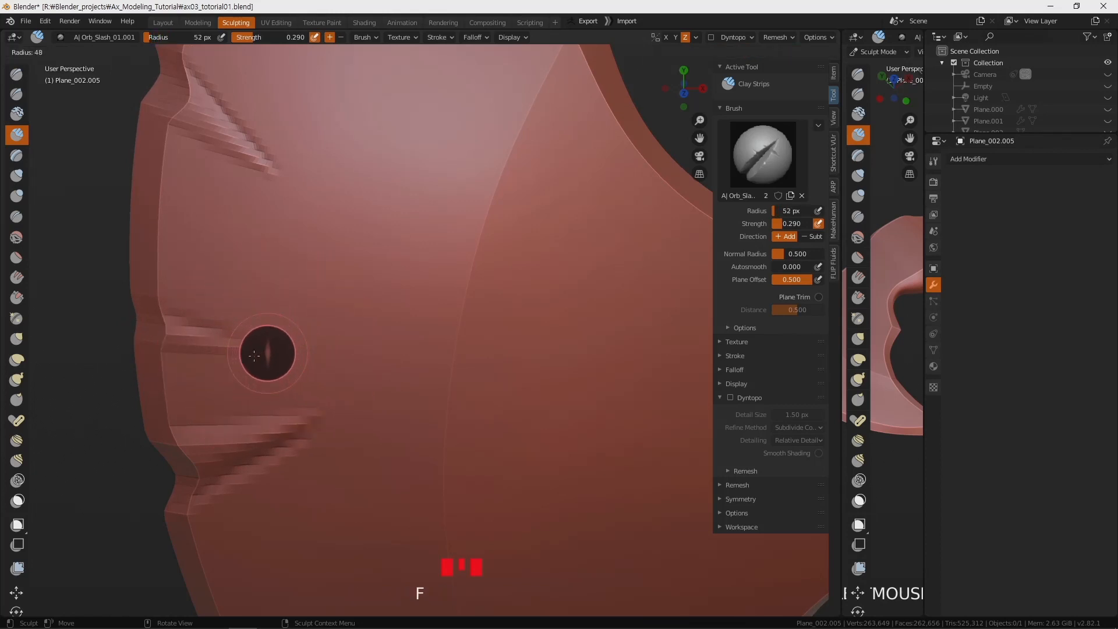
{"action": "left_click", "coordinate": [283, 351]}
{"action": "left_click_drag", "start_coordinate": [135, 307], "coordinate": [217, 314]}
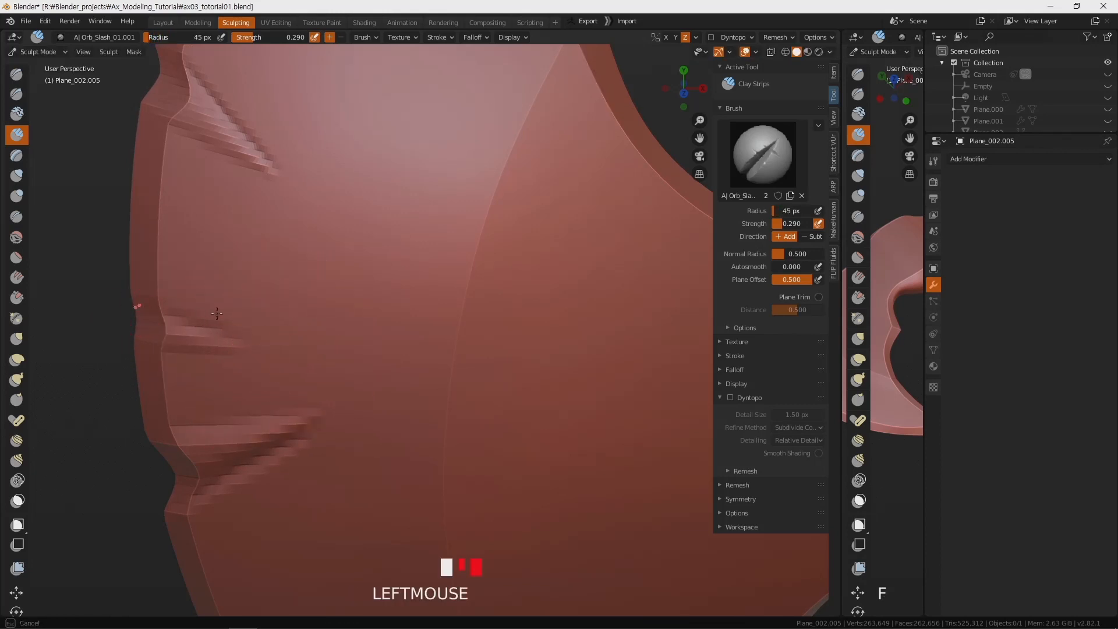
{"action": "left_click_drag", "start_coordinate": [274, 347], "coordinate": [446, 346]}
{"action": "mouse_move", "coordinate": [156, 227]}
{"action": "left_mouse_down"}
{"action": "mouse_move", "coordinate": [247, 254]}
{"action": "mouse_move", "coordinate": [275, 248]}
{"action": "left_mouse_up"}
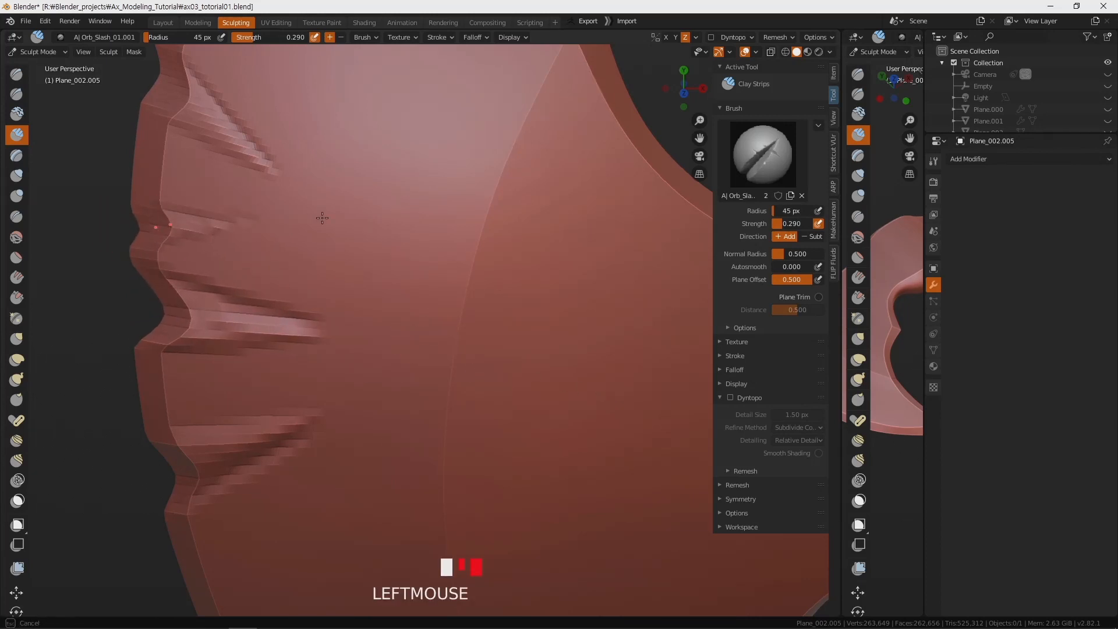
{"action": "left_click_drag", "start_coordinate": [322, 218], "coordinate": [326, 218]}
Cut a short diagonal slash into the flat face of the blade, behind the middle of the cutting edge.
{"action": "left_click_drag", "start_coordinate": [467, 294], "coordinate": [531, 316]}
{"action": "scroll", "coordinate": [473, 379], "scroll_direction": "down", "scroll_amount": 3}
{"action": "left_click_drag", "start_coordinate": [444, 348], "coordinate": [379, 384]}
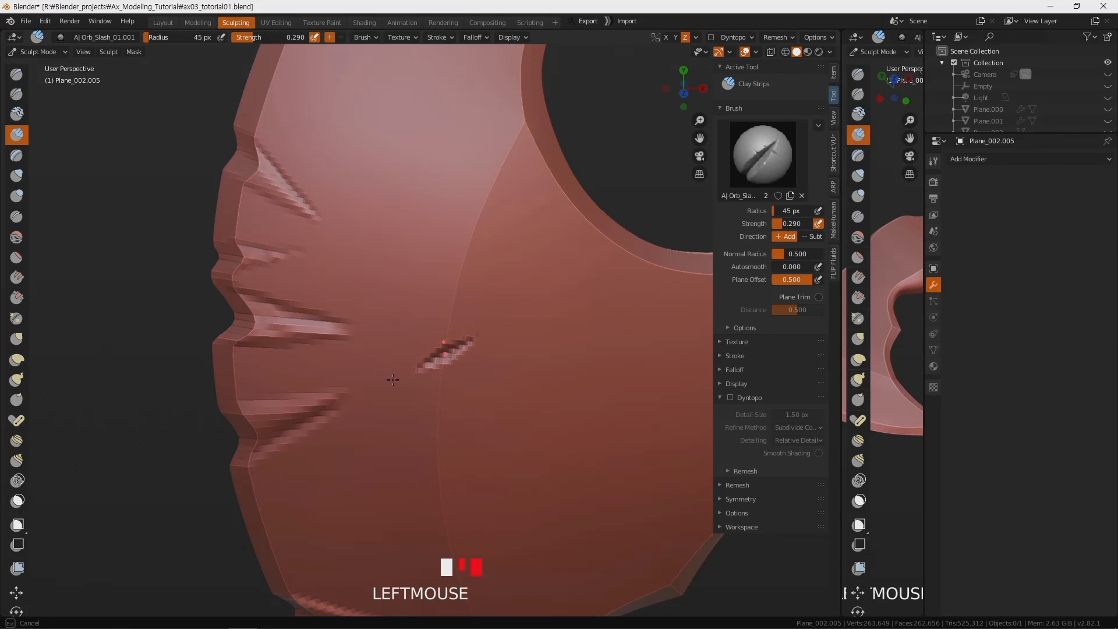
Cut two small slashes into the cutting edge near the blade's lower tip.
{"action": "scroll", "coordinate": [340, 399], "scroll_direction": "down", "scroll_amount": 2}
{"action": "middle_click_drag", "start_coordinate": [452, 444], "coordinate": [386, 376], "text": "shift"}
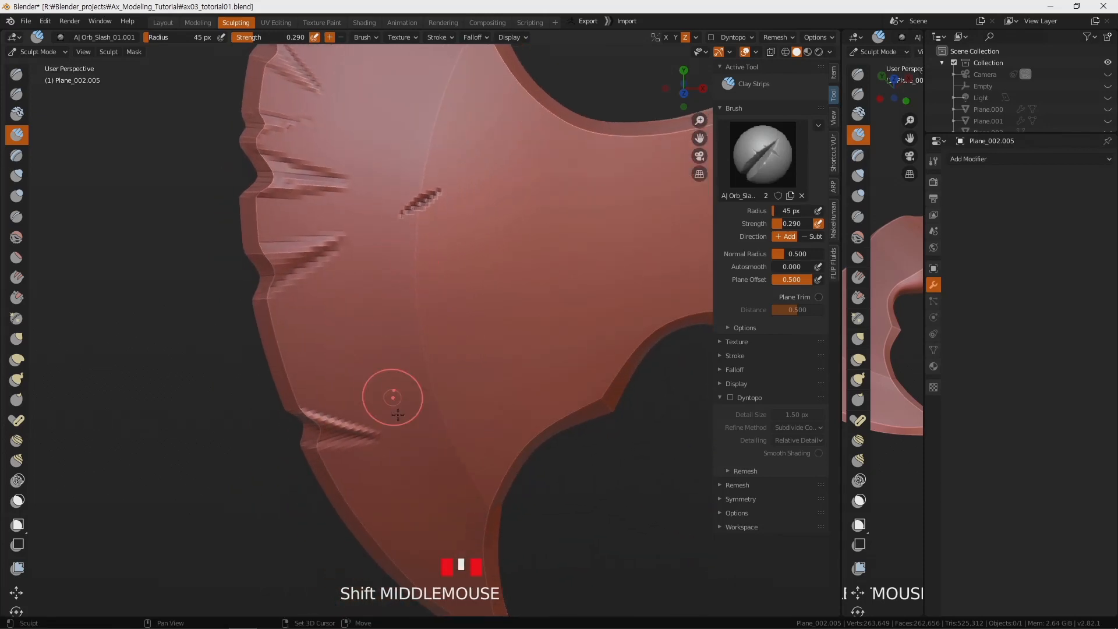
{"action": "left_click_drag", "start_coordinate": [352, 527], "coordinate": [361, 522]}
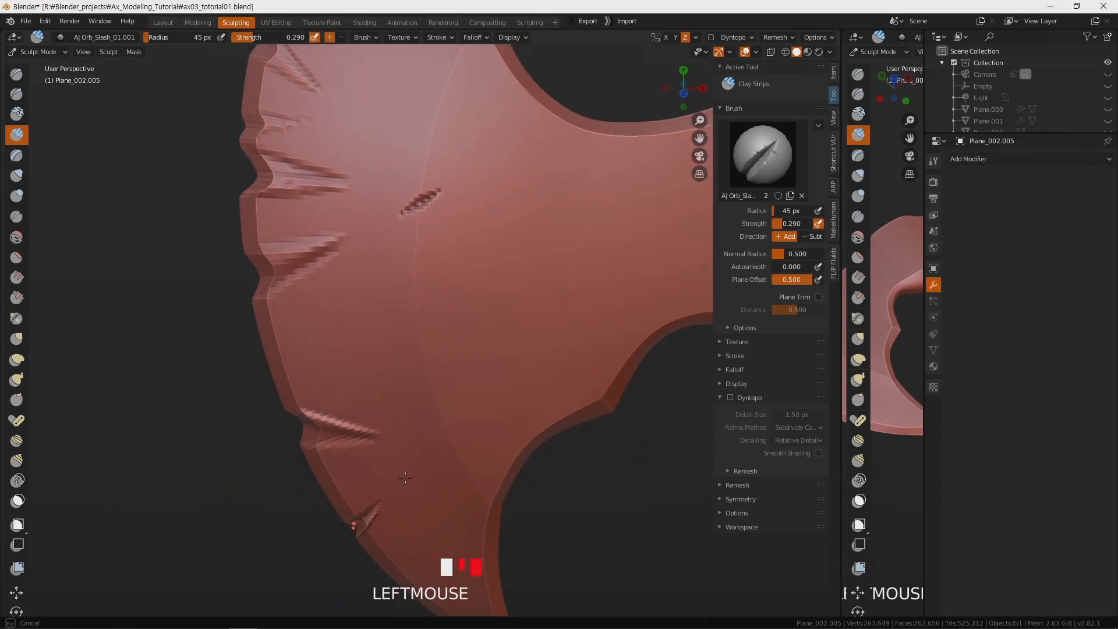
{"action": "middle_click_drag", "start_coordinate": [429, 473], "coordinate": [324, 350], "text": "shift"}
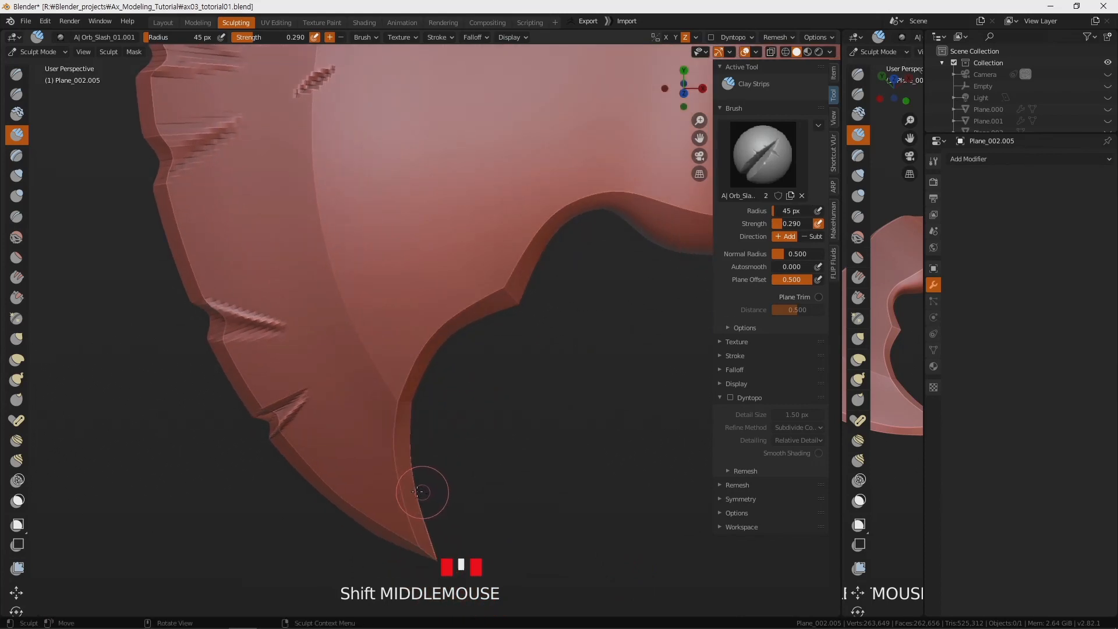
{"action": "left_click_drag", "start_coordinate": [376, 533], "coordinate": [395, 456]}
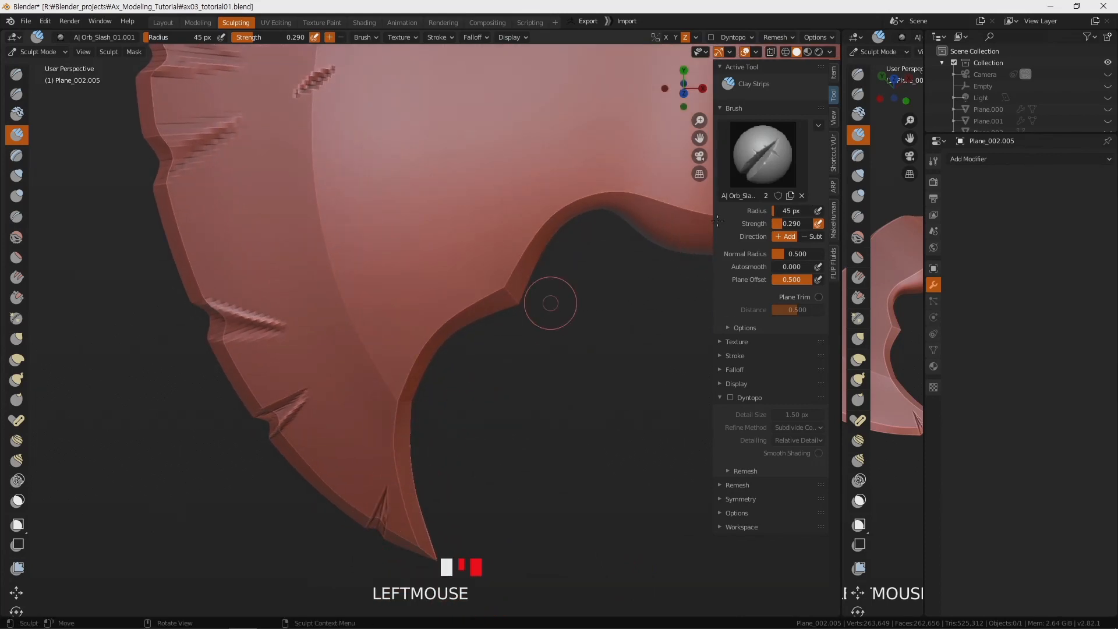
Switch to the A| Orb_Slash_04 brush and try a stroke on the blade's lower inner curve.
{"action": "left_click", "coordinate": [768, 152]}
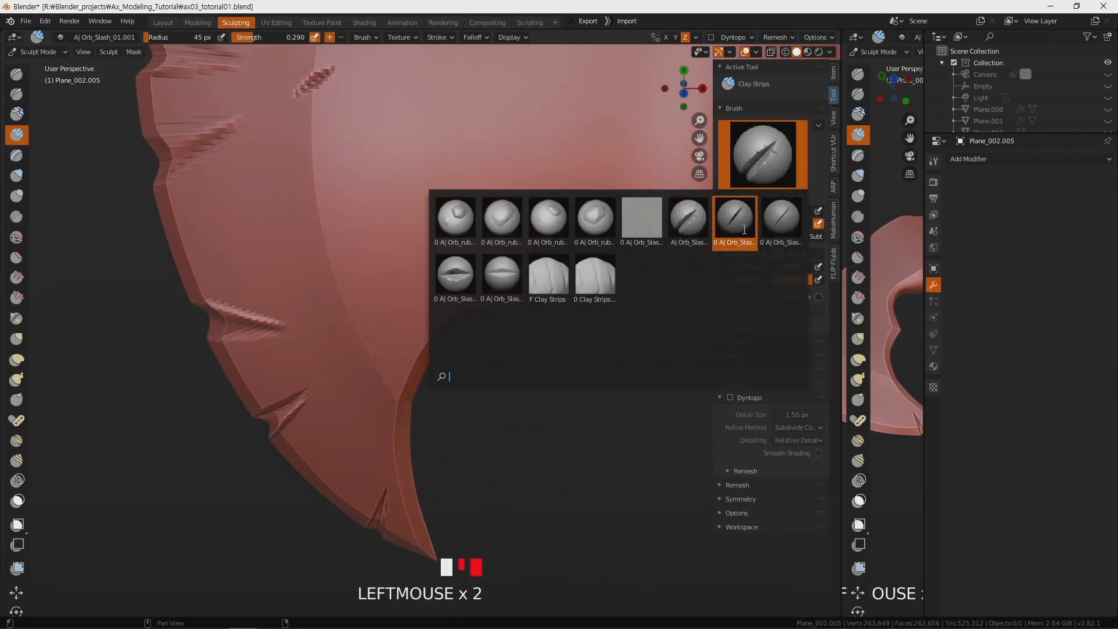
{"action": "left_click", "coordinate": [454, 279]}
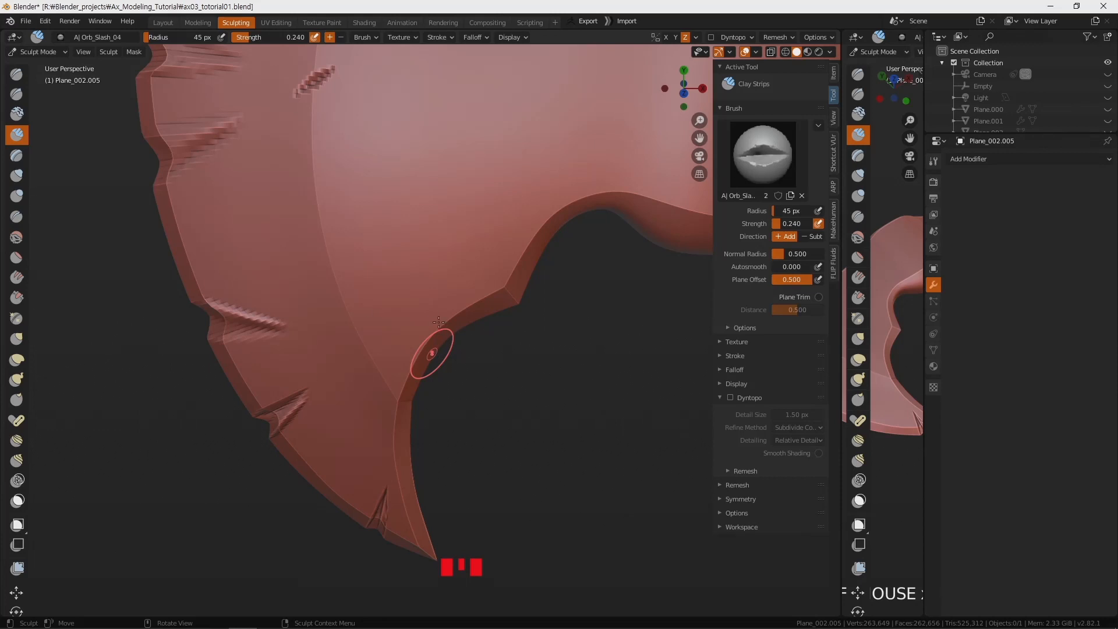
{"action": "left_click_drag", "start_coordinate": [431, 349], "coordinate": [416, 328]}
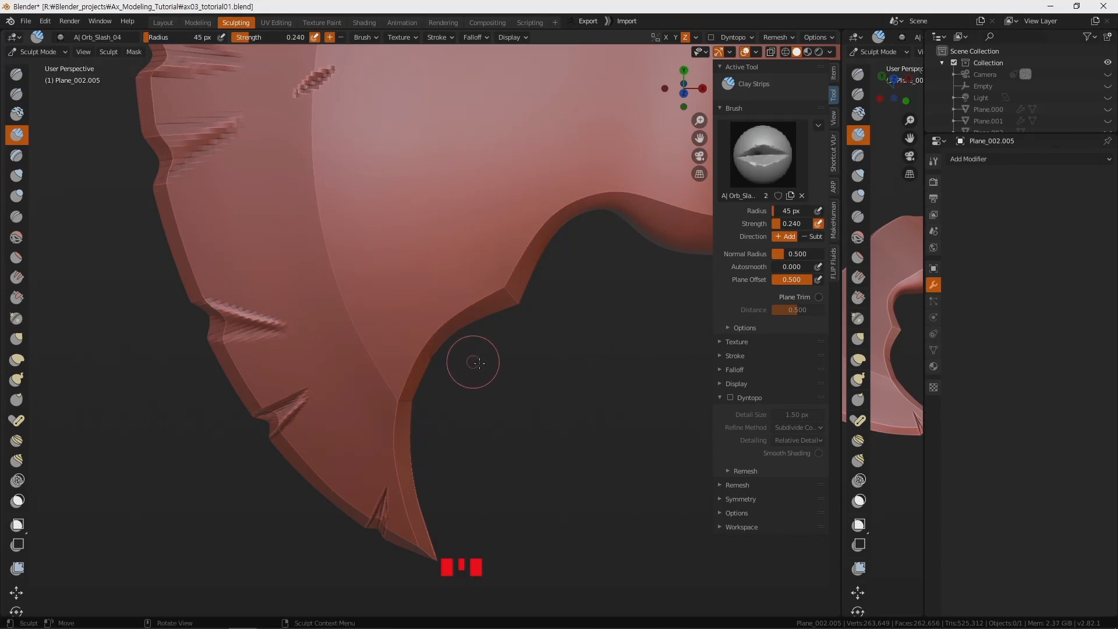
Enlarge the brush radius to 172 px and cut two notches into the blade's lower inner edge in top view.
{"action": "middle_click_drag", "start_coordinate": [464, 377], "coordinate": [489, 394]}
{"action": "scroll", "coordinate": [456, 387], "scroll_direction": "up", "scroll_amount": 7}
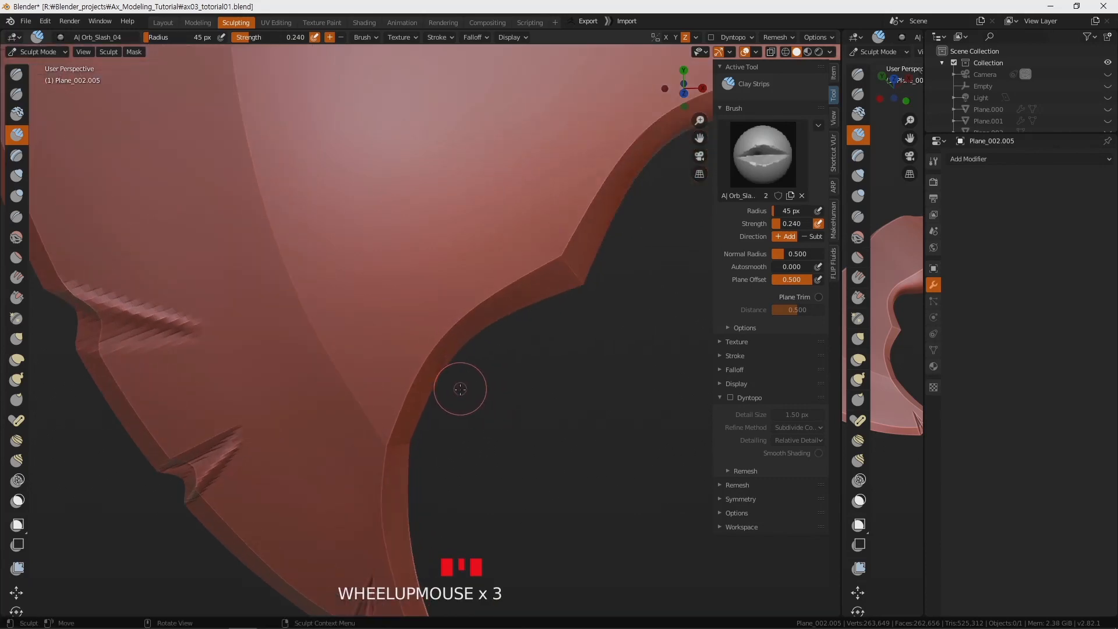
{"action": "key", "text": "KP_7"}
{"action": "scroll", "coordinate": [541, 408], "scroll_direction": "down", "scroll_amount": 7}
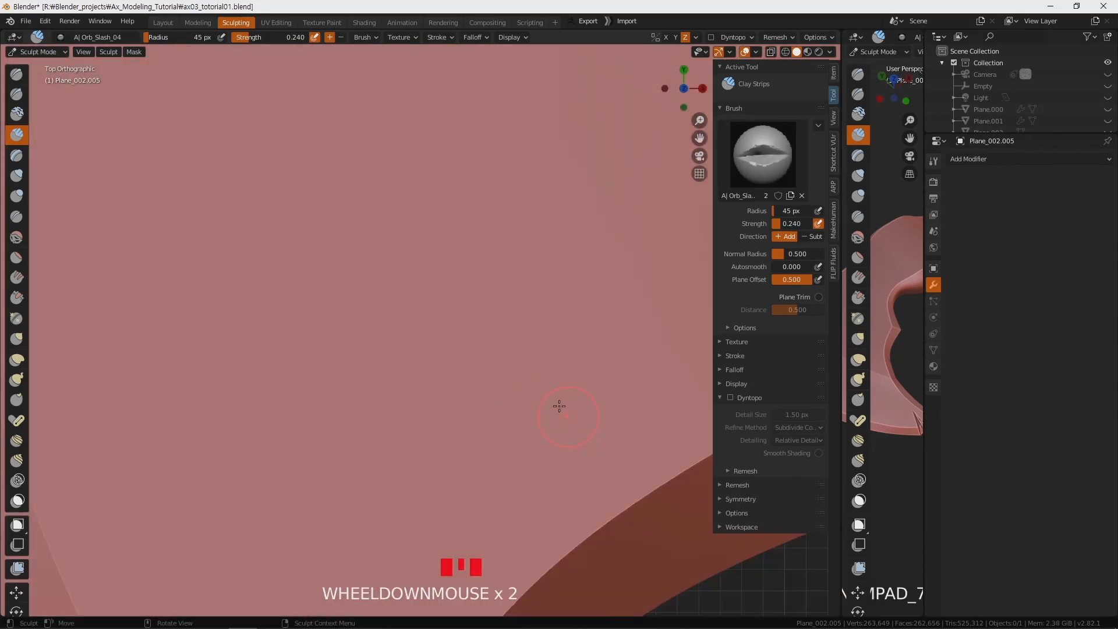
{"action": "key", "text": "f"}
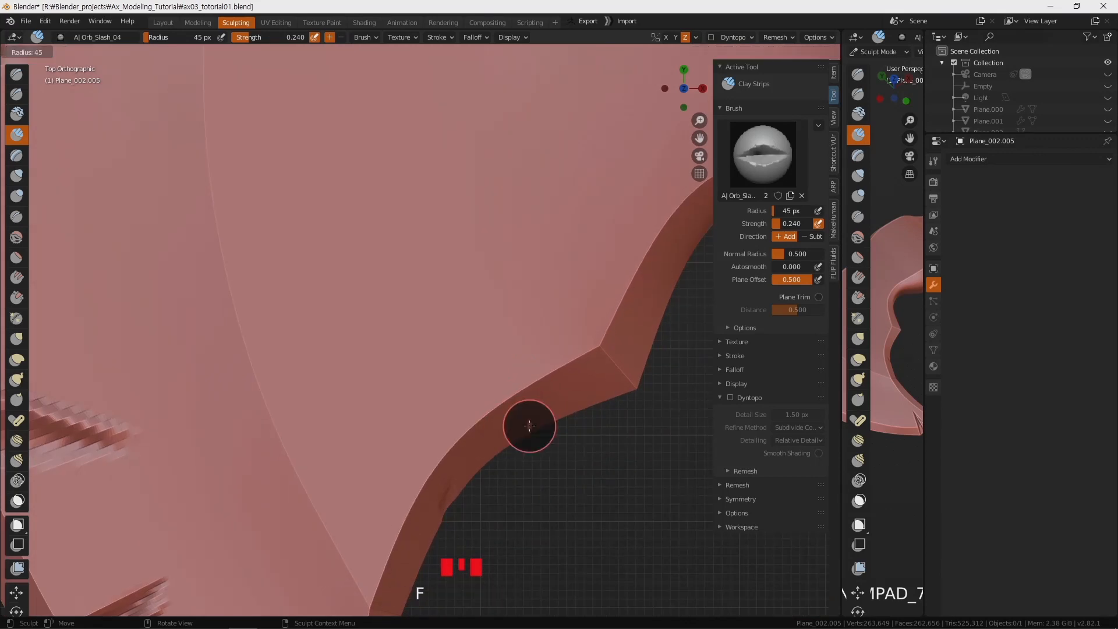
{"action": "left_click", "coordinate": [547, 424]}
{"action": "key", "text": "f"}
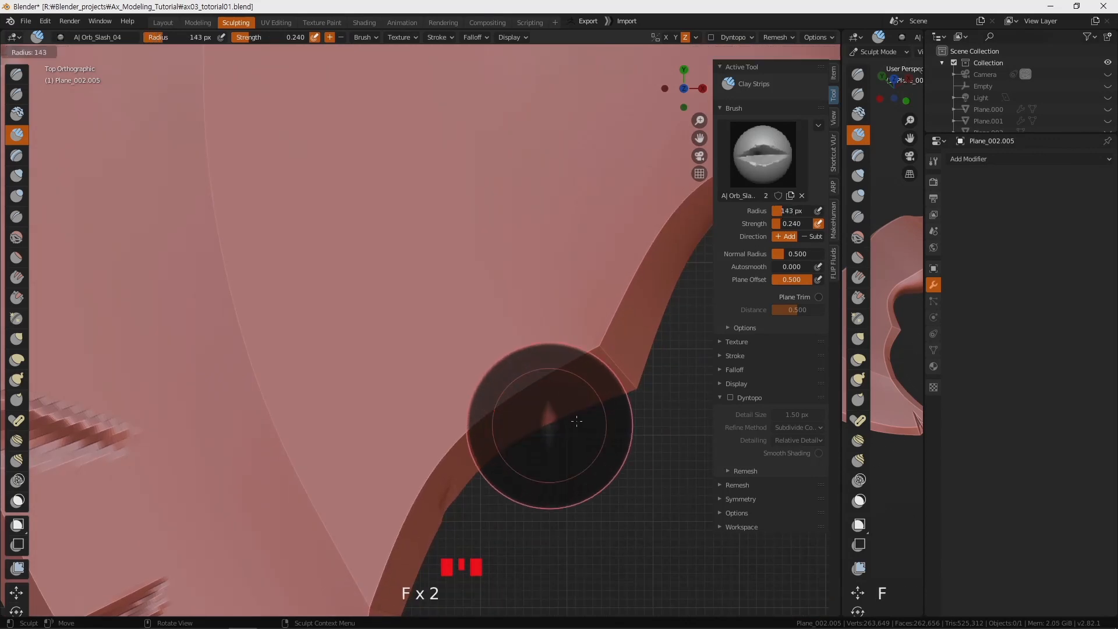
{"action": "left_click", "coordinate": [544, 405]}
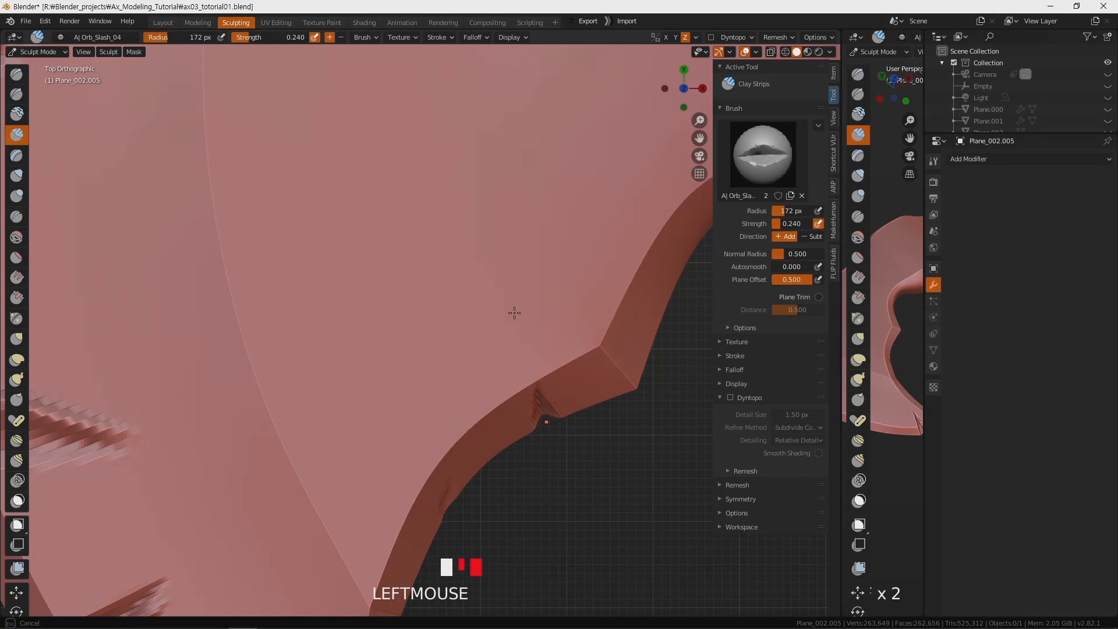
{"action": "scroll", "coordinate": [554, 424], "scroll_direction": "down", "scroll_amount": 4}
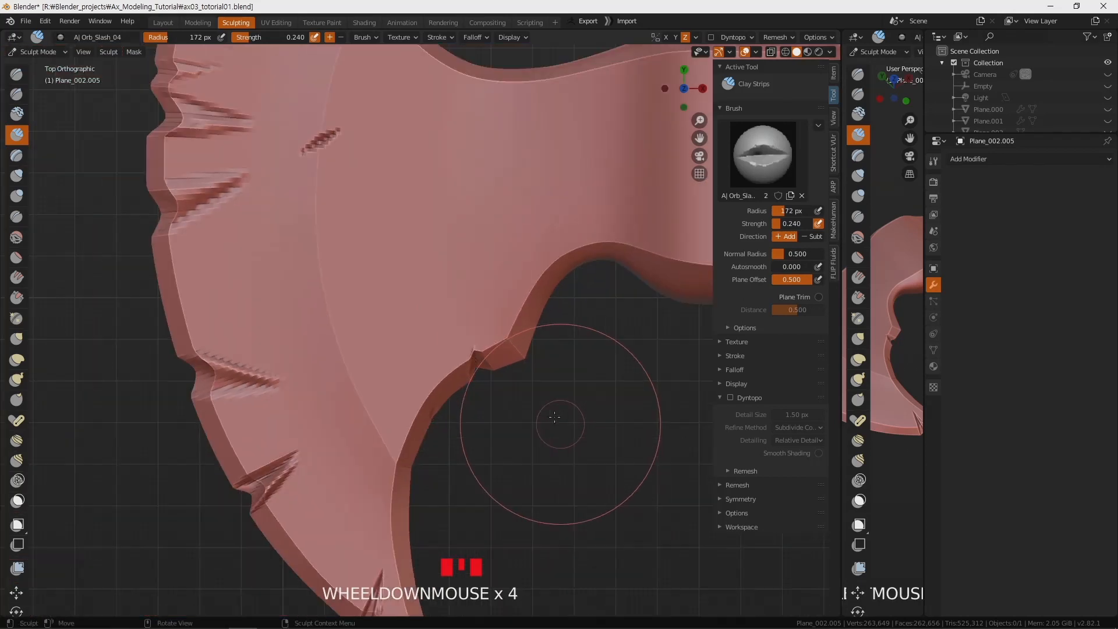
{"action": "mouse_move", "coordinate": [413, 452]}
{"action": "left_mouse_down"}
{"action": "mouse_move", "coordinate": [397, 441]}
{"action": "mouse_move", "coordinate": [474, 461]}
{"action": "left_mouse_up"}
Cut a wide notch into the lower cutting edge between the two slashes nearest the lower tip.
{"action": "scroll", "coordinate": [469, 457], "scroll_direction": "down", "scroll_amount": 2}
{"action": "mouse_move", "coordinate": [466, 454]}
{"action": "middle_mouse_down"}
{"action": "mouse_move", "coordinate": [489, 432]}
{"action": "mouse_move", "coordinate": [487, 215]}
{"action": "mouse_move", "coordinate": [556, 192]}
{"action": "mouse_move", "coordinate": [529, 240]}
{"action": "mouse_move", "coordinate": [349, 134]}
{"action": "mouse_move", "coordinate": [407, 373]}
{"action": "mouse_move", "coordinate": [456, 387]}
{"action": "mouse_move", "coordinate": [476, 367]}
{"action": "mouse_move", "coordinate": [479, 272]}
{"action": "mouse_move", "coordinate": [461, 400]}
{"action": "mouse_move", "coordinate": [462, 357]}
{"action": "middle_mouse_up"}
{"action": "scroll", "coordinate": [463, 332], "scroll_direction": "up", "scroll_amount": 2}
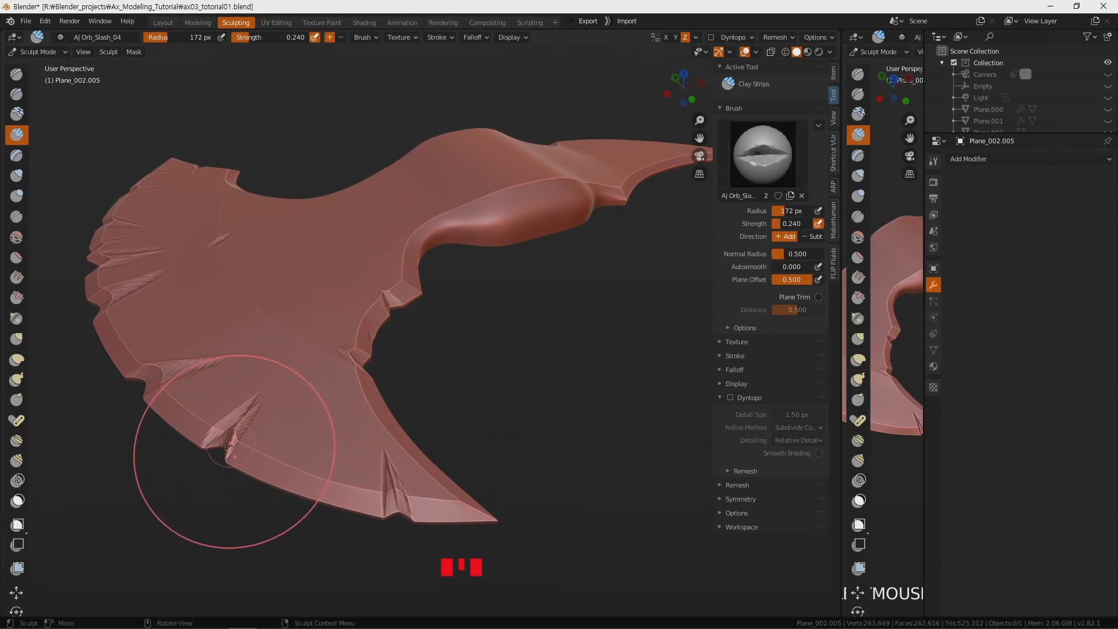
{"action": "left_click_drag", "start_coordinate": [295, 496], "coordinate": [293, 492]}
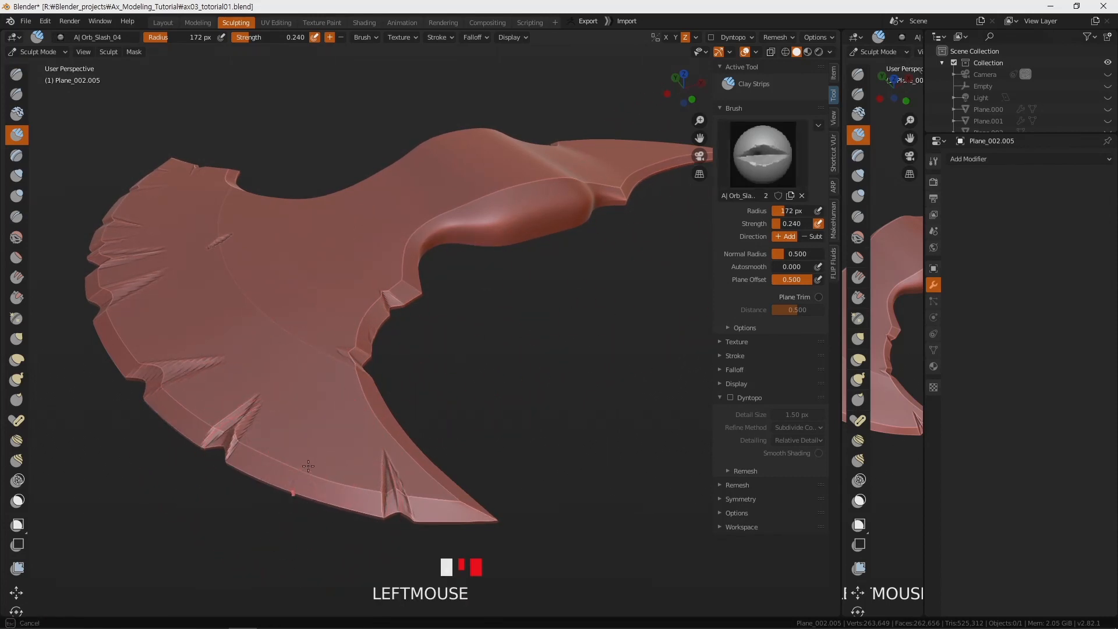
Smooth the jagged slash beside the wide notch on the lower cutting edge.
{"action": "middle_click_drag", "start_coordinate": [380, 324], "coordinate": [286, 355]}
{"action": "scroll", "coordinate": [352, 381], "scroll_direction": "up", "scroll_amount": 4}
{"action": "scroll", "coordinate": [361, 386], "scroll_direction": "down", "scroll_amount": 2}
{"action": "scroll", "coordinate": [244, 332], "scroll_direction": "up", "scroll_amount": 3}
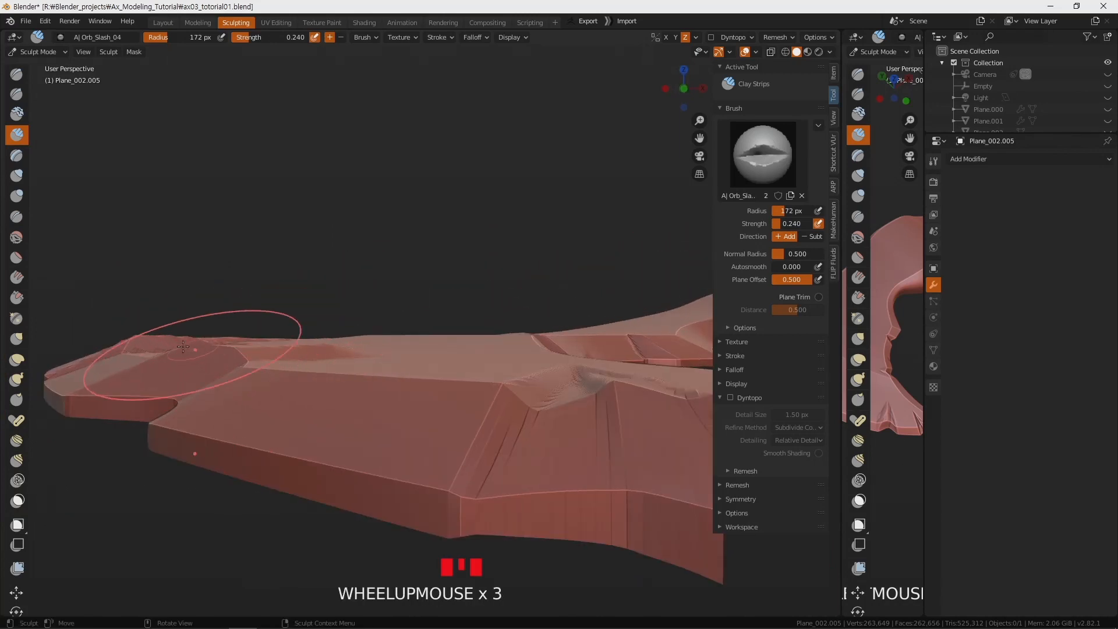
{"action": "middle_click_drag", "start_coordinate": [194, 349], "coordinate": [231, 358]}
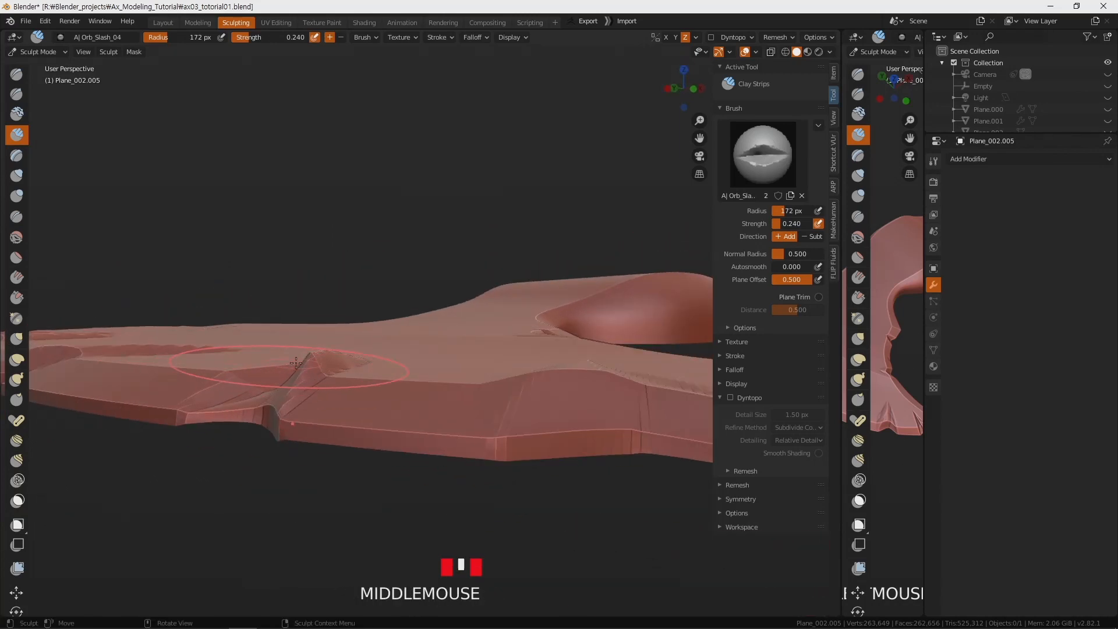
{"action": "middle_click_drag", "start_coordinate": [332, 358], "coordinate": [332, 519]}
{"action": "left_click_drag", "start_coordinate": [332, 519], "coordinate": [338, 425], "text": "shift"}
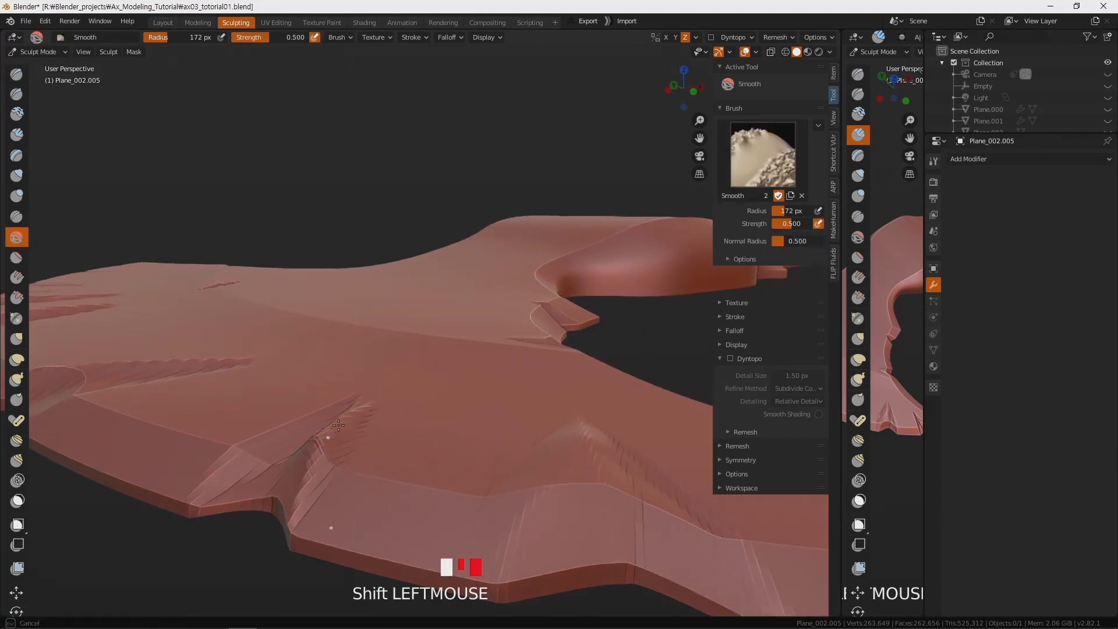
{"action": "middle_click_drag", "start_coordinate": [294, 449], "coordinate": [265, 472]}
{"action": "mouse_move", "coordinate": [265, 472]}
{"action": "left_mouse_down", "text": "shift"}
{"action": "mouse_move", "coordinate": [262, 536]}
{"action": "mouse_move", "coordinate": [294, 512]}
{"action": "left_mouse_up", "text": "shift"}
Smooth the wide notch on the lower cutting edge.
{"action": "scroll", "coordinate": [400, 487], "scroll_direction": "down", "scroll_amount": 2}
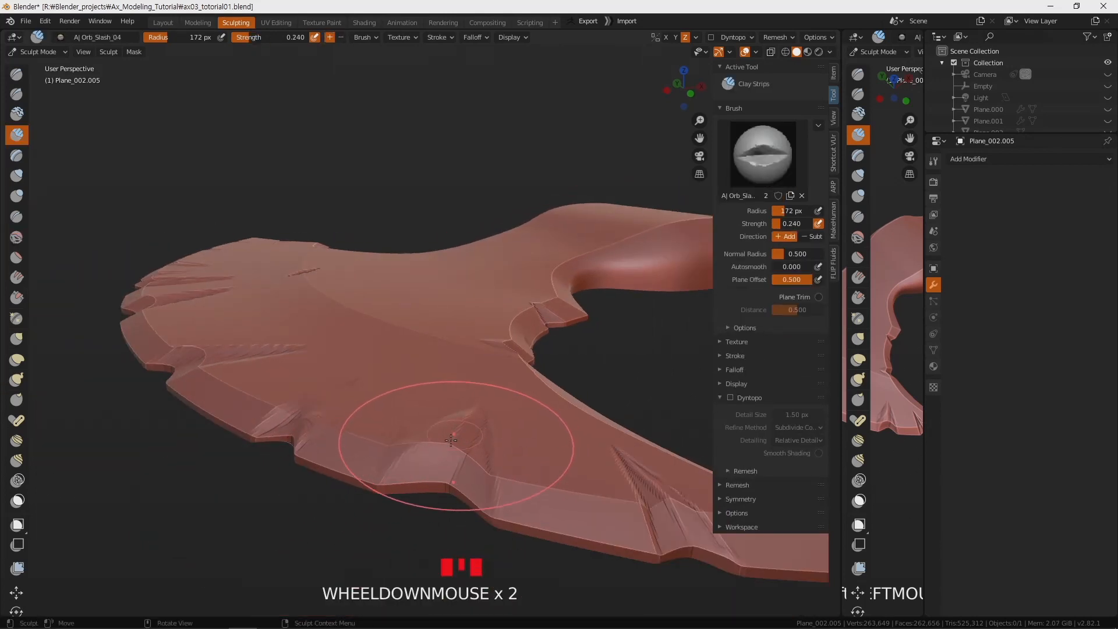
{"action": "middle_click_drag", "start_coordinate": [451, 440], "coordinate": [404, 429]}
{"action": "left_click", "coordinate": [390, 354], "text": "shift"}
{"action": "middle_click_drag", "start_coordinate": [390, 354], "coordinate": [356, 445]}
{"action": "mouse_move", "coordinate": [356, 445]}
{"action": "left_mouse_down", "text": "shift"}
{"action": "mouse_move", "coordinate": [375, 487]}
{"action": "mouse_move", "coordinate": [361, 487]}
{"action": "left_mouse_up", "text": "shift"}
Carve sharper Orb_Slash_04 cuts into the wide lower notch and the next larger slash toward the middle of the cutting edge.
{"action": "left_click", "coordinate": [446, 411]}
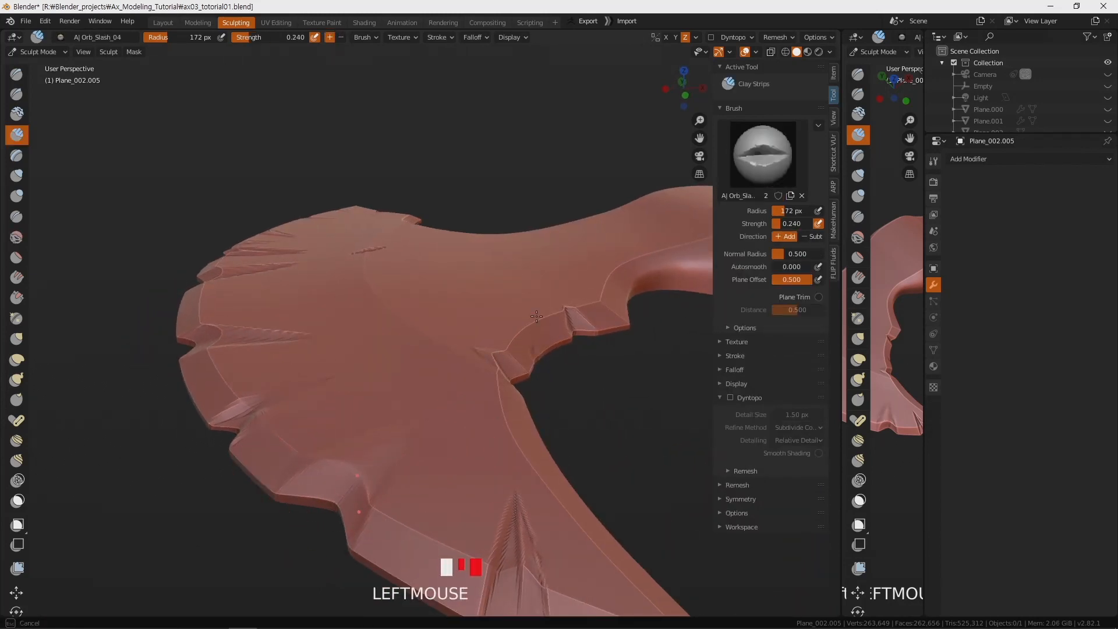
{"action": "middle_click_drag", "start_coordinate": [474, 349], "coordinate": [474, 499]}
{"action": "mouse_move", "coordinate": [581, 510]}
{"action": "left_mouse_down"}
{"action": "mouse_move", "coordinate": [585, 477]}
{"action": "mouse_move", "coordinate": [555, 344]}
{"action": "mouse_move", "coordinate": [601, 396]}
{"action": "left_mouse_up"}
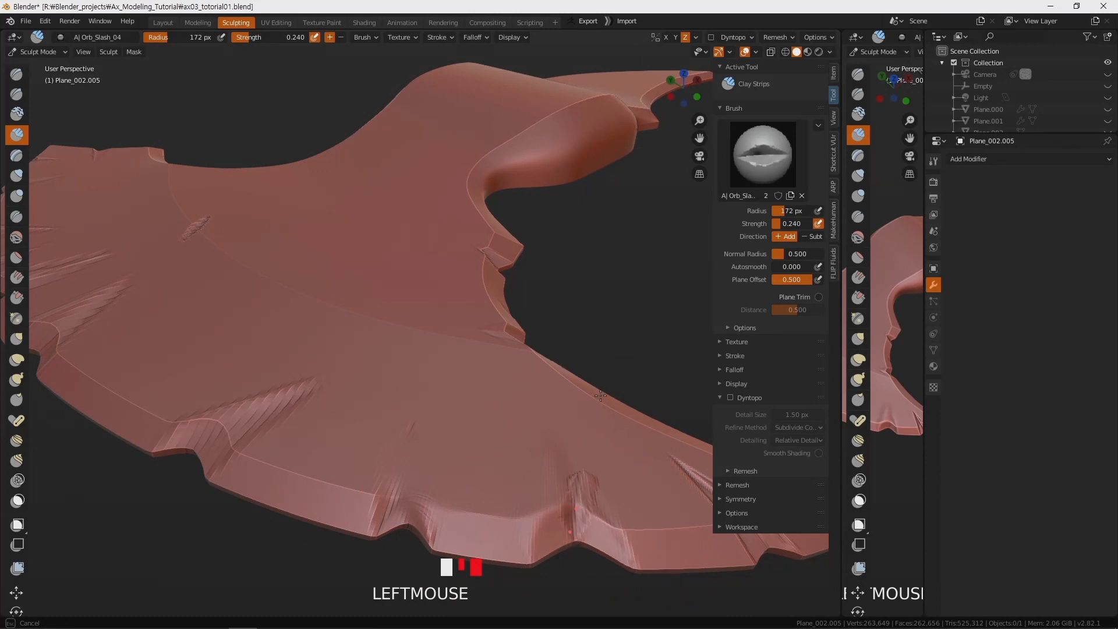
{"action": "left_click_drag", "start_coordinate": [218, 435], "coordinate": [358, 276]}
Deepen the cluster of slashes in the middle of the cutting edge with Orb_Slash_04.
{"action": "mouse_move", "coordinate": [305, 337]}
{"action": "middle_mouse_down", "text": "shift"}
{"action": "mouse_move", "coordinate": [187, 374]}
{"action": "mouse_move", "coordinate": [310, 379]}
{"action": "middle_mouse_up", "text": "shift"}
{"action": "left_click_drag", "start_coordinate": [310, 379], "coordinate": [330, 384]}
{"action": "left_click_drag", "start_coordinate": [466, 319], "coordinate": [467, 318]}
{"action": "middle_click_drag", "start_coordinate": [378, 377], "coordinate": [461, 419]}
{"action": "left_click_drag", "start_coordinate": [231, 447], "coordinate": [273, 370]}
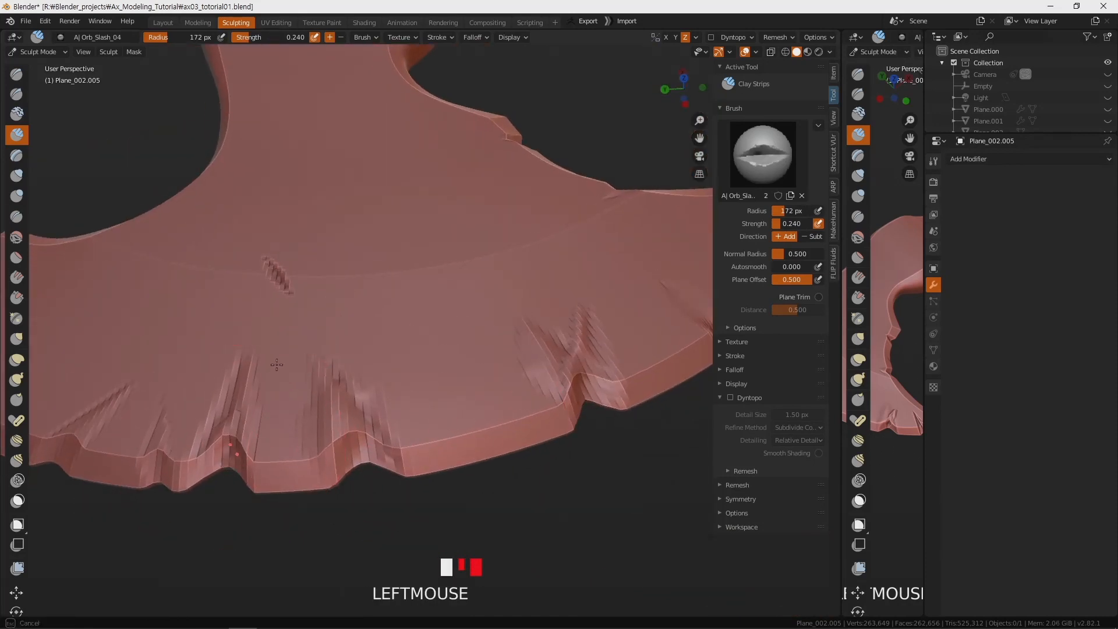
{"action": "left_click_drag", "start_coordinate": [297, 312], "coordinate": [288, 315]}
Deepen the slashes on the upper part of the cutting edge with Orb_Slash_04.
{"action": "middle_click_drag", "start_coordinate": [302, 432], "coordinate": [674, 377], "text": "shift"}
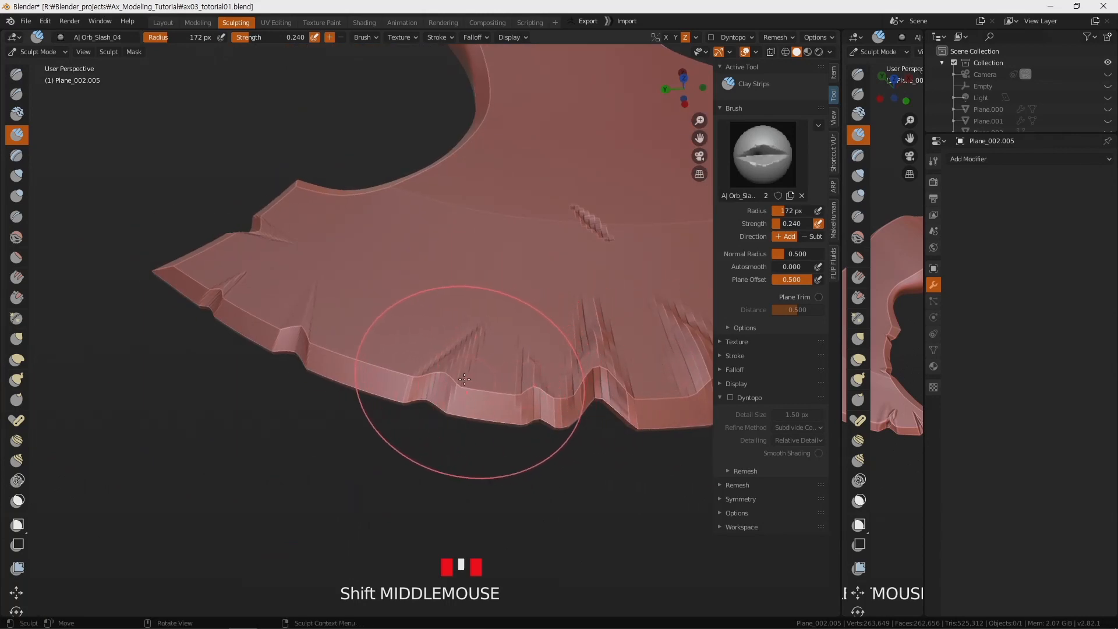
{"action": "left_click_drag", "start_coordinate": [446, 384], "coordinate": [476, 355]}
{"action": "left_click_drag", "start_coordinate": [543, 293], "coordinate": [541, 294]}
{"action": "middle_click_drag", "start_coordinate": [451, 353], "coordinate": [346, 405]}
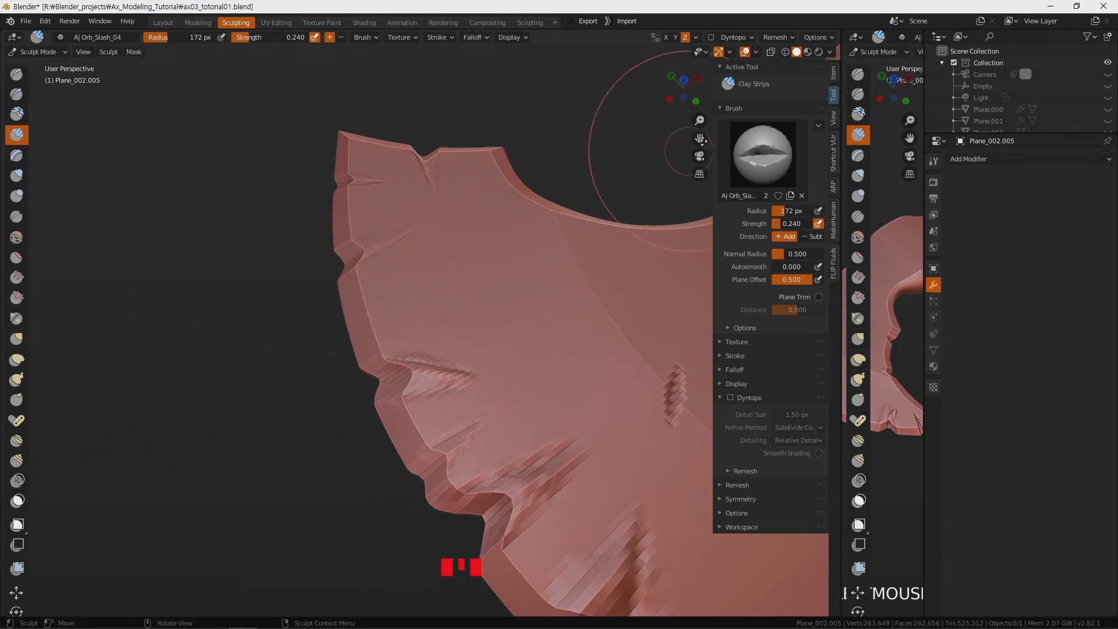
Switch to the Draw brush and set its radius to 28 px.
{"action": "left_click", "coordinate": [16, 74]}
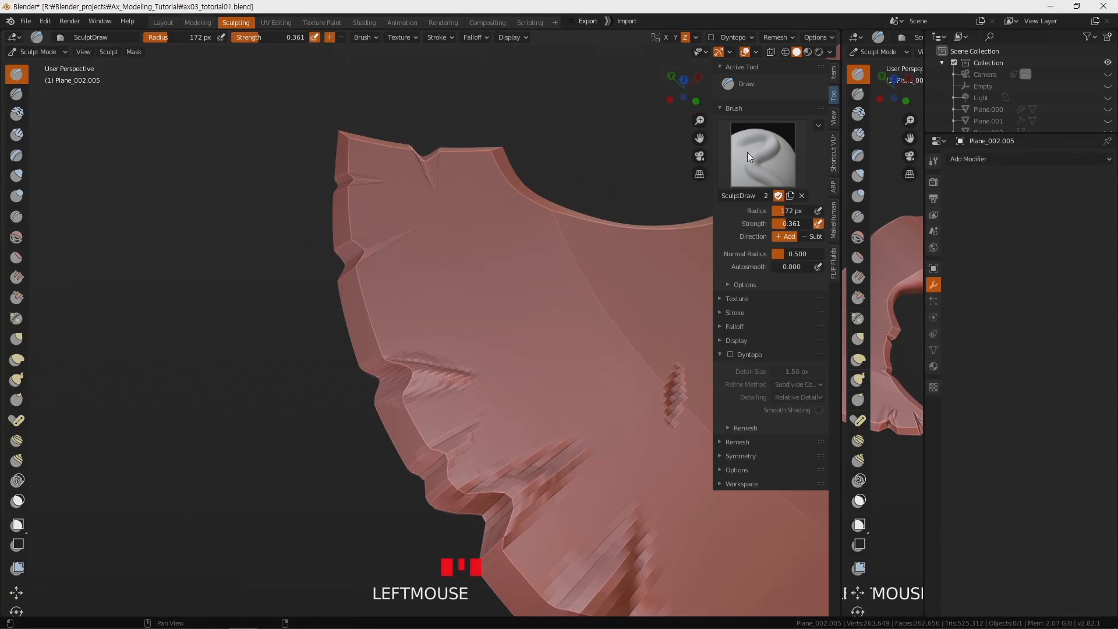
{"action": "key", "text": "f"}
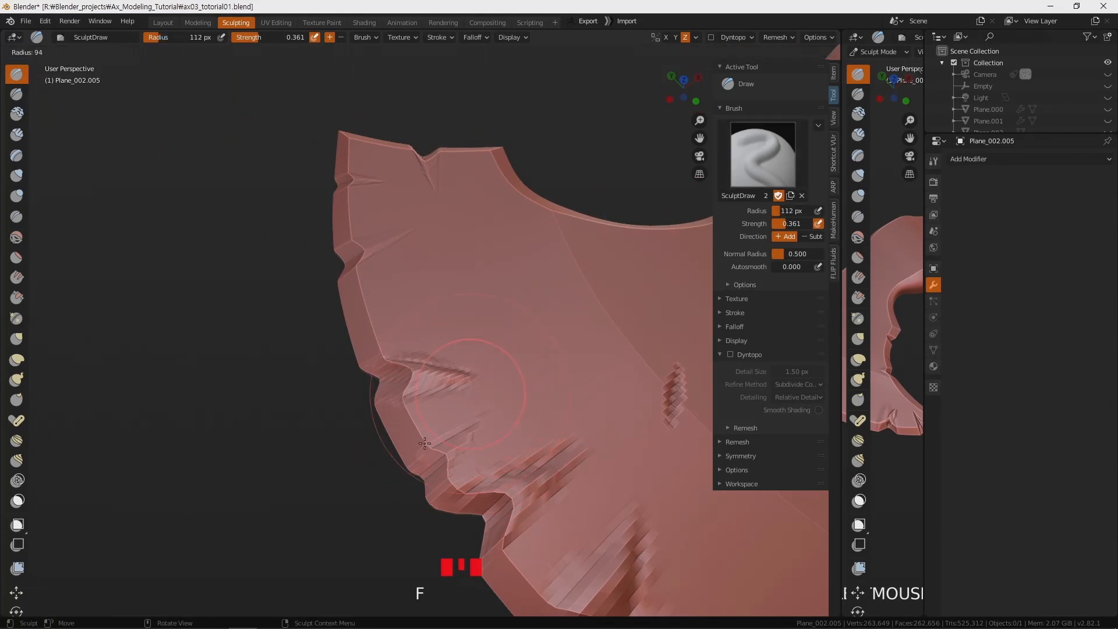
{"action": "left_click", "coordinate": [386, 477]}
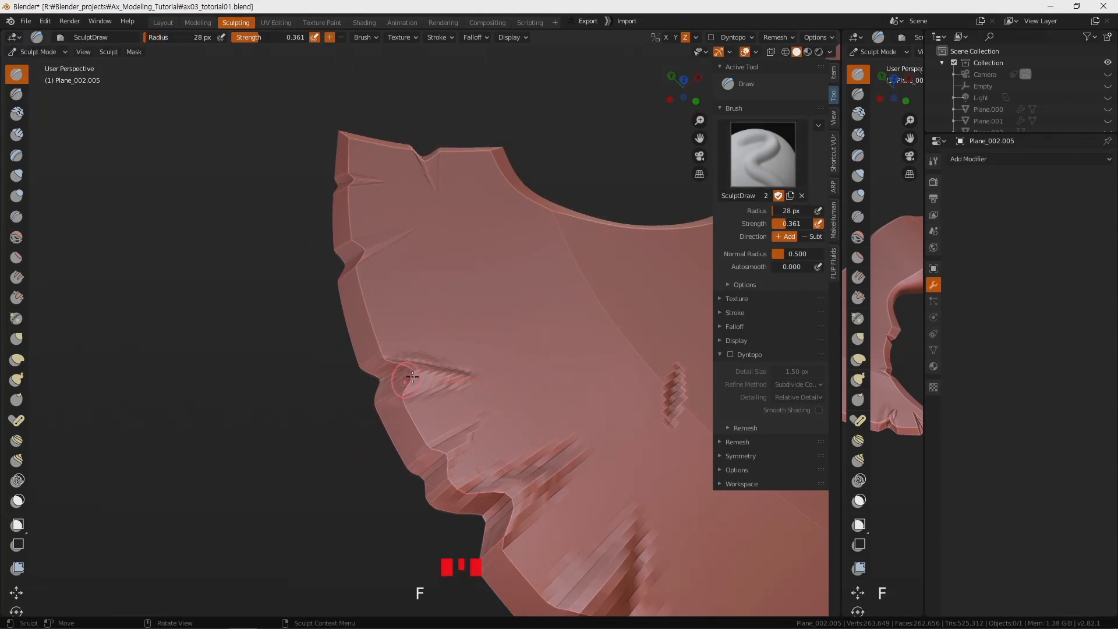
Sculpt soft dents into the three notches along the upper cutting edge with the Draw brush inverted, smoothing the lowest one.
{"action": "double_click", "coordinate": [409, 376]}
{"action": "left_click", "coordinate": [411, 378], "text": "alt"}
{"action": "left_click", "coordinate": [422, 377], "text": "ctrl"}
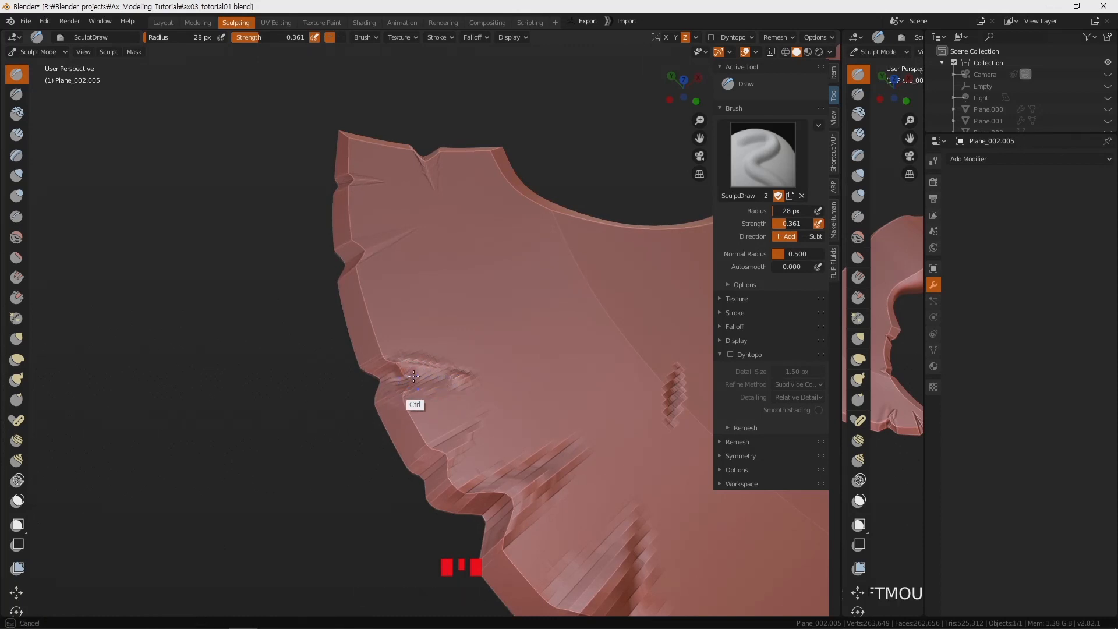
{"action": "mouse_move", "coordinate": [394, 376]}
{"action": "left_mouse_down", "text": "ctrl"}
{"action": "mouse_move", "coordinate": [379, 380]}
{"action": "mouse_move", "coordinate": [413, 362]}
{"action": "mouse_move", "coordinate": [468, 376]}
{"action": "mouse_move", "coordinate": [404, 391]}
{"action": "mouse_move", "coordinate": [393, 370]}
{"action": "left_mouse_up", "text": "ctrl"}
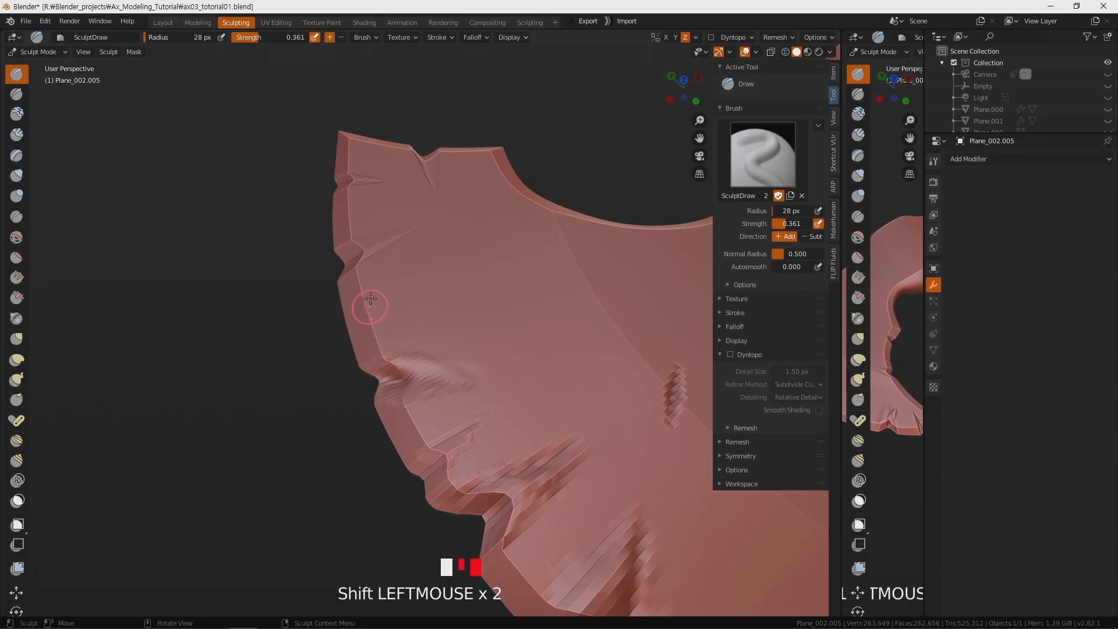
{"action": "left_click_drag", "start_coordinate": [358, 250], "coordinate": [378, 249], "text": "ctrl"}
{"action": "mouse_move", "coordinate": [351, 169]}
{"action": "left_mouse_down", "text": "ctrl"}
{"action": "mouse_move", "coordinate": [350, 179]}
{"action": "mouse_move", "coordinate": [368, 177]}
{"action": "left_mouse_up", "text": "ctrl"}
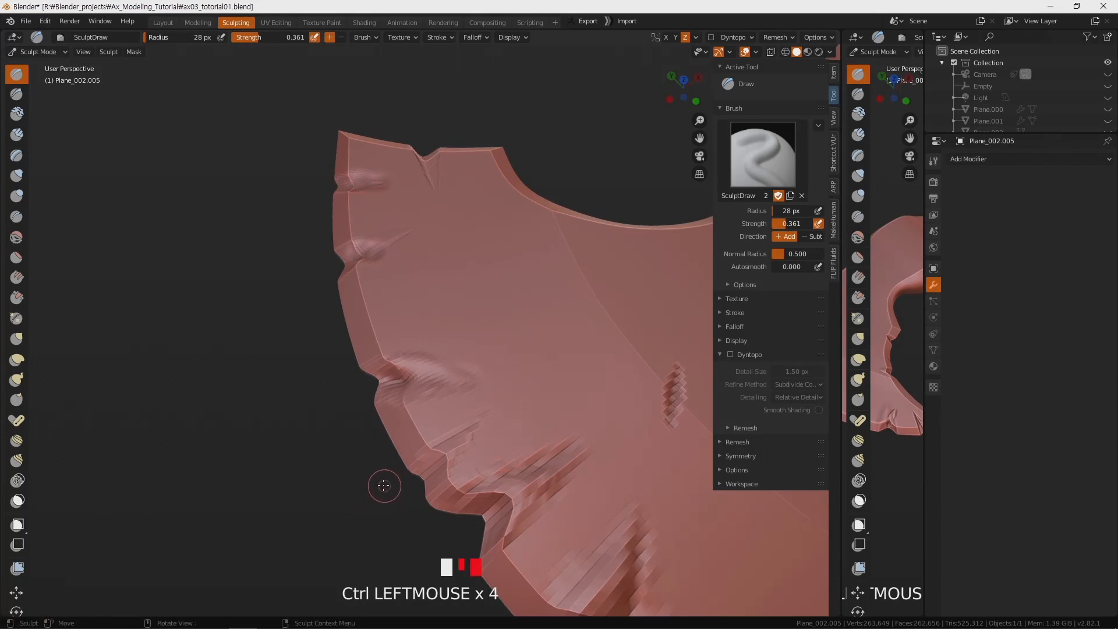
Work the large notch midway along the cutting edge and press round dents into the blade face with the inverted Draw brush.
{"action": "middle_click_drag", "start_coordinate": [457, 560], "coordinate": [262, 437], "text": "alt"}
{"action": "middle_click_drag", "start_coordinate": [390, 456], "coordinate": [647, 559]}
{"action": "middle_click_drag", "start_coordinate": [795, 551], "coordinate": [437, 407], "text": "shift"}
{"action": "scroll", "coordinate": [491, 449], "scroll_direction": "down", "scroll_amount": 3}
{"action": "mouse_move", "coordinate": [614, 480]}
{"action": "middle_mouse_down", "text": "shift"}
{"action": "mouse_move", "coordinate": [498, 487]}
{"action": "mouse_move", "coordinate": [393, 452]}
{"action": "middle_mouse_up", "text": "shift"}
{"action": "scroll", "coordinate": [445, 474], "scroll_direction": "down", "scroll_amount": 2}
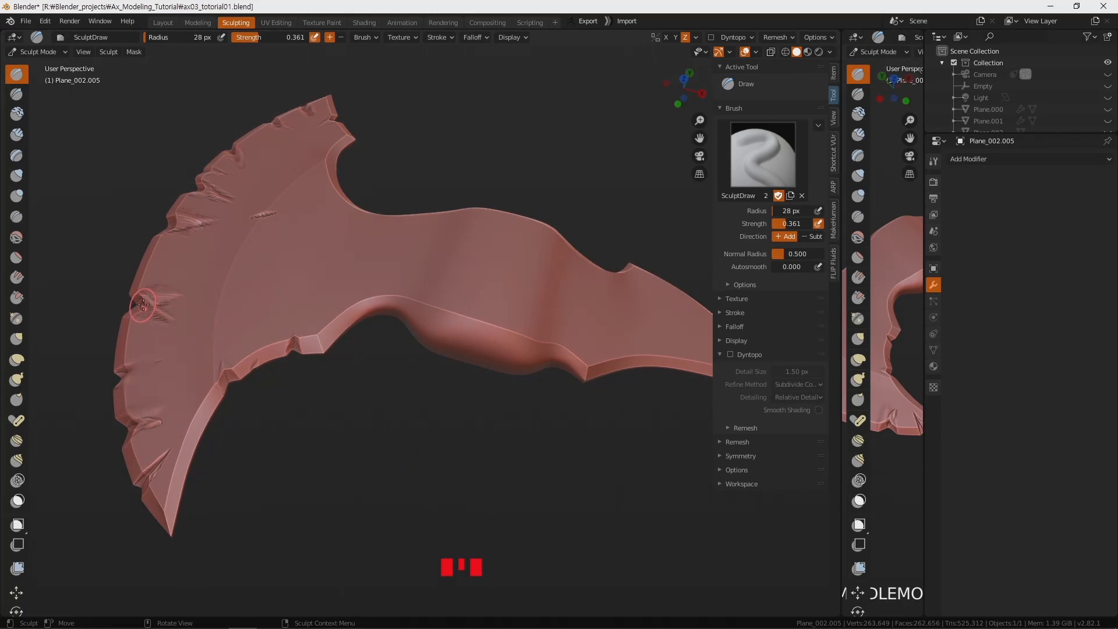
{"action": "mouse_move", "coordinate": [144, 300]}
{"action": "left_mouse_down"}
{"action": "mouse_move", "coordinate": [158, 294]}
{"action": "mouse_move", "coordinate": [146, 302]}
{"action": "left_mouse_up"}
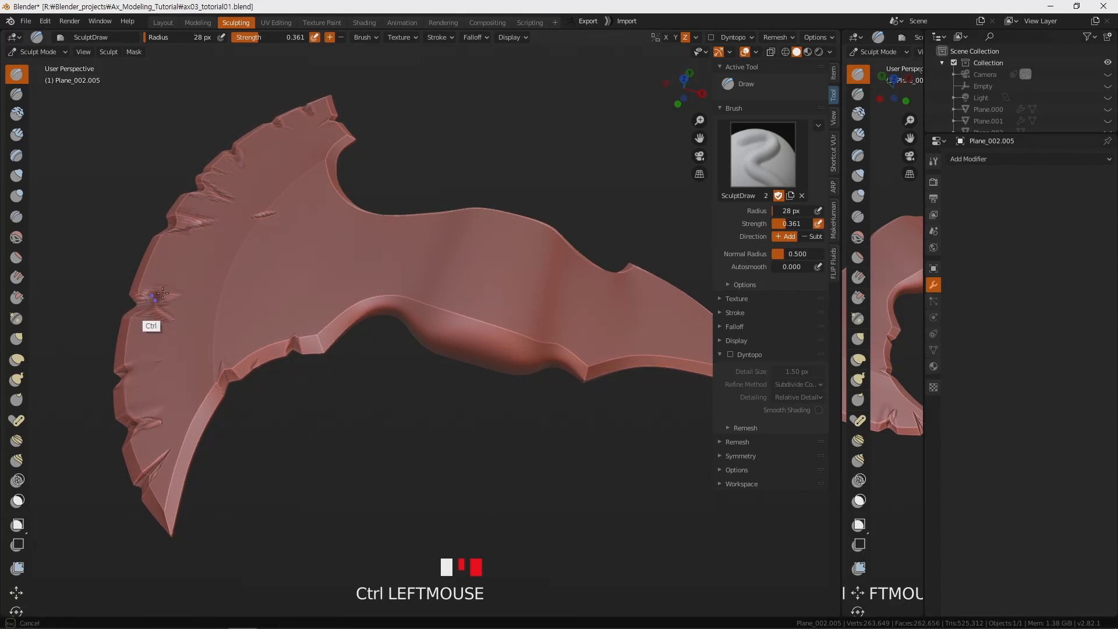
{"action": "left_click", "coordinate": [255, 268], "text": "ctrl"}
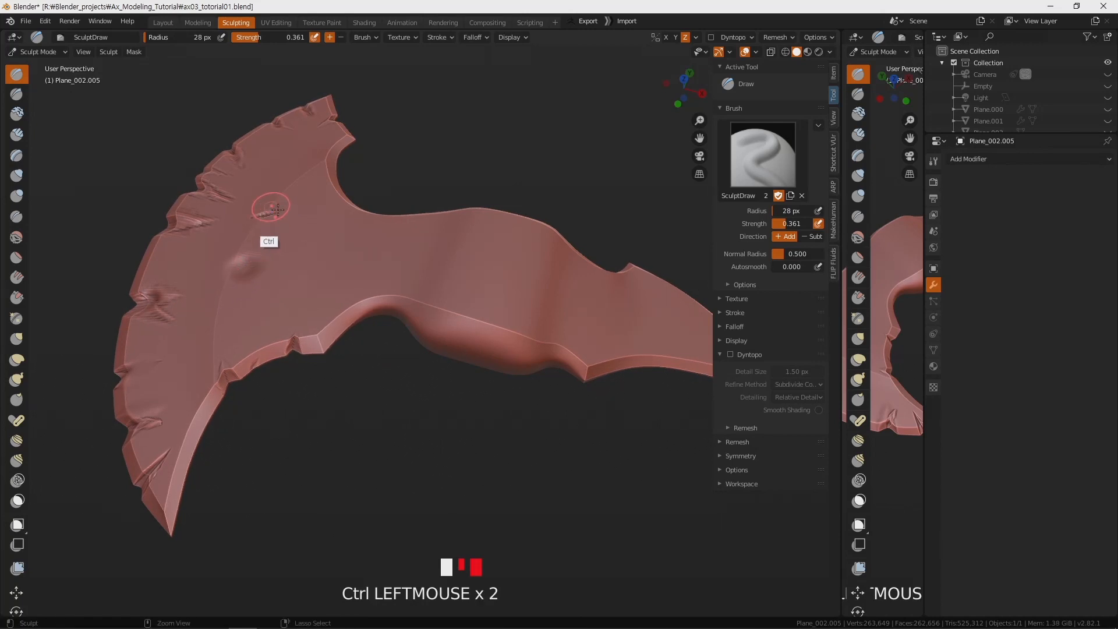
{"action": "left_click_drag", "start_coordinate": [177, 343], "coordinate": [188, 340], "text": "ctrl"}
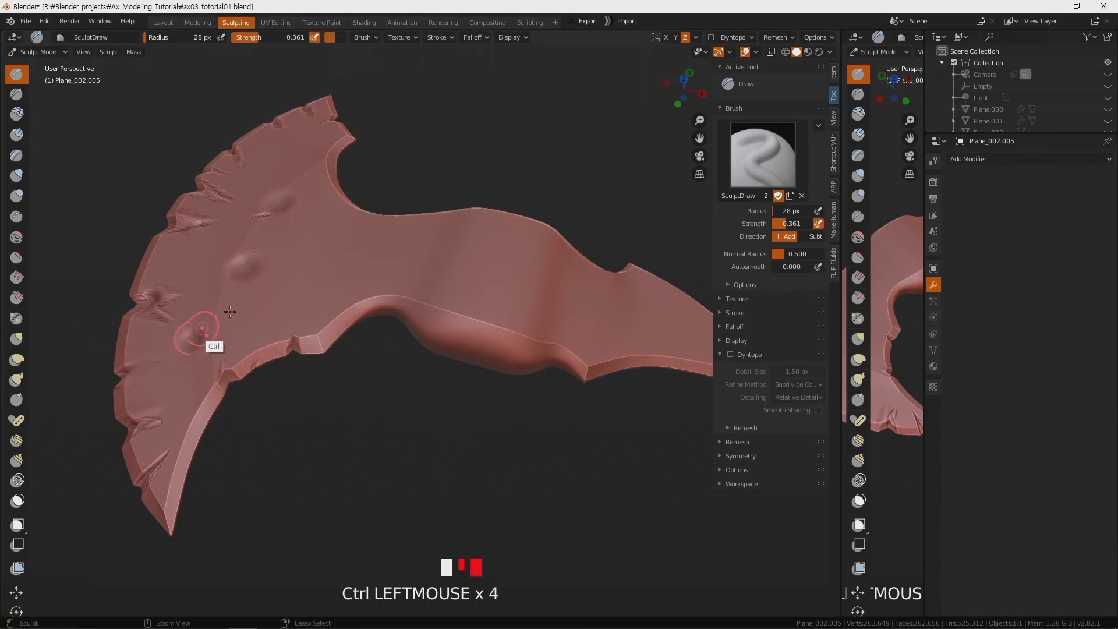
Press a cluster of shallow dents into the blade's neck with the inverted Draw brush.
{"action": "left_click", "coordinate": [442, 241], "text": "ctrl"}
{"action": "left_click", "coordinate": [457, 243], "text": "ctrl"}
{"action": "left_click", "coordinate": [454, 248], "text": "ctrl"}
{"action": "left_click", "coordinate": [438, 265], "text": "ctrl"}
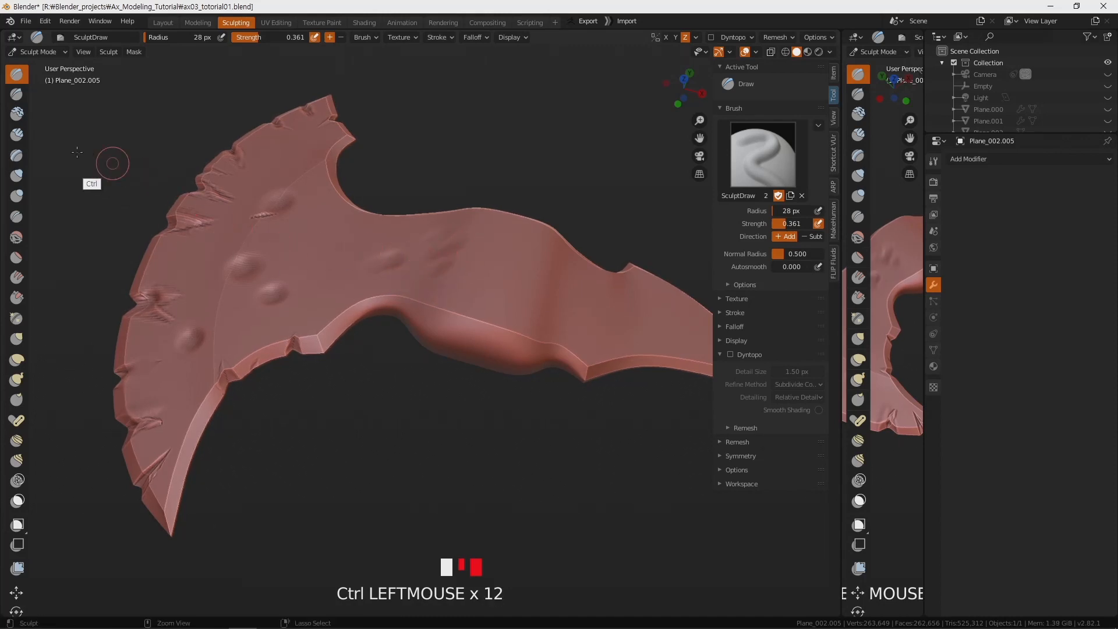
Reshape the blade's cutting edge and inner curve with the Grab brush at a 252 px radius, and reduce the radius to 49 px.
{"action": "left_click", "coordinate": [18, 340]}
{"action": "key", "text": "f"}
{"action": "key", "text": "f"}
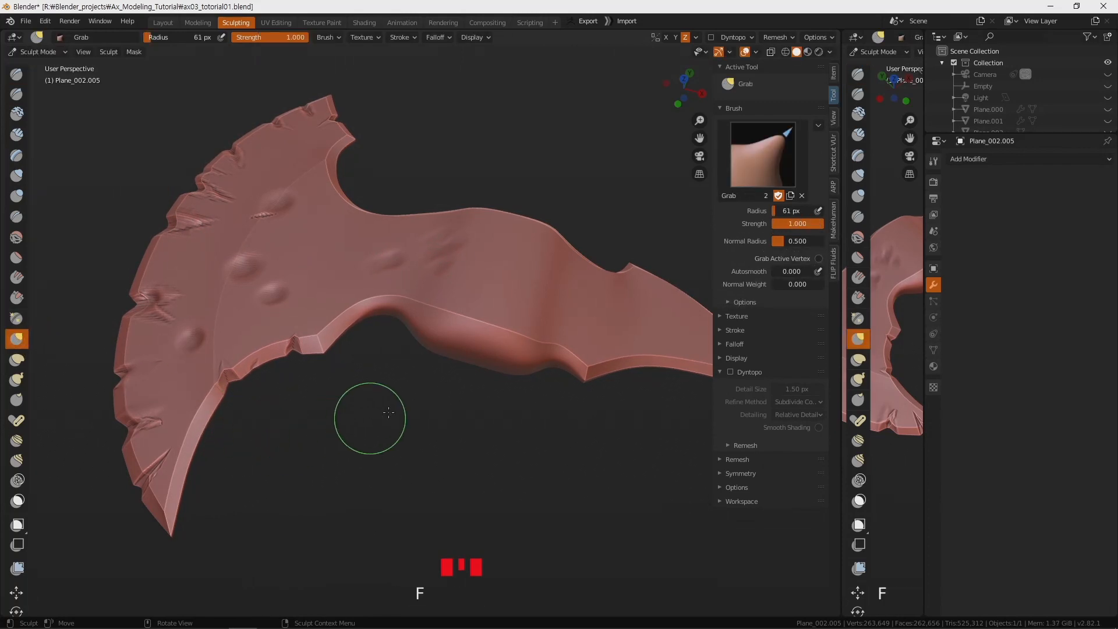
{"action": "left_click", "coordinate": [487, 449]}
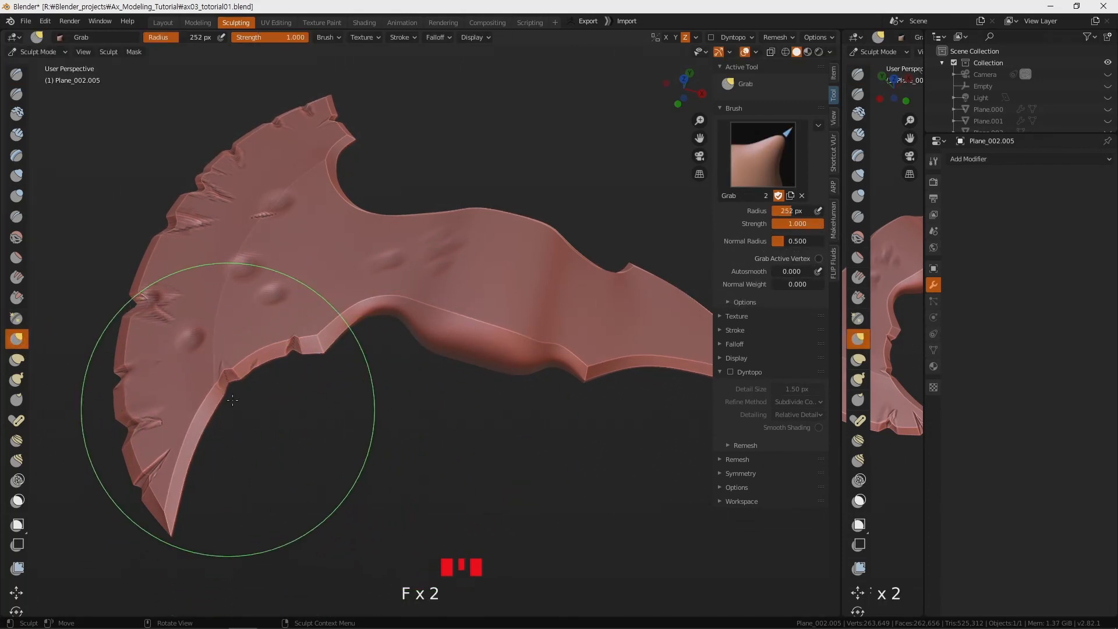
{"action": "mouse_move", "coordinate": [243, 374]}
{"action": "left_mouse_down"}
{"action": "mouse_move", "coordinate": [256, 390]}
{"action": "mouse_move", "coordinate": [229, 369]}
{"action": "mouse_move", "coordinate": [281, 325]}
{"action": "mouse_move", "coordinate": [212, 319]}
{"action": "mouse_move", "coordinate": [235, 349]}
{"action": "mouse_move", "coordinate": [108, 349]}
{"action": "mouse_move", "coordinate": [142, 304]}
{"action": "mouse_move", "coordinate": [135, 256]}
{"action": "mouse_move", "coordinate": [162, 262]}
{"action": "mouse_move", "coordinate": [352, 221]}
{"action": "left_mouse_up"}
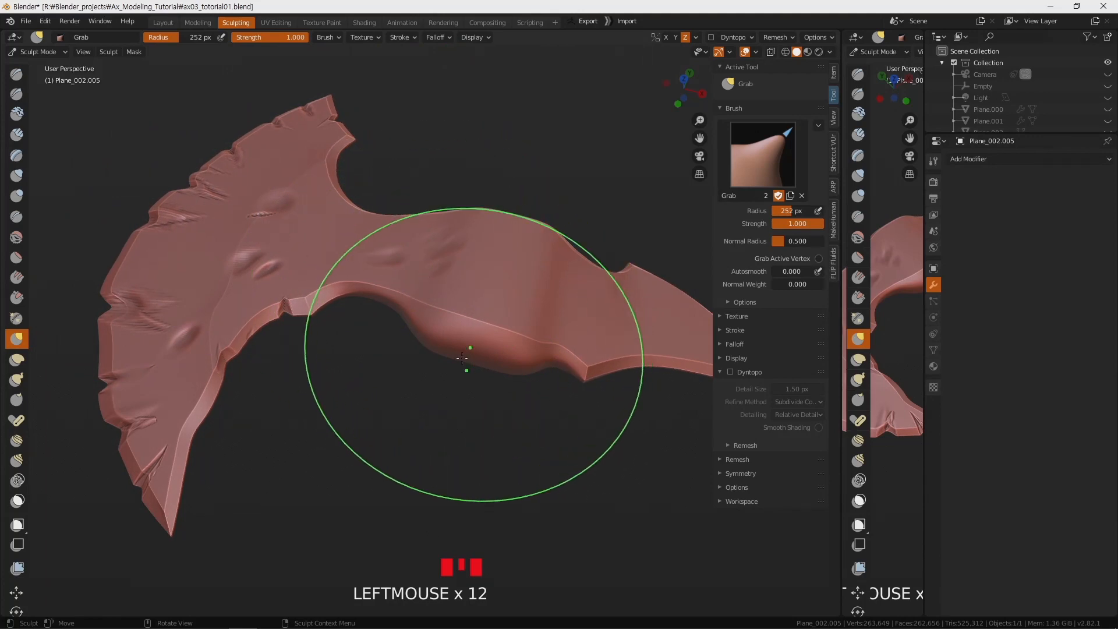
{"action": "key", "text": "f"}
{"action": "left_click", "coordinate": [430, 381]}
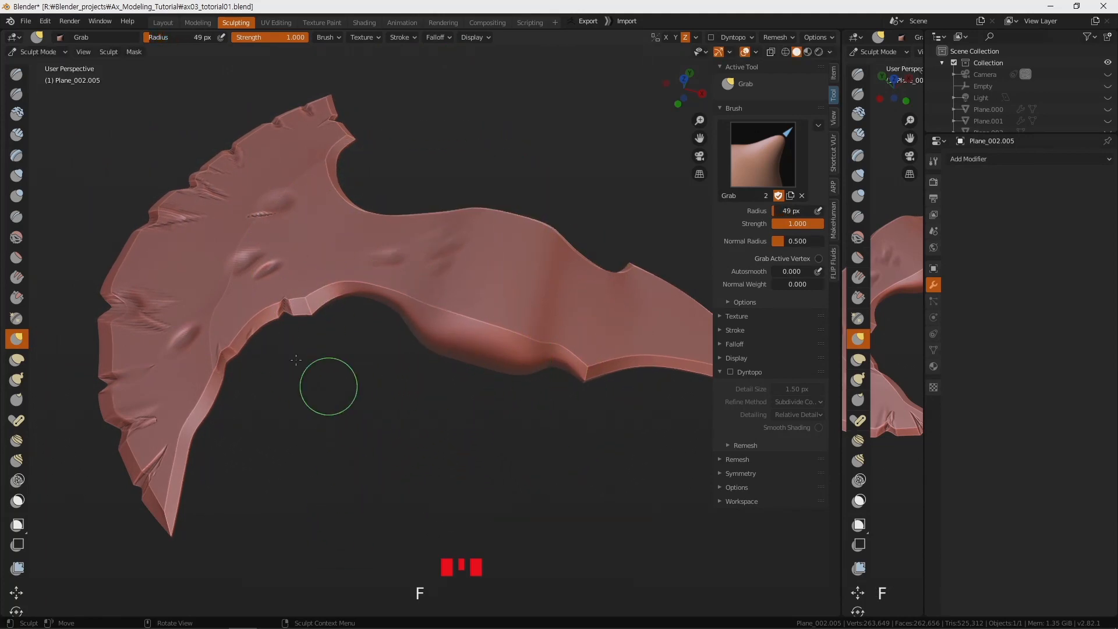
Try a Draw Sharp stroke across the thick part of the blade's neck and undo it.
{"action": "left_click", "coordinate": [17, 94]}
{"action": "mouse_move", "coordinate": [519, 324]}
{"action": "left_mouse_down"}
{"action": "mouse_move", "coordinate": [559, 287]}
{"action": "mouse_move", "coordinate": [554, 274]}
{"action": "left_mouse_up"}
{"action": "key", "text": "ctrl+z"}
{"action": "key", "text": "ctrl+z"}
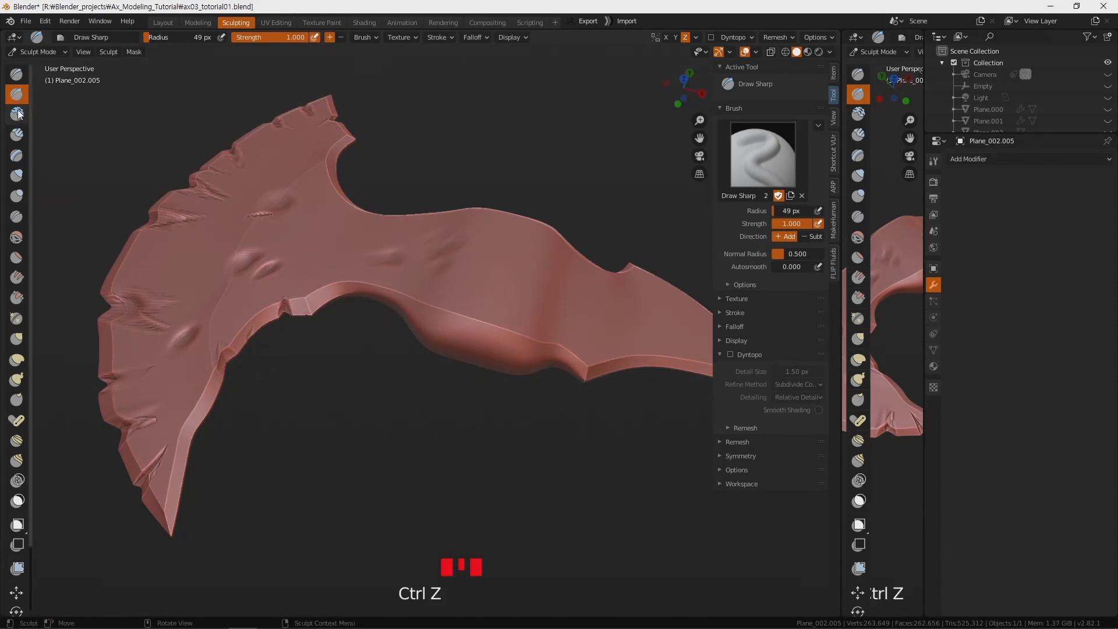
Build up uneven surface volume across the neck and toward the rear spike with the Clay brush at strength 0.500.
{"action": "left_click", "coordinate": [17, 114]}
{"action": "left_click_drag", "start_coordinate": [528, 273], "coordinate": [492, 280]}
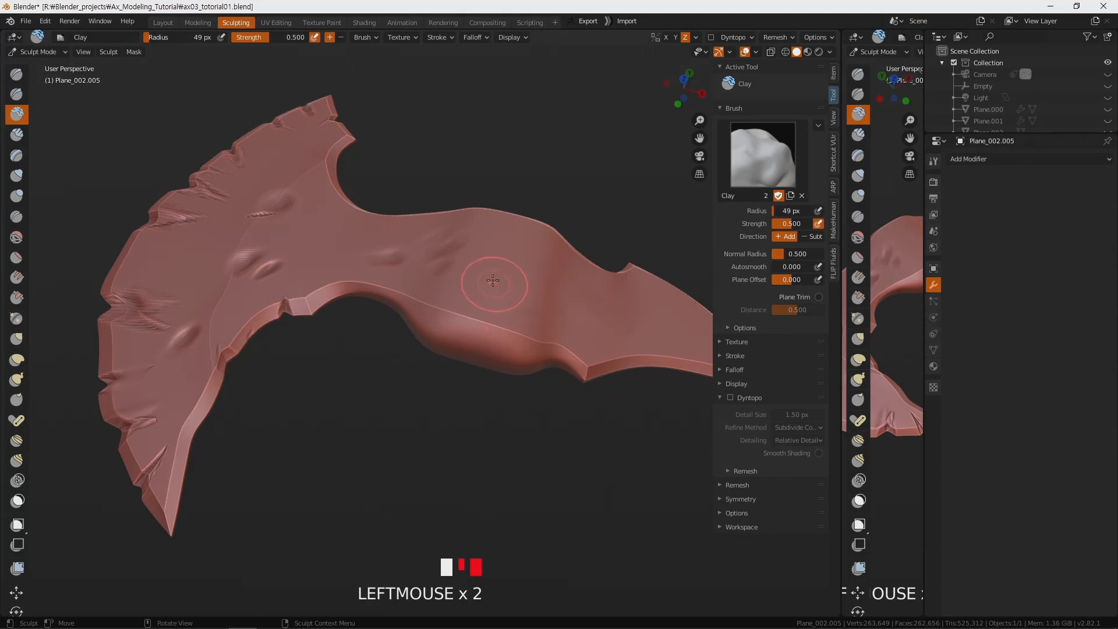
{"action": "mouse_move", "coordinate": [605, 319]}
{"action": "left_mouse_down"}
{"action": "mouse_move", "coordinate": [644, 325]}
{"action": "mouse_move", "coordinate": [623, 318]}
{"action": "left_mouse_up"}
{"action": "mouse_move", "coordinate": [502, 263]}
{"action": "left_mouse_down"}
{"action": "mouse_move", "coordinate": [557, 287]}
{"action": "mouse_move", "coordinate": [541, 300]}
{"action": "left_mouse_up"}
{"action": "mouse_move", "coordinate": [548, 238]}
{"action": "left_mouse_down"}
{"action": "mouse_move", "coordinate": [480, 229]}
{"action": "mouse_move", "coordinate": [451, 251]}
{"action": "mouse_move", "coordinate": [440, 295]}
{"action": "left_mouse_up"}
{"action": "left_click", "coordinate": [481, 439], "text": "alt"}
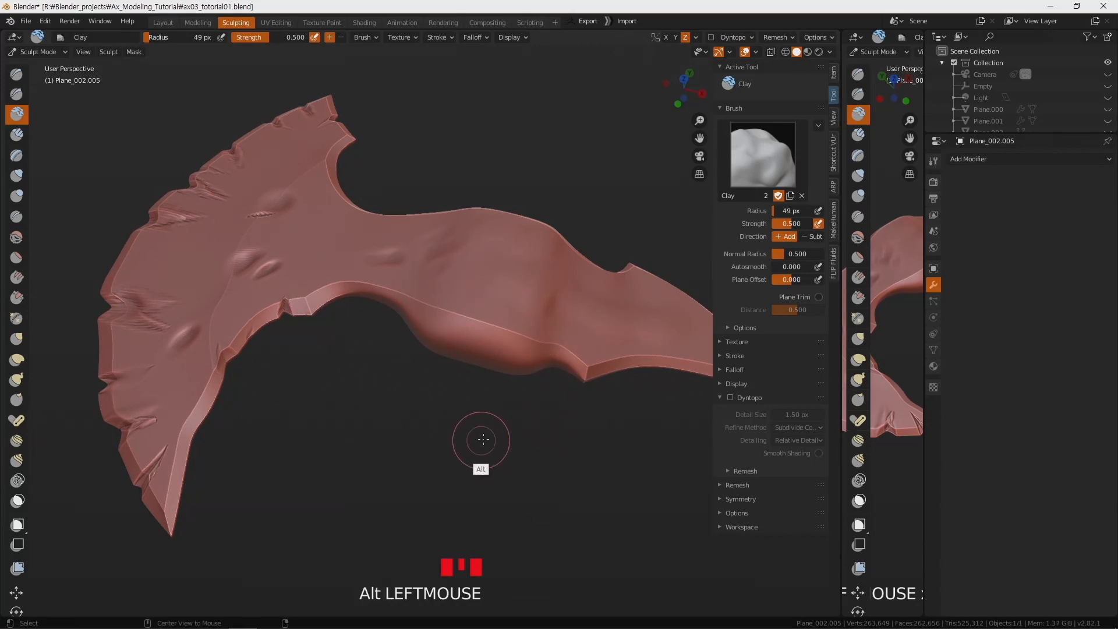
Stamp raised rubble chunks along the neck and the blade face with the Orb_rubble_04 Clay Strips brush.
{"action": "mouse_move", "coordinate": [489, 462]}
{"action": "middle_mouse_down"}
{"action": "mouse_move", "coordinate": [599, 511]}
{"action": "mouse_move", "coordinate": [463, 488]}
{"action": "mouse_move", "coordinate": [469, 474]}
{"action": "mouse_move", "coordinate": [532, 457]}
{"action": "mouse_move", "coordinate": [369, 569]}
{"action": "middle_mouse_up"}
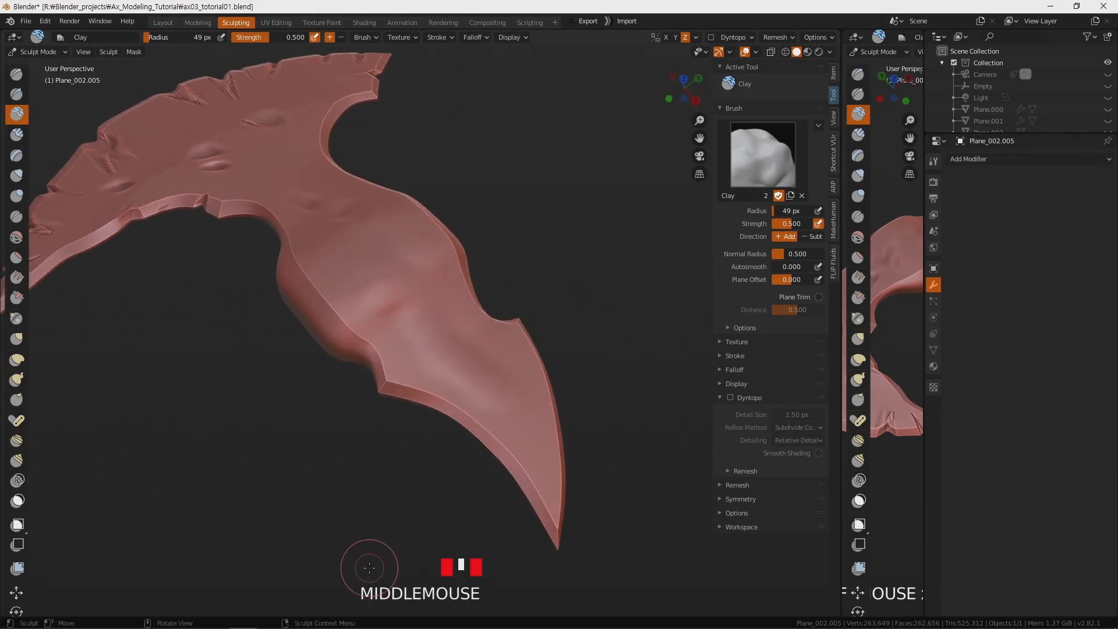
{"action": "left_click", "coordinate": [17, 135]}
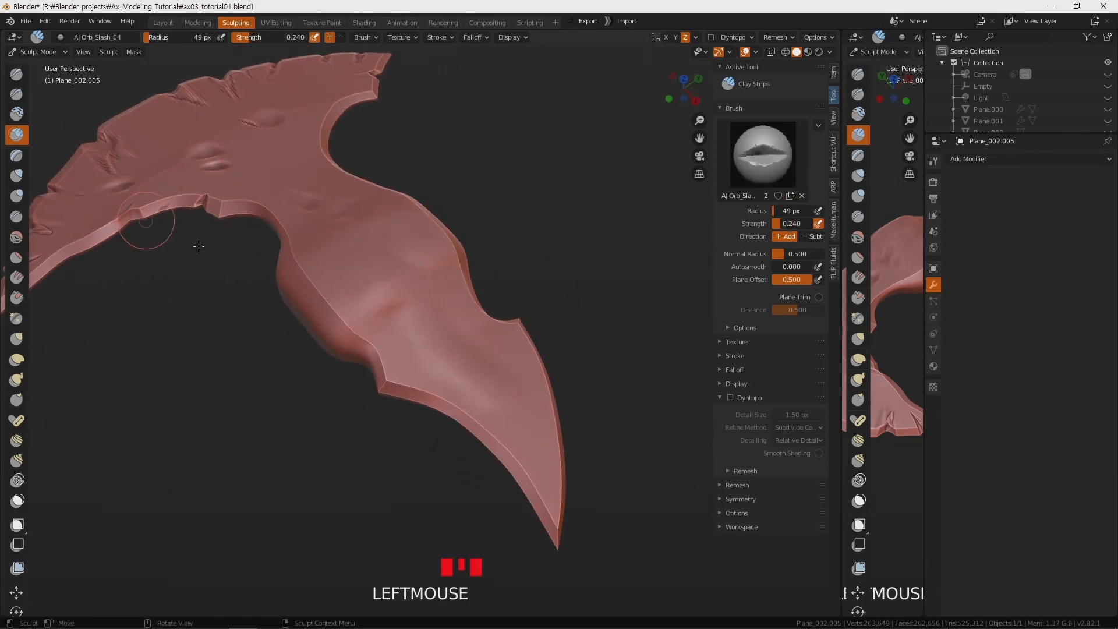
{"action": "left_click", "coordinate": [751, 156]}
{"action": "left_click", "coordinate": [591, 221]}
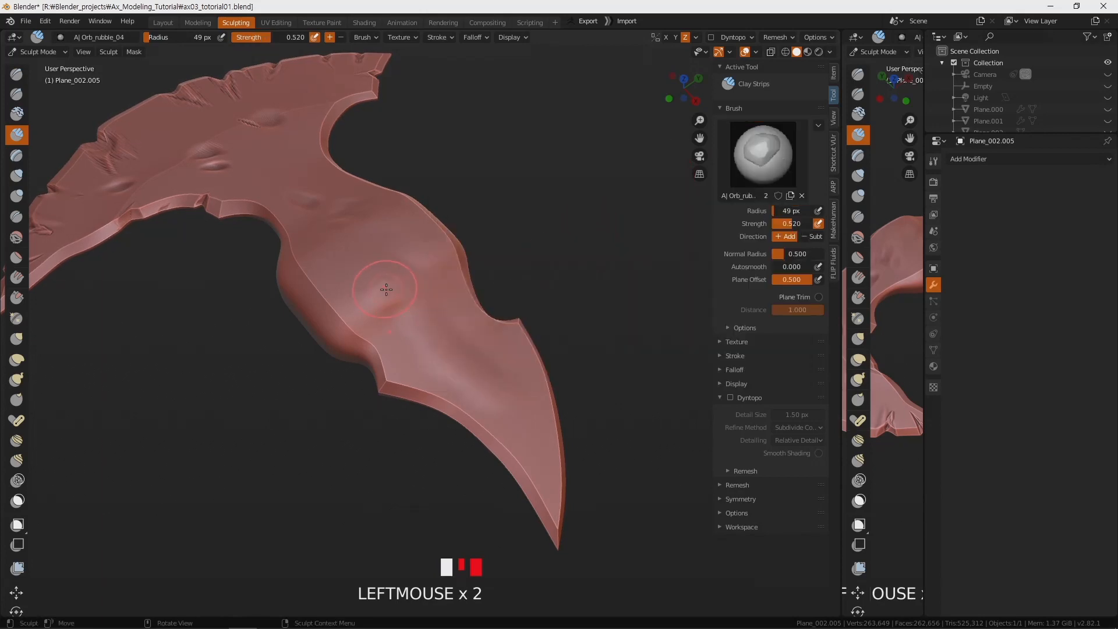
{"action": "left_click_drag", "start_coordinate": [417, 288], "coordinate": [411, 319]}
{"action": "left_click", "coordinate": [341, 225]}
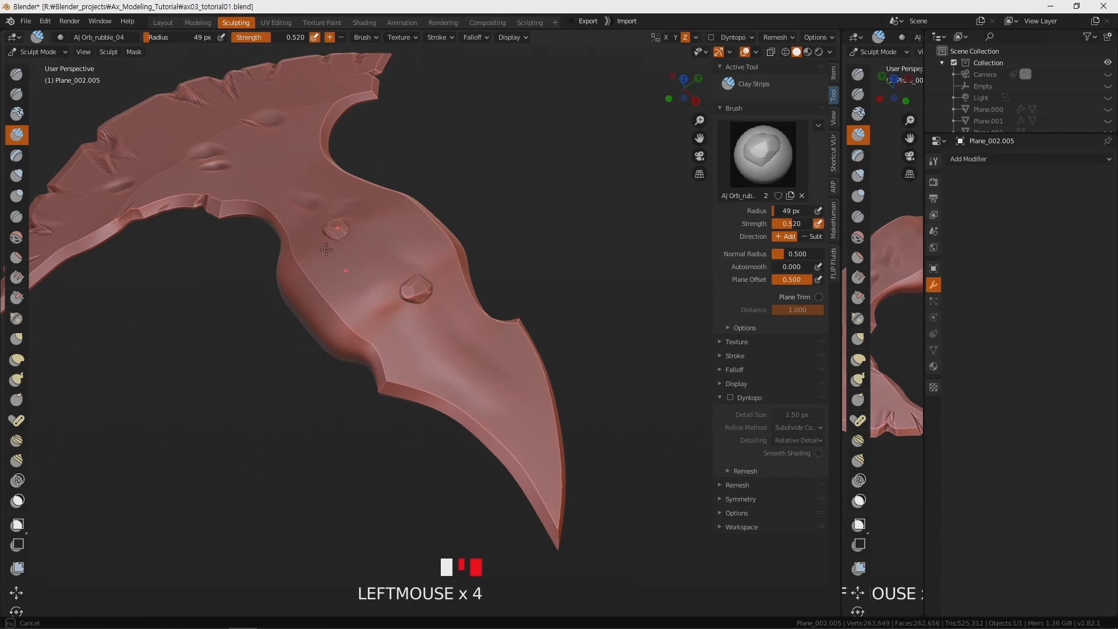
{"action": "left_click_drag", "start_coordinate": [374, 207], "coordinate": [364, 225]}
{"action": "left_click", "coordinate": [256, 153]}
{"action": "left_click", "coordinate": [292, 106]}
{"action": "mouse_move", "coordinate": [200, 154]}
{"action": "left_mouse_down"}
{"action": "mouse_move", "coordinate": [218, 160]}
{"action": "mouse_move", "coordinate": [154, 183]}
{"action": "left_mouse_up"}
Switch to the standard Clay Strips brush and layer rough strokes over the neck and rear spike.
{"action": "left_click", "coordinate": [758, 128]}
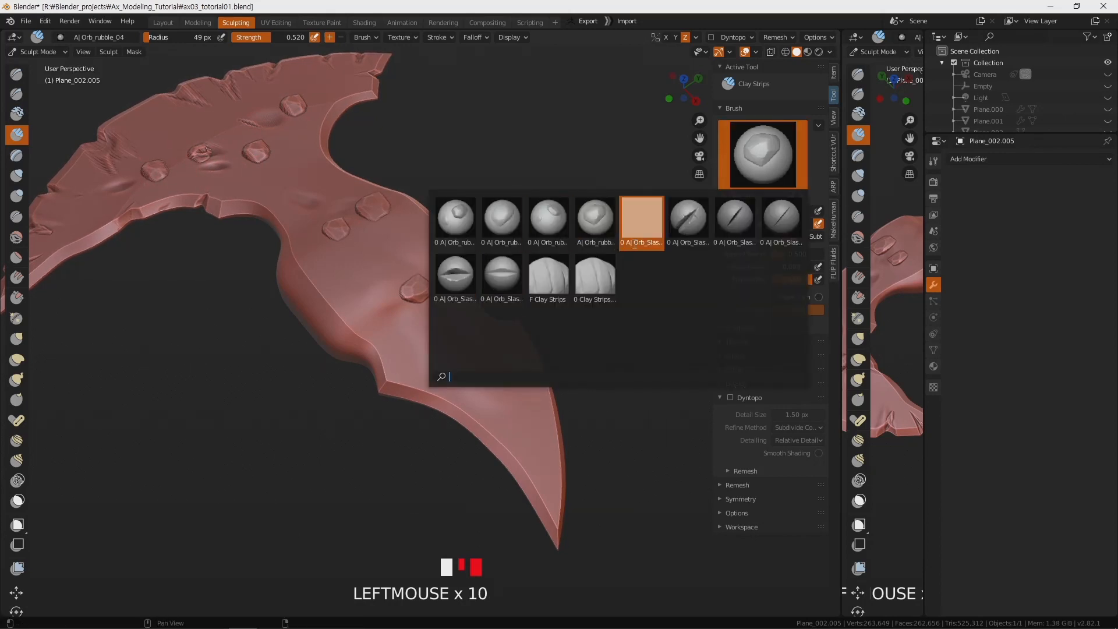
{"action": "left_click", "coordinate": [553, 290]}
{"action": "left_click_drag", "start_coordinate": [413, 330], "coordinate": [493, 386]}
{"action": "mouse_move", "coordinate": [355, 243]}
{"action": "left_mouse_down"}
{"action": "mouse_move", "coordinate": [383, 300]}
{"action": "mouse_move", "coordinate": [352, 271]}
{"action": "mouse_move", "coordinate": [377, 267]}
{"action": "mouse_move", "coordinate": [413, 337]}
{"action": "left_mouse_up"}
{"action": "mouse_move", "coordinate": [404, 314]}
{"action": "left_mouse_down"}
{"action": "mouse_move", "coordinate": [399, 344]}
{"action": "mouse_move", "coordinate": [428, 317]}
{"action": "mouse_move", "coordinate": [445, 370]}
{"action": "mouse_move", "coordinate": [479, 388]}
{"action": "mouse_move", "coordinate": [485, 350]}
{"action": "mouse_move", "coordinate": [429, 312]}
{"action": "mouse_move", "coordinate": [447, 295]}
{"action": "mouse_move", "coordinate": [433, 321]}
{"action": "mouse_move", "coordinate": [424, 283]}
{"action": "mouse_move", "coordinate": [416, 296]}
{"action": "mouse_move", "coordinate": [425, 319]}
{"action": "mouse_move", "coordinate": [447, 302]}
{"action": "mouse_move", "coordinate": [416, 318]}
{"action": "mouse_move", "coordinate": [458, 333]}
{"action": "mouse_move", "coordinate": [429, 331]}
{"action": "mouse_move", "coordinate": [392, 280]}
{"action": "mouse_move", "coordinate": [401, 285]}
{"action": "left_mouse_up"}
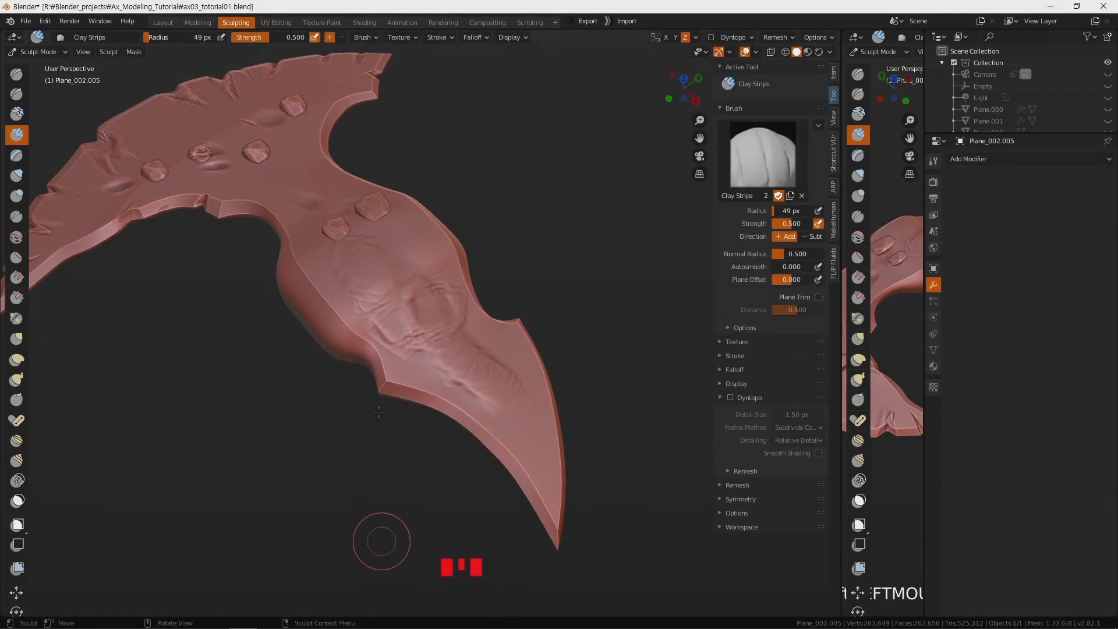
Review the whole sculpted blade and unhide Plane_002.004 in the scene.
{"action": "middle_click_drag", "start_coordinate": [340, 434], "coordinate": [469, 375]}
{"action": "scroll", "coordinate": [462, 386], "scroll_direction": "down", "scroll_amount": 2}
{"action": "scroll", "coordinate": [468, 362], "scroll_direction": "up", "scroll_amount": 1}
{"action": "scroll", "coordinate": [460, 368], "scroll_direction": "down", "scroll_amount": 1}
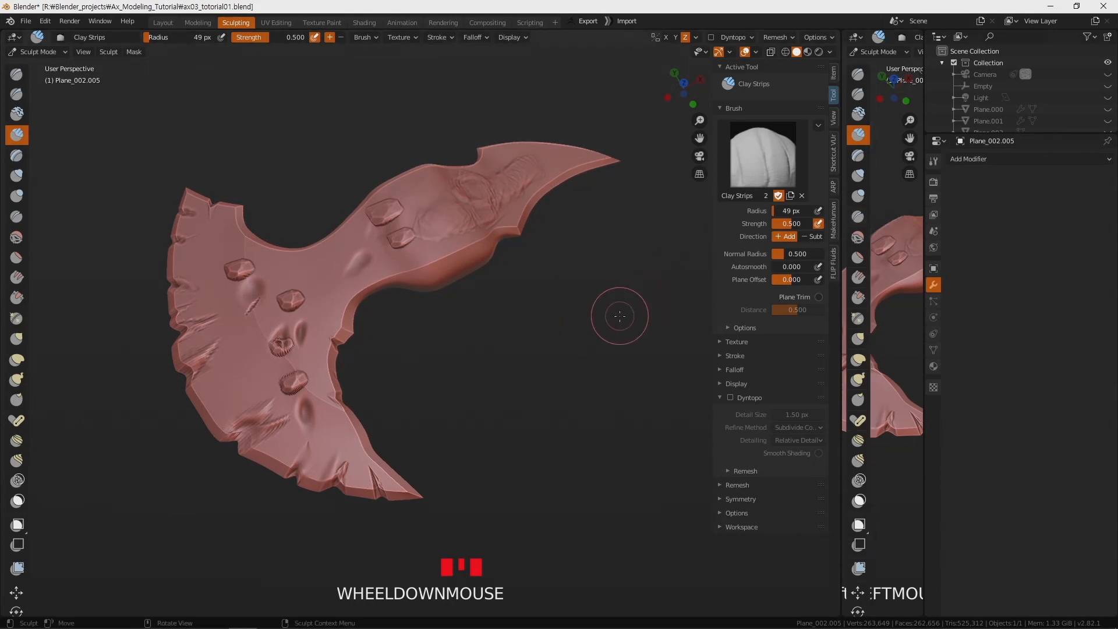
{"action": "scroll", "coordinate": [587, 322], "scroll_direction": "down", "scroll_amount": 2}
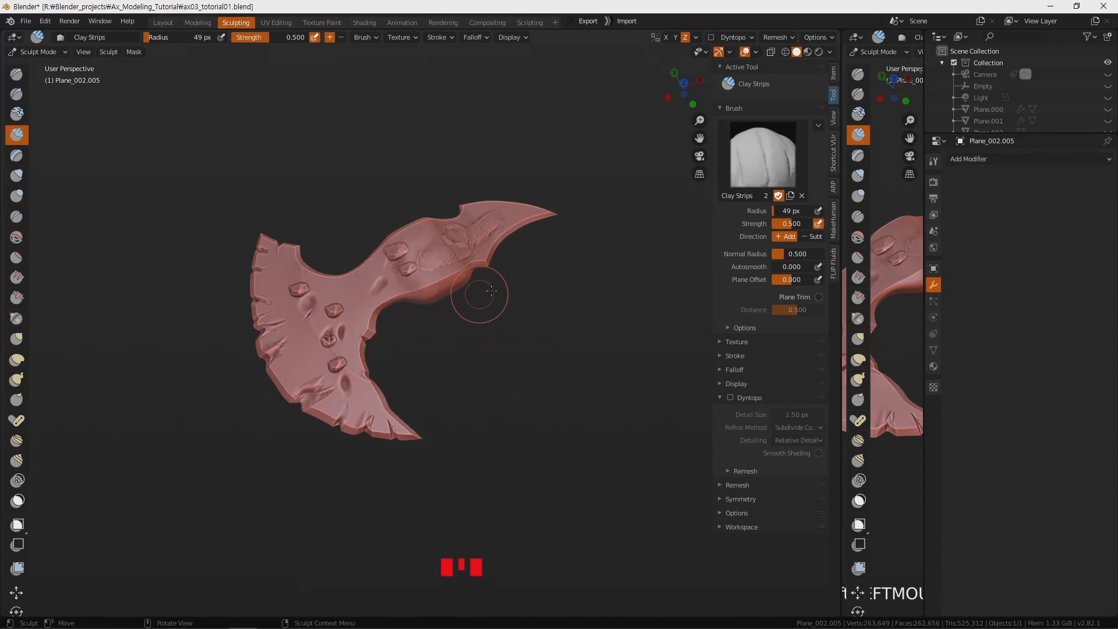
{"action": "scroll", "coordinate": [1042, 127], "scroll_direction": "down", "scroll_amount": 3}
{"action": "scroll", "coordinate": [1053, 117], "scroll_direction": "down", "scroll_amount": 14}
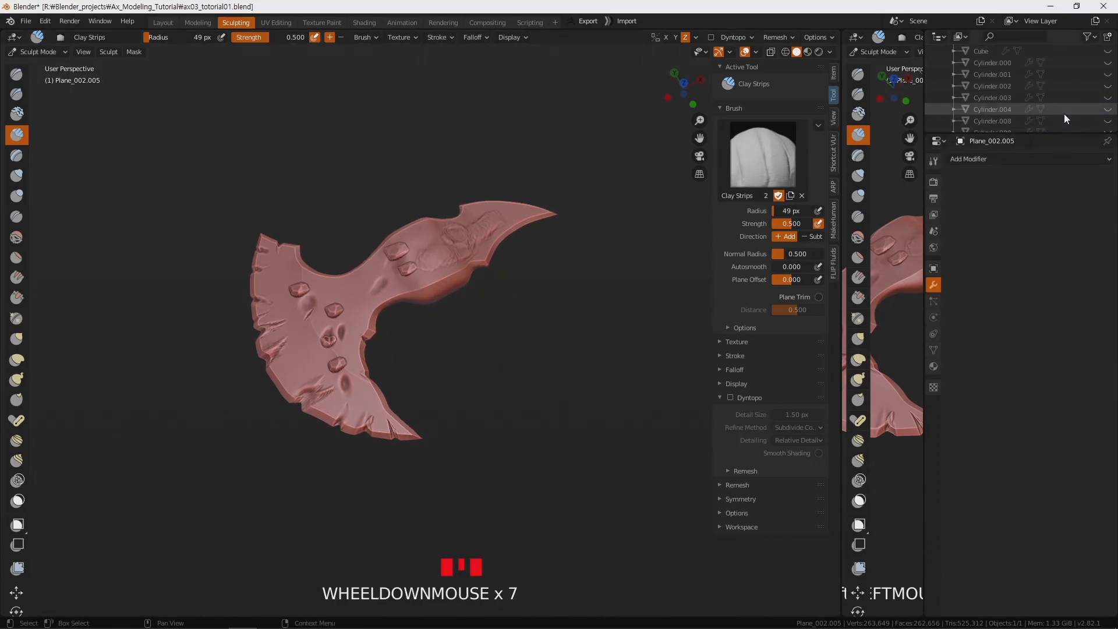
{"action": "scroll", "coordinate": [1052, 109], "scroll_direction": "up", "scroll_amount": 5}
{"action": "scroll", "coordinate": [1053, 107], "scroll_direction": "up", "scroll_amount": 3}
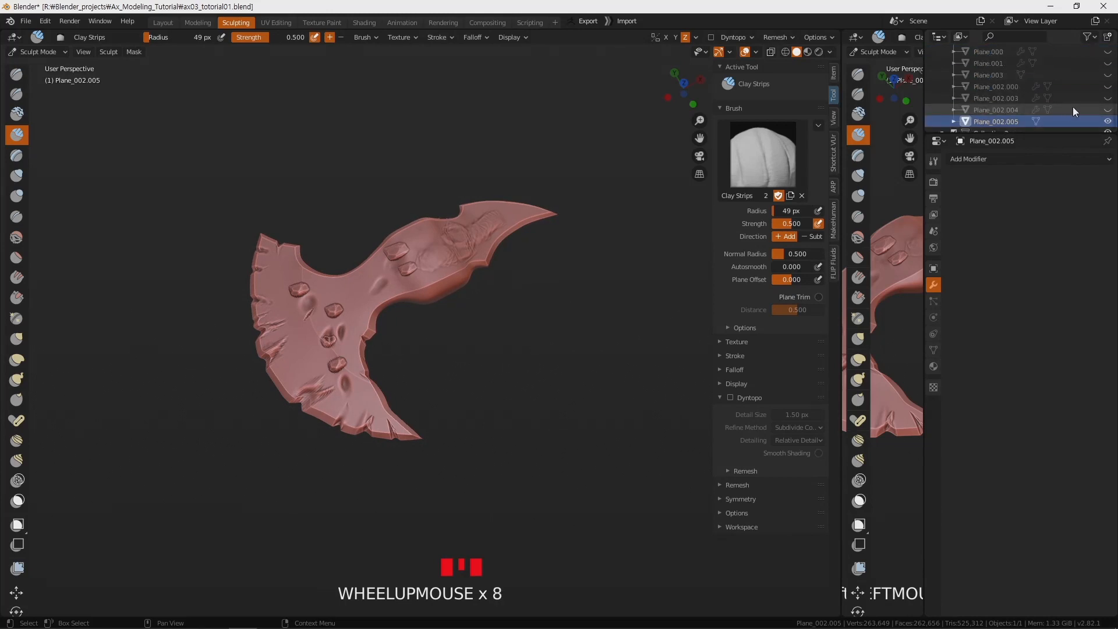
{"action": "scroll", "coordinate": [1070, 106], "scroll_direction": "down", "scroll_amount": 1}
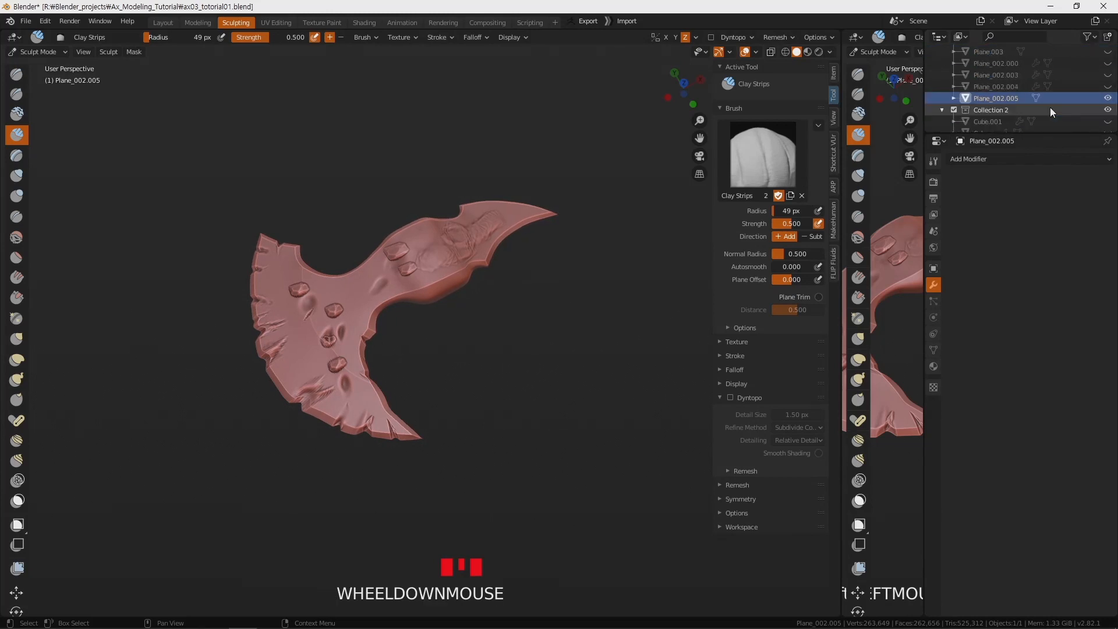
{"action": "left_click", "coordinate": [1106, 87]}
{"action": "middle_click_drag", "start_coordinate": [454, 303], "coordinate": [632, 269]}
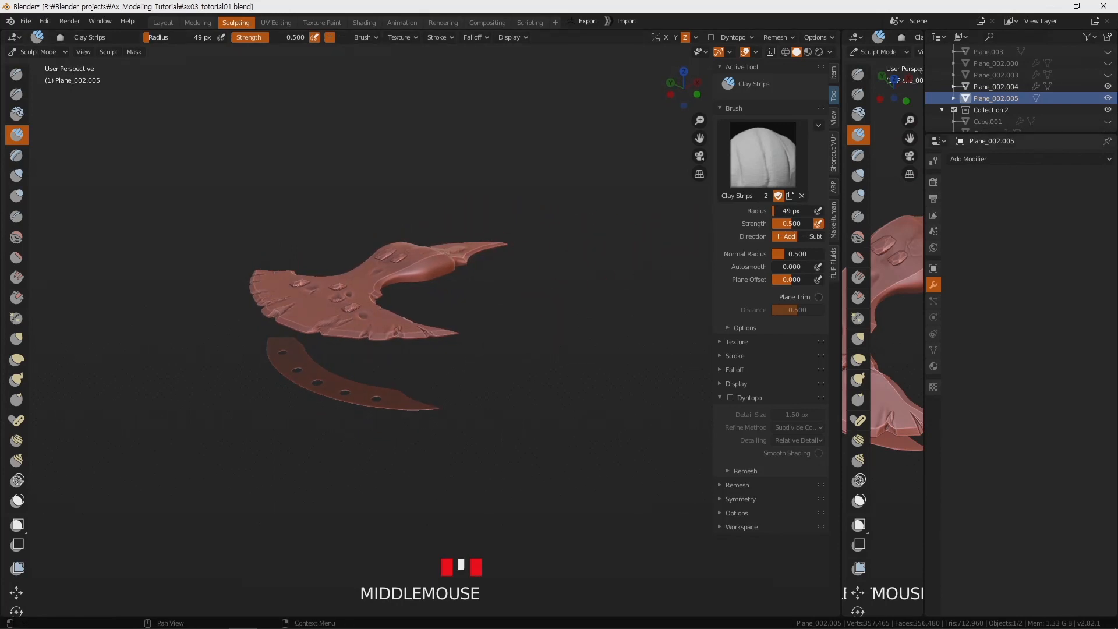
Toggle the visibility of Plane_002.005 off and on, and unhide Plane_002.003 for comparison.
{"action": "left_click", "coordinate": [1107, 97]}
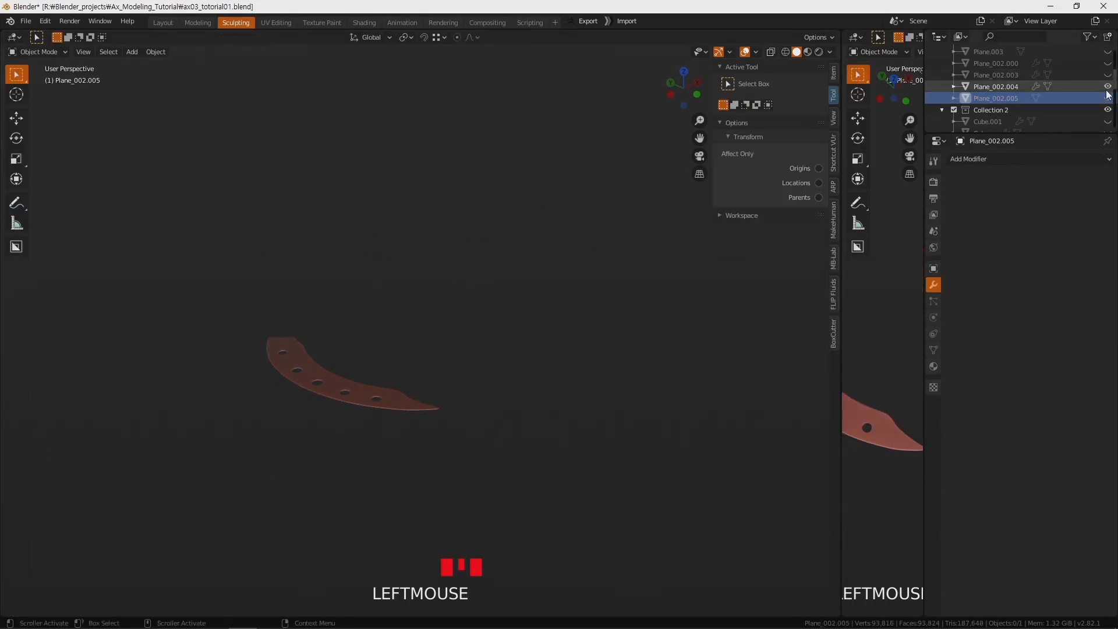
{"action": "left_click", "coordinate": [1107, 98]}
{"action": "left_click", "coordinate": [1108, 78]}
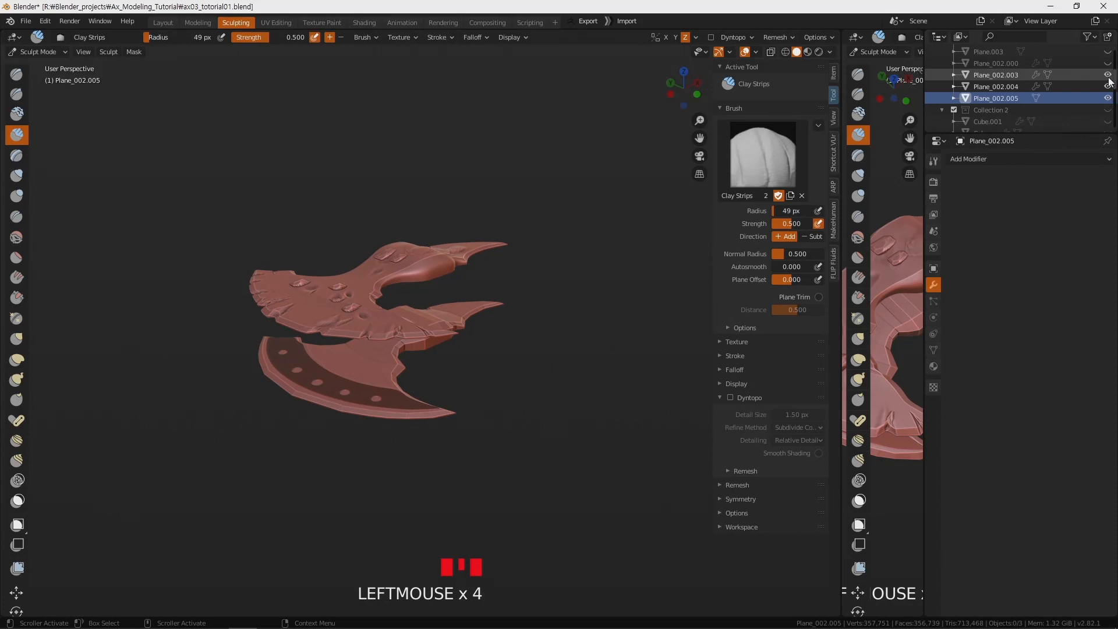
{"action": "left_click", "coordinate": [1108, 86]}
{"action": "middle_click_drag", "start_coordinate": [442, 355], "coordinate": [400, 349]}
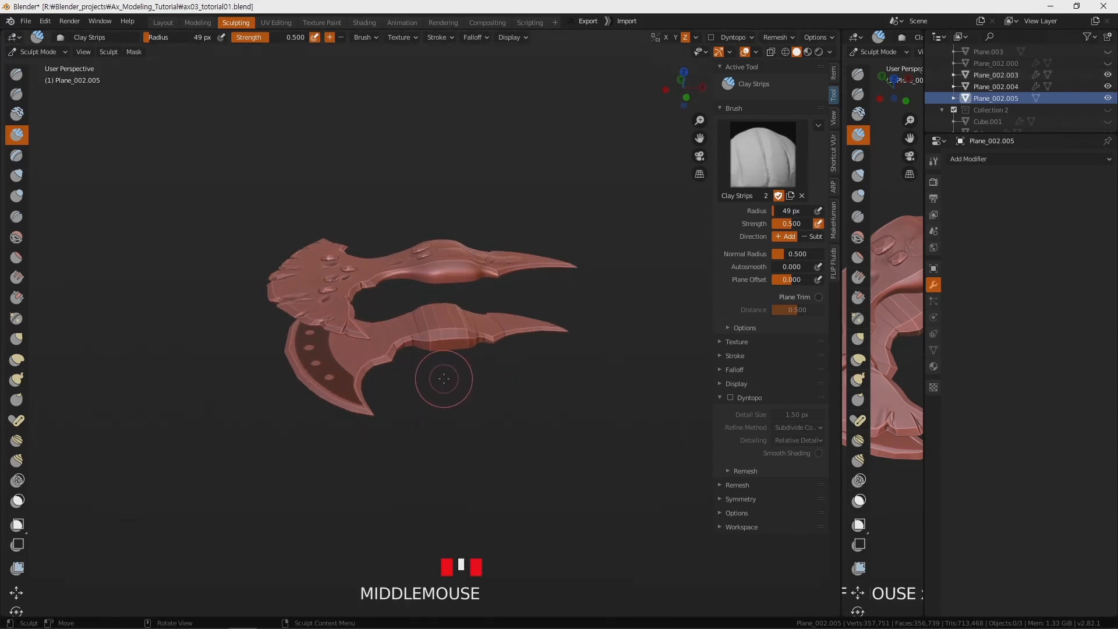
Return to Object Mode, select the low-poly blade Plane_002.003 and inspect it beside the sculpted copy.
{"action": "key", "text": "ctrl+Tab"}
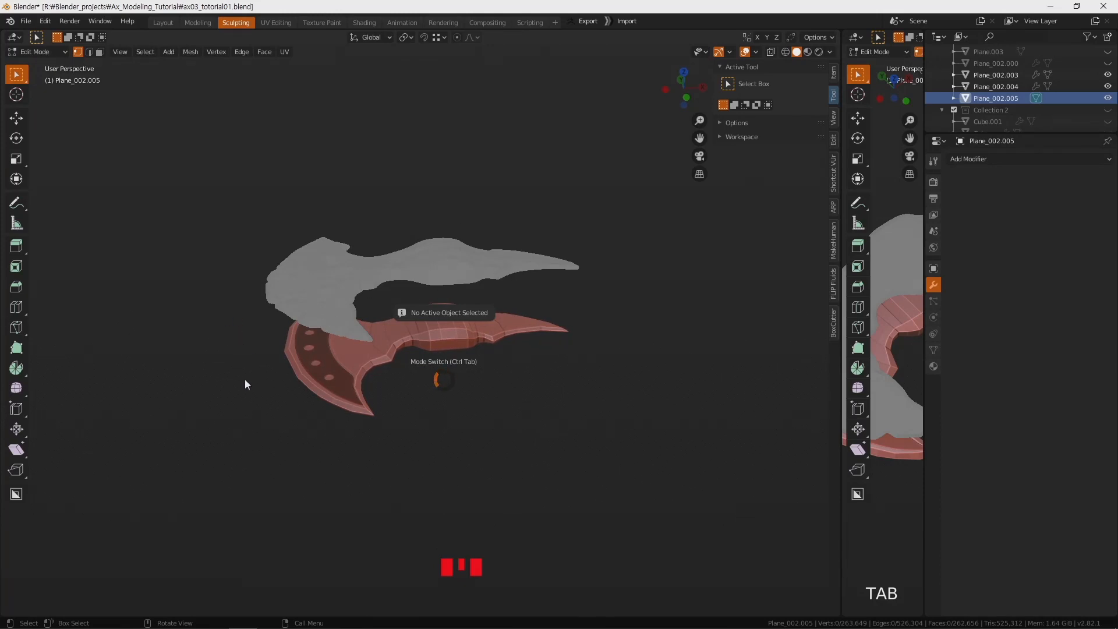
{"action": "left_click", "coordinate": [444, 392]}
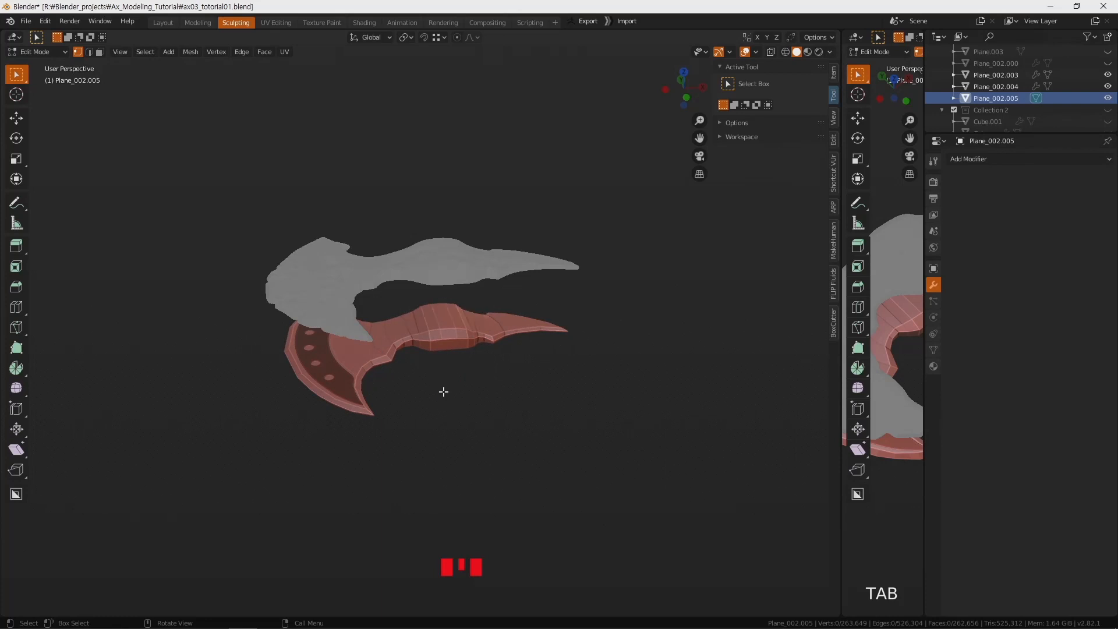
{"action": "left_click", "coordinate": [47, 53]}
{"action": "middle_click_drag", "start_coordinate": [397, 359], "coordinate": [375, 398]}
{"action": "left_click", "coordinate": [424, 339]}
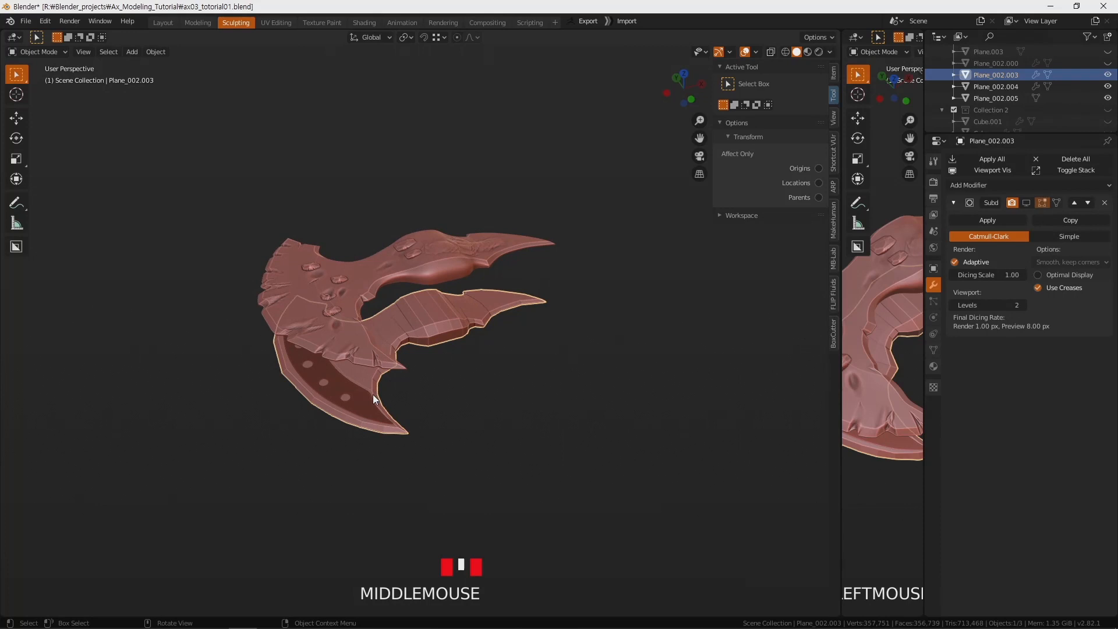
{"action": "scroll", "coordinate": [420, 372], "scroll_direction": "up", "scroll_amount": 2}
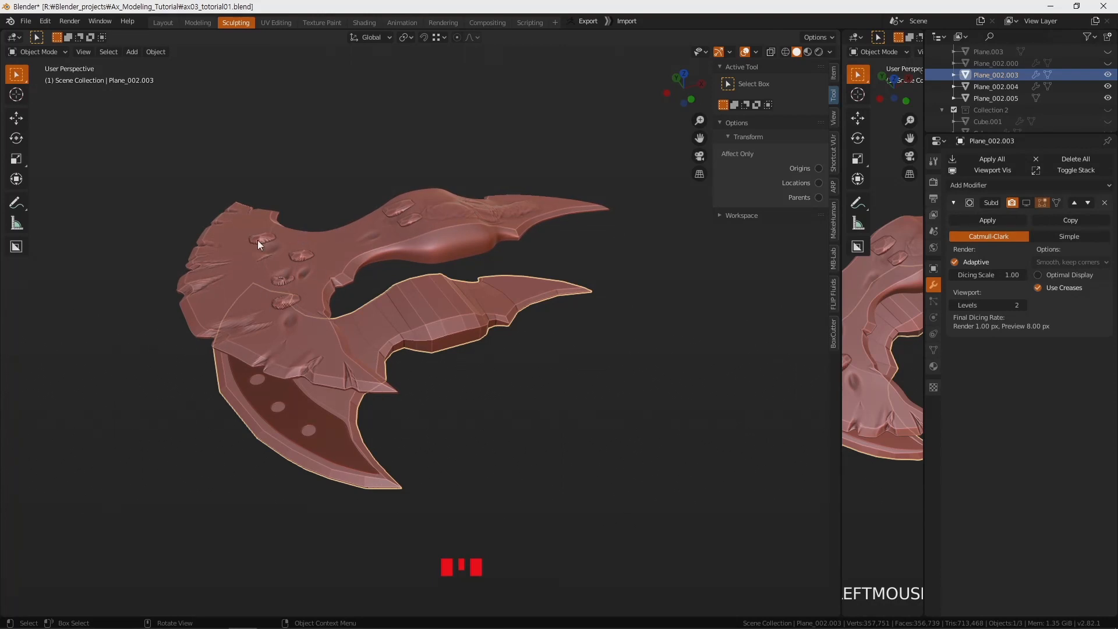
{"action": "middle_click_drag", "start_coordinate": [473, 322], "coordinate": [504, 340]}
{"action": "scroll", "coordinate": [499, 346], "scroll_direction": "up", "scroll_amount": 1}
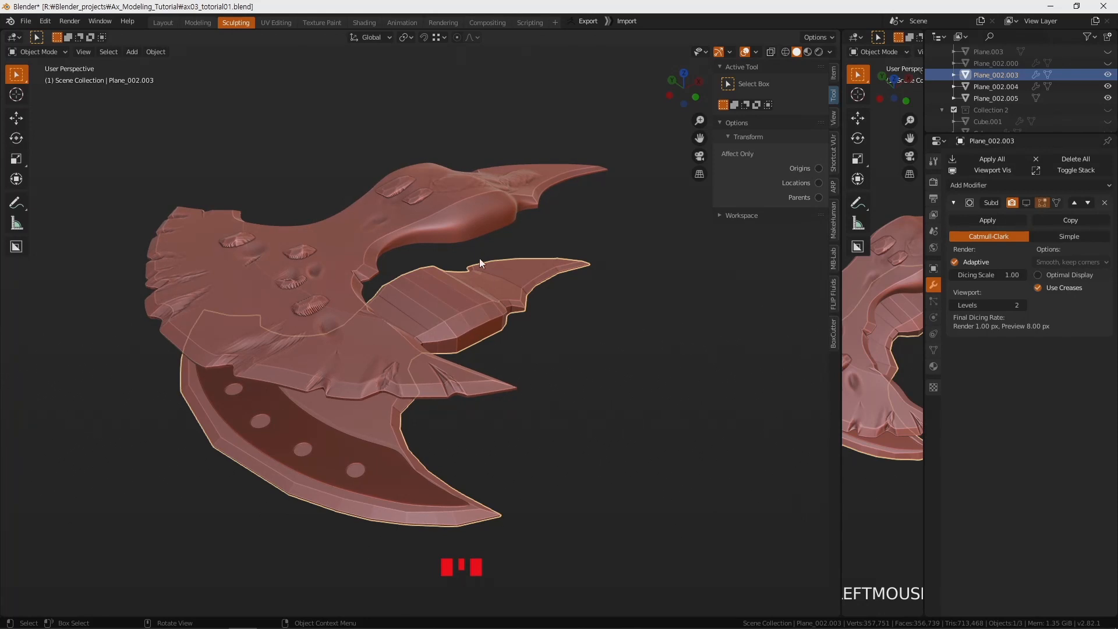
Select the sculpted blade, and inspect the low-poly blade's mesh in Edit Mode before returning to Object Mode.
{"action": "left_click", "coordinate": [457, 218]}
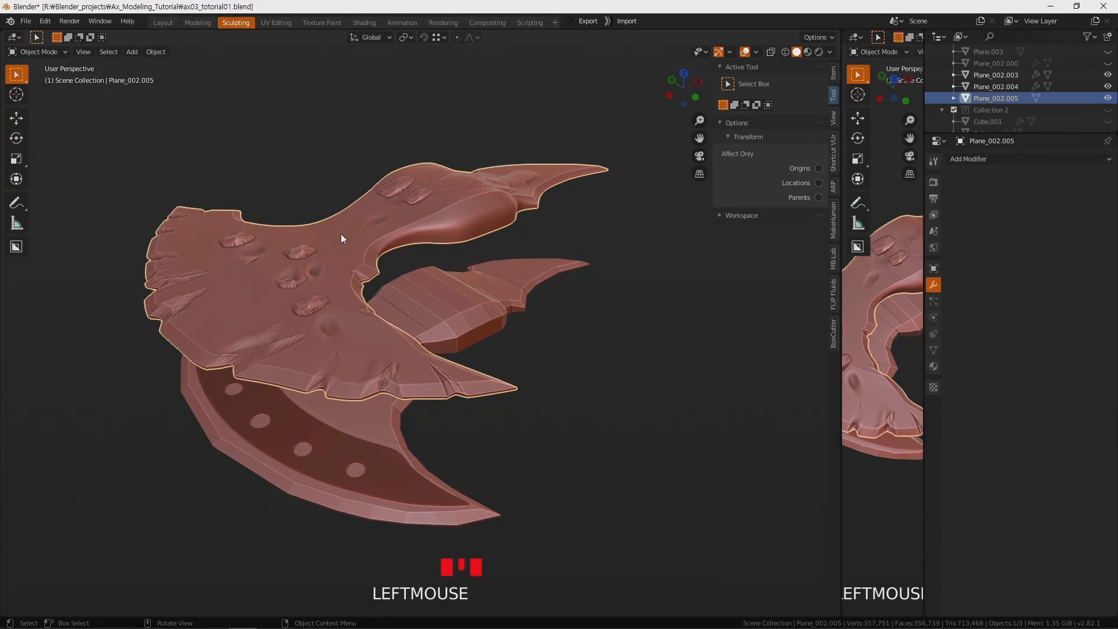
{"action": "middle_click_drag", "start_coordinate": [460, 321], "coordinate": [446, 329]}
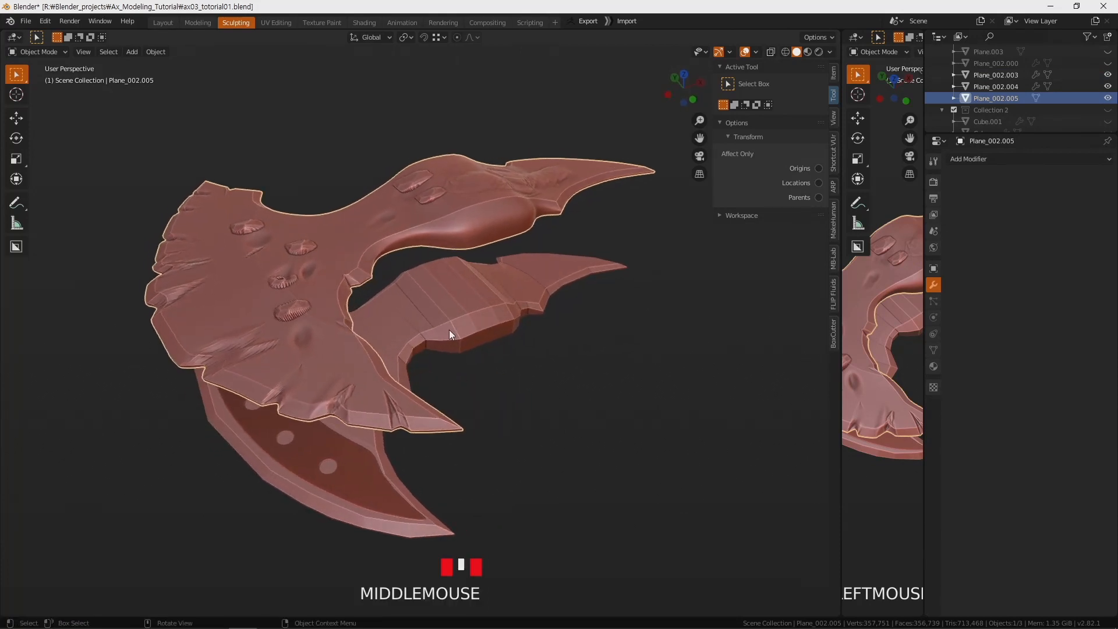
{"action": "left_click", "coordinate": [356, 140]}
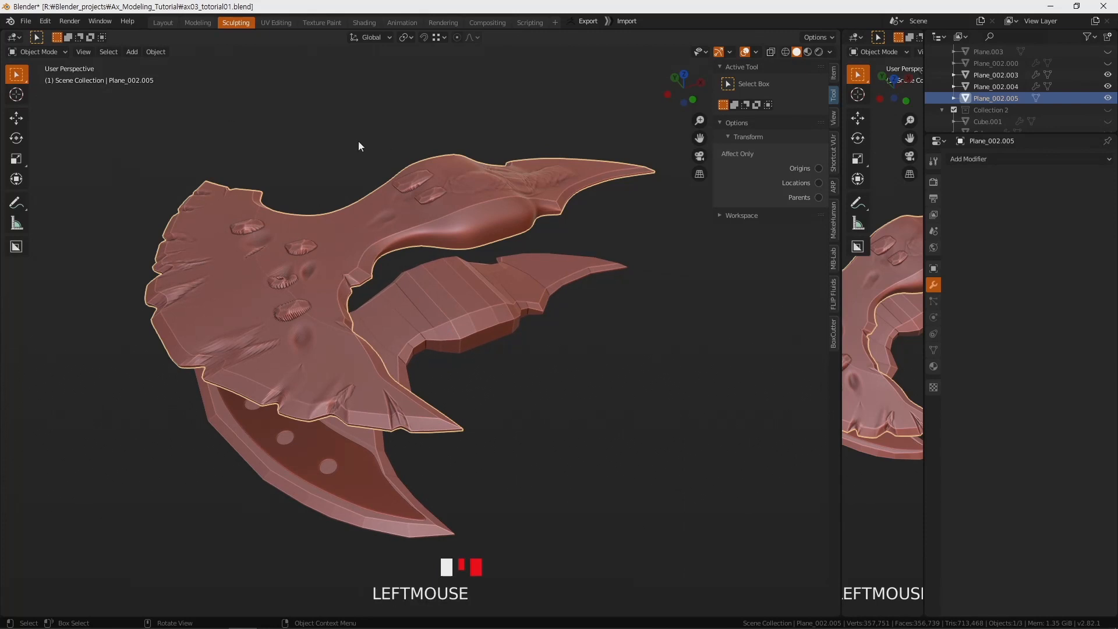
{"action": "left_click", "coordinate": [463, 324]}
{"action": "key", "text": "Tab"}
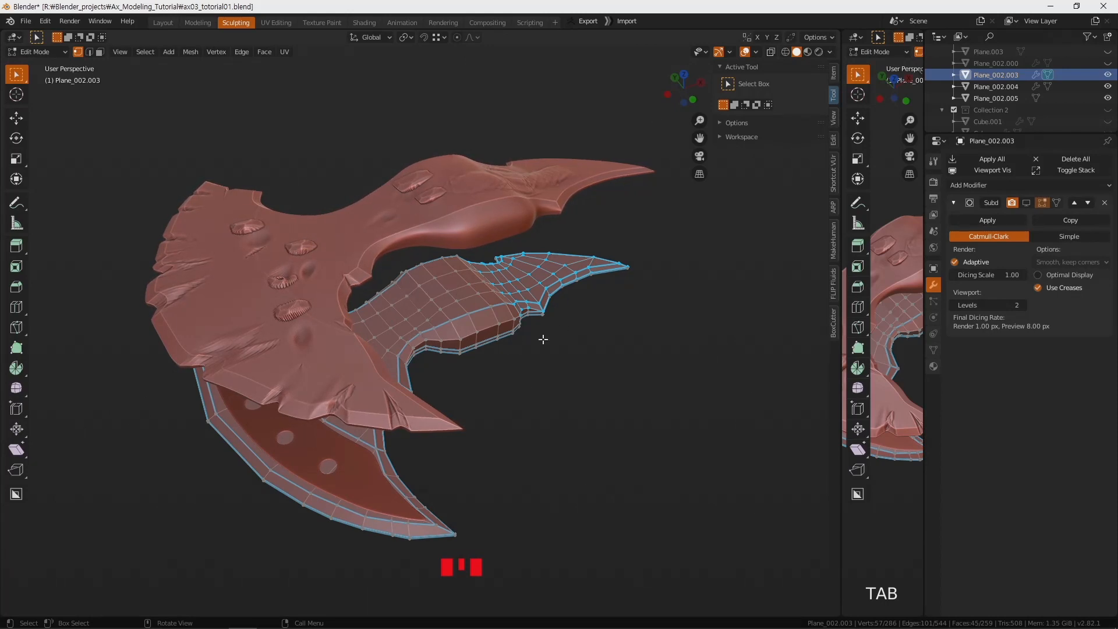
{"action": "key", "text": "Tab"}
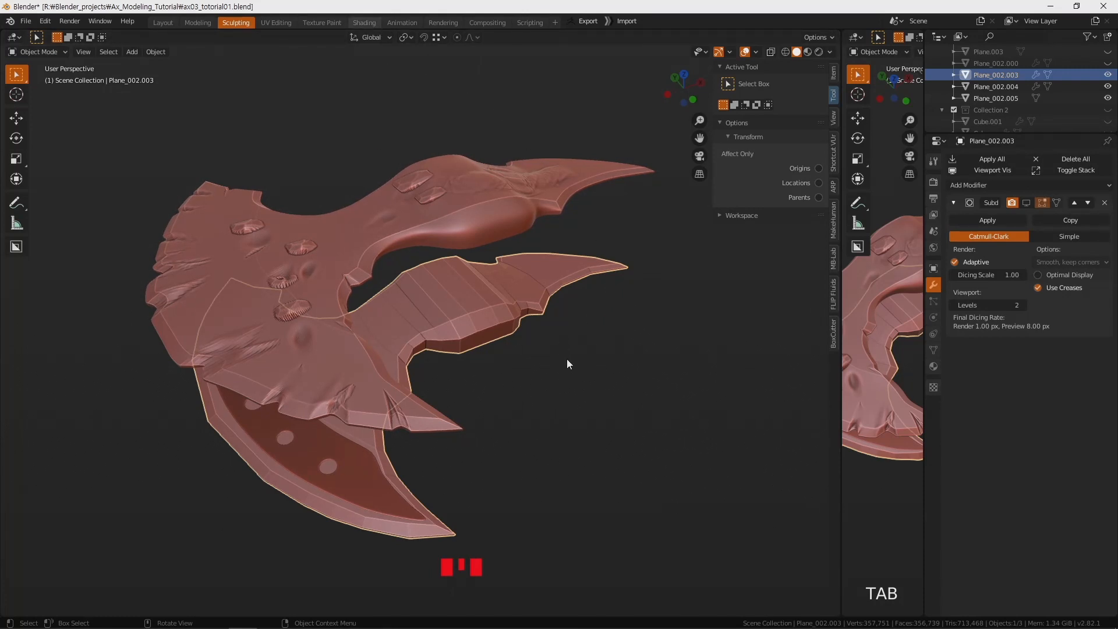
Switch to the Shading workspace and examine both blades with their metallic material.
{"action": "left_click", "coordinate": [363, 22]}
{"action": "scroll", "coordinate": [530, 198], "scroll_direction": "up", "scroll_amount": 8}
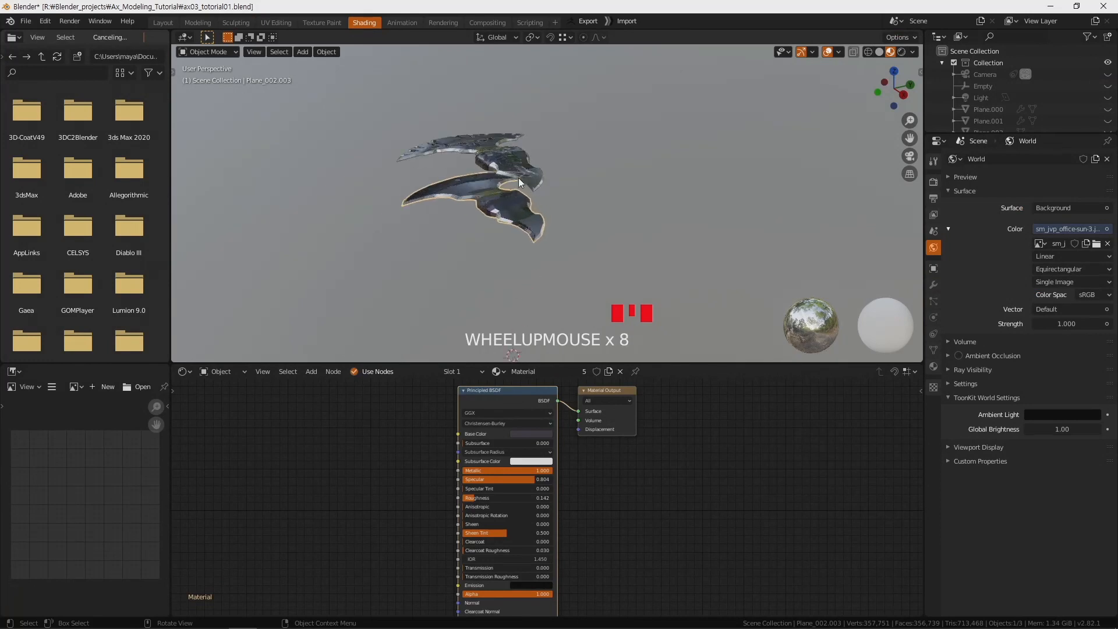
{"action": "scroll", "coordinate": [520, 178], "scroll_direction": "up", "scroll_amount": 4}
{"action": "middle_click_drag", "start_coordinate": [526, 207], "coordinate": [500, 233], "text": "shift"}
{"action": "scroll", "coordinate": [501, 237], "scroll_direction": "down", "scroll_amount": 1}
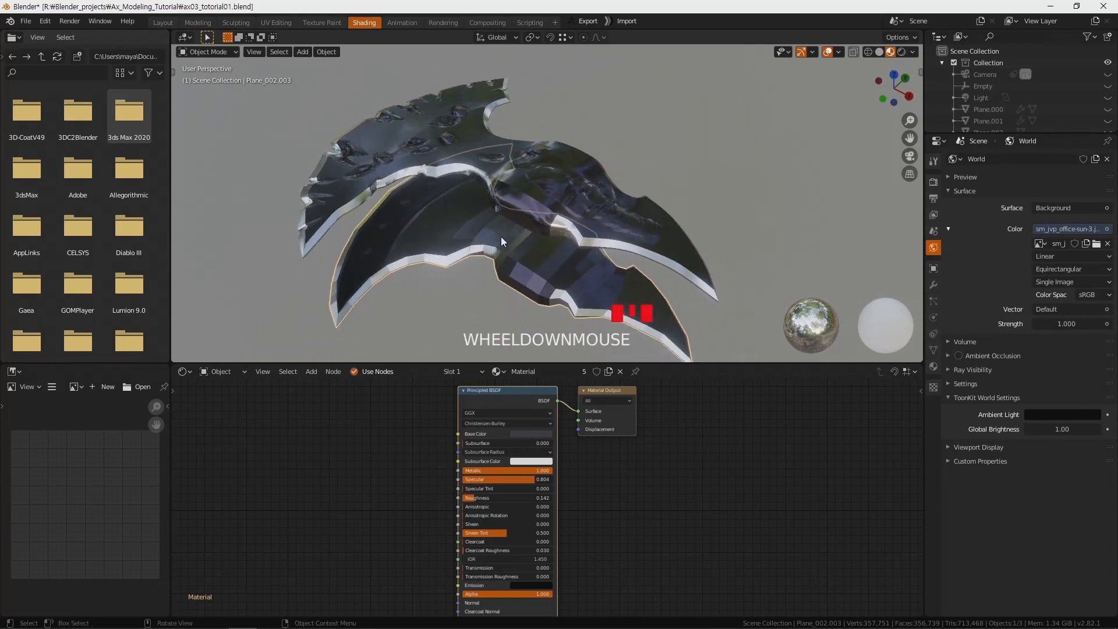
{"action": "scroll", "coordinate": [501, 237], "scroll_direction": "down", "scroll_amount": 1}
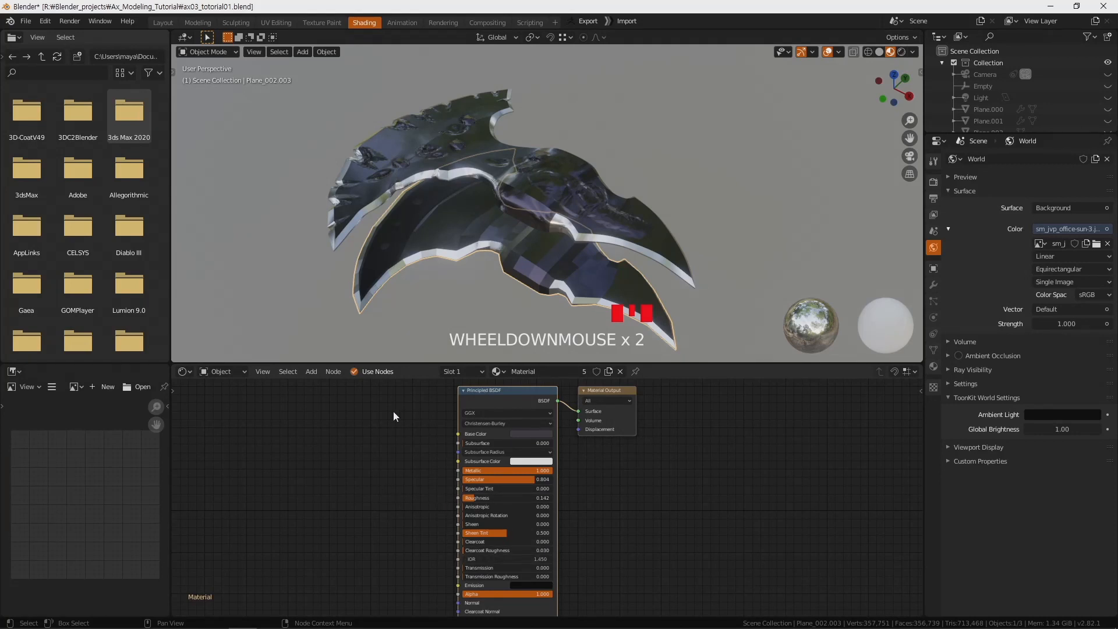
{"action": "left_click", "coordinate": [333, 372]}
{"action": "left_click", "coordinate": [334, 373]}
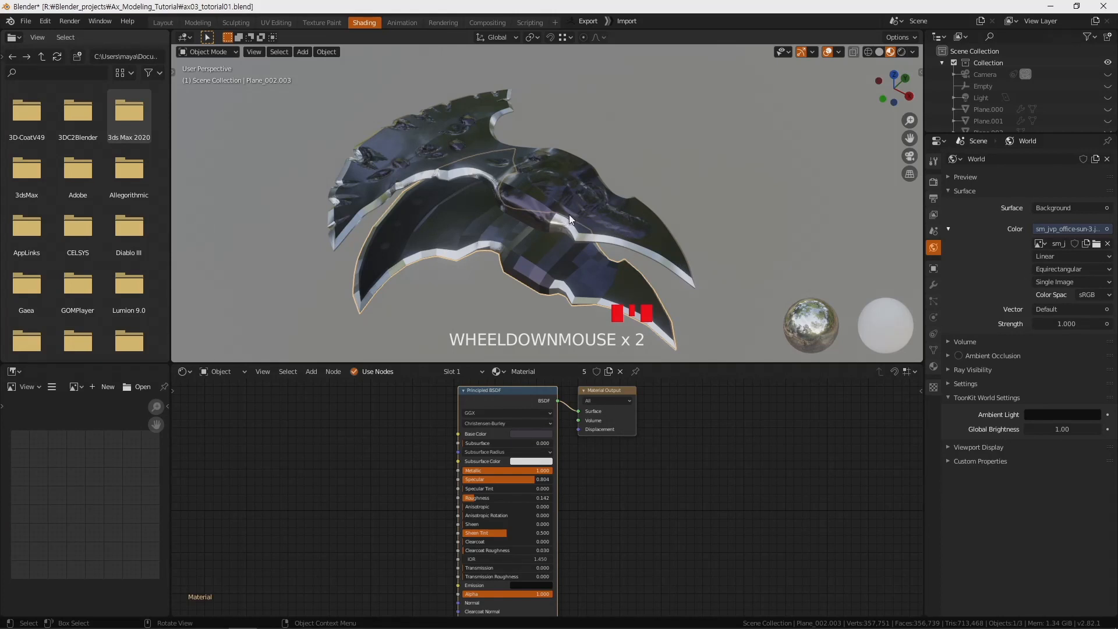
Select the sculpted blade Plane_002.005 and compare its shaded surface with the low-poly blade from several angles.
{"action": "middle_click_drag", "start_coordinate": [533, 181], "coordinate": [320, 223]}
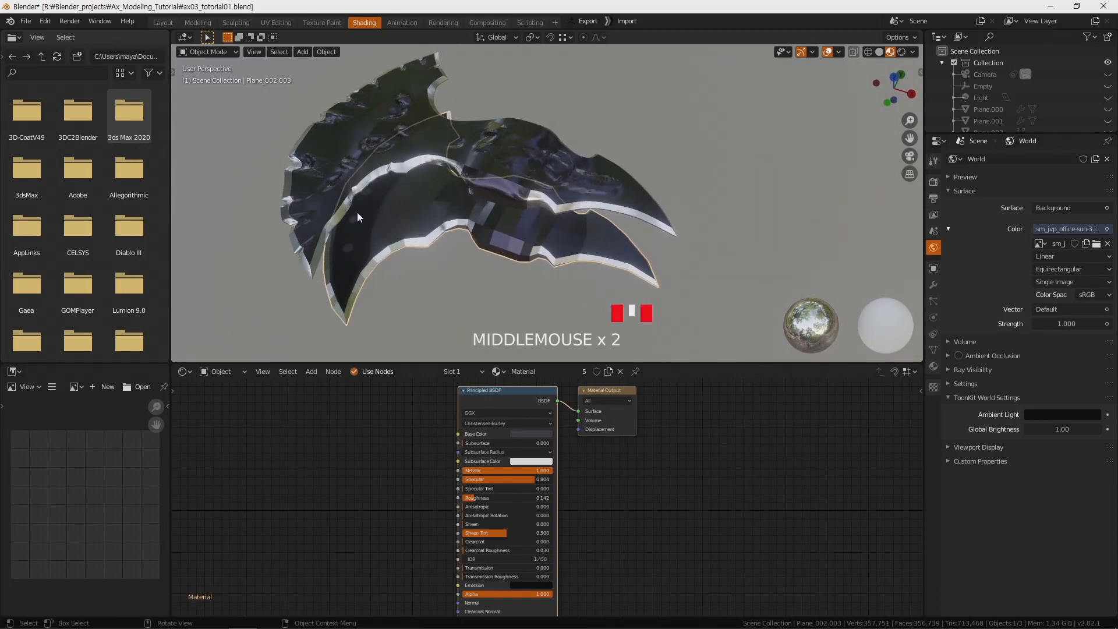
{"action": "left_click", "coordinate": [405, 165]}
{"action": "middle_click_drag", "start_coordinate": [392, 203], "coordinate": [505, 208]}
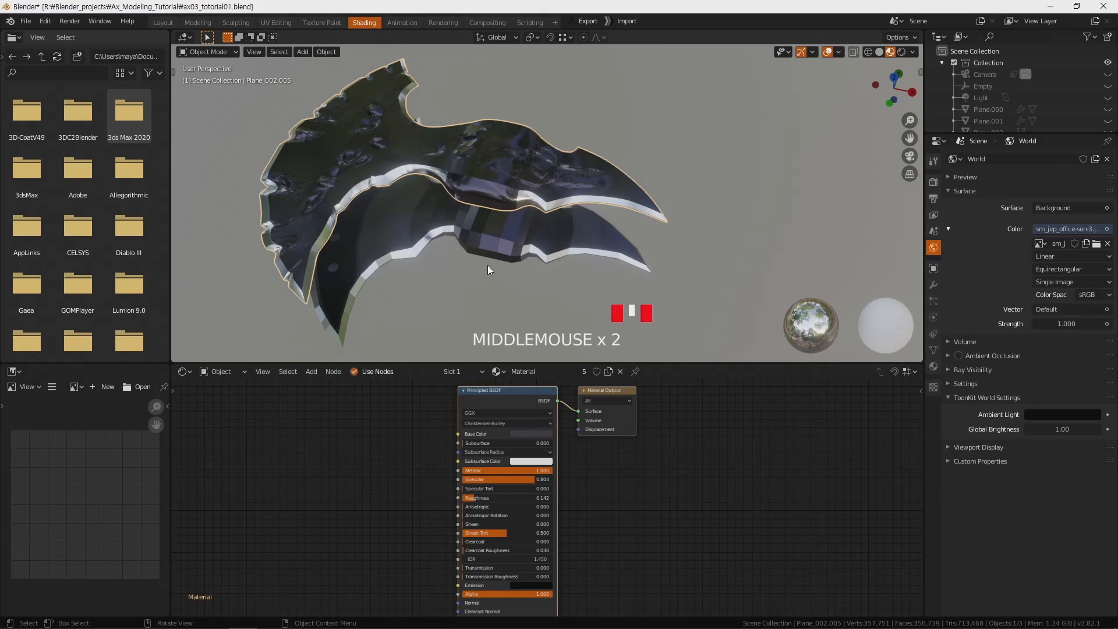
{"action": "middle_click_drag", "start_coordinate": [596, 277], "coordinate": [551, 270]}
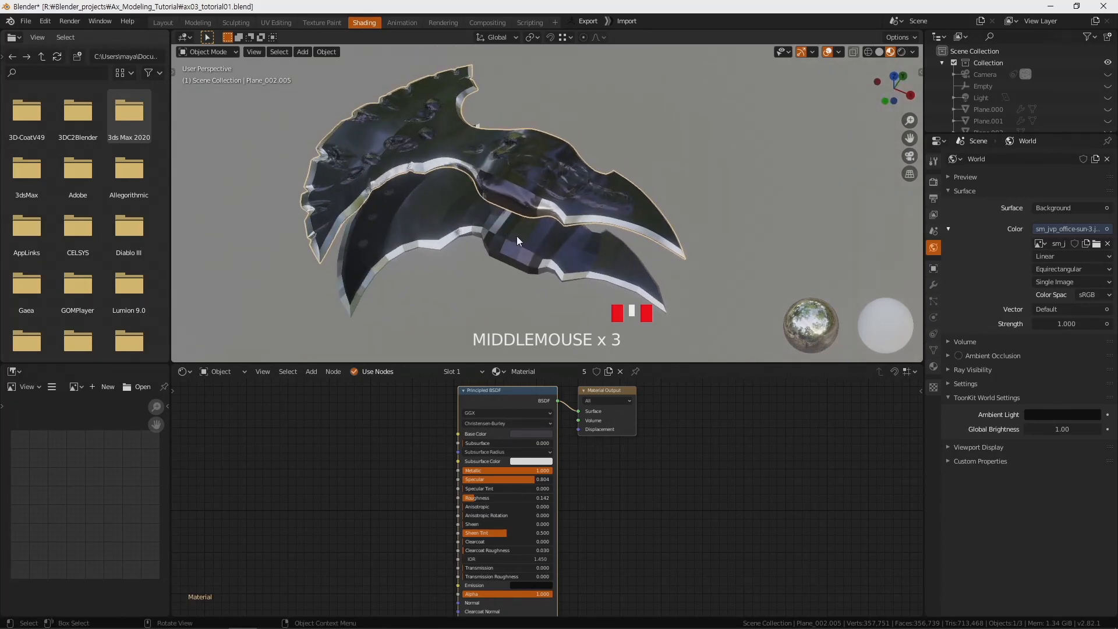
{"action": "middle_click_drag", "start_coordinate": [517, 236], "coordinate": [519, 235]}
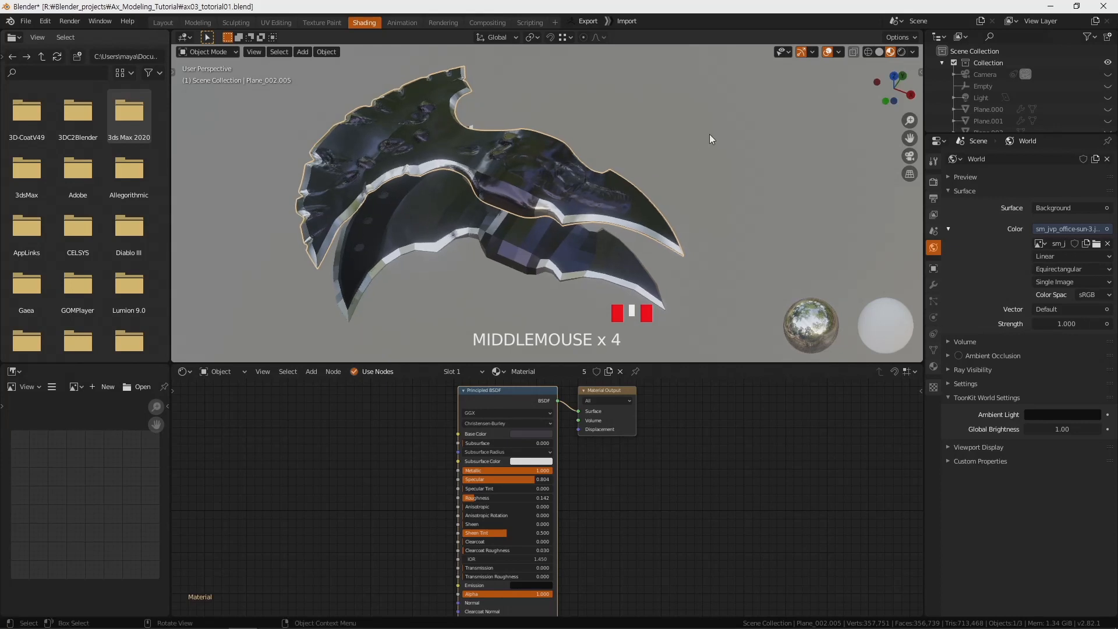